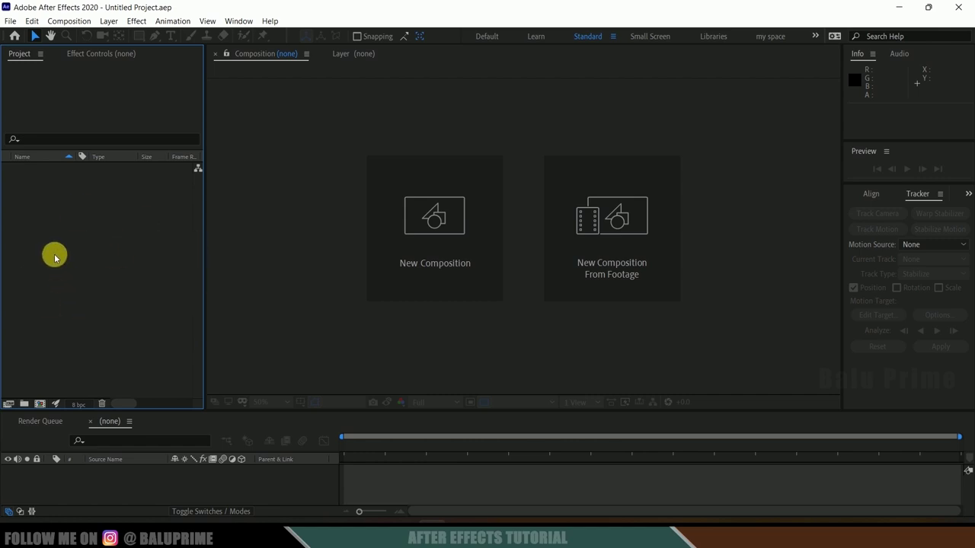
Step: Import footage.mp4 from the revolve folder and create a new composition from it
right_click(54, 233)
mouse_move(153, 297)
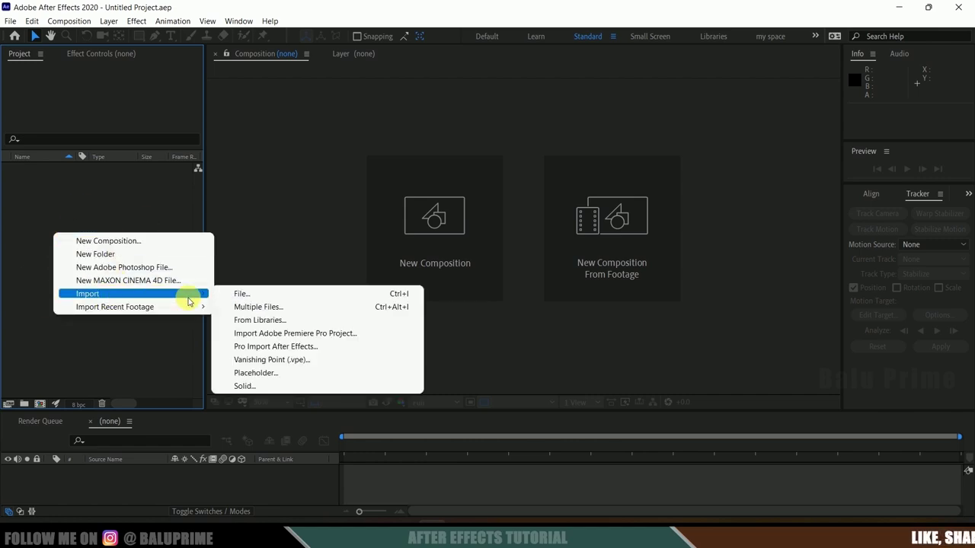
click(242, 293)
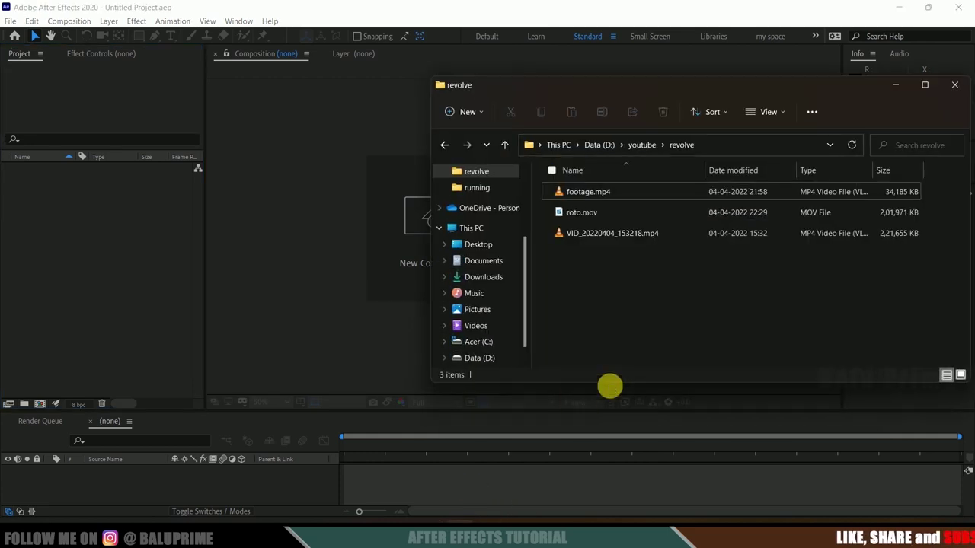
click(592, 191)
drag(440, 212, 35, 265)
drag(32, 174, 40, 402)
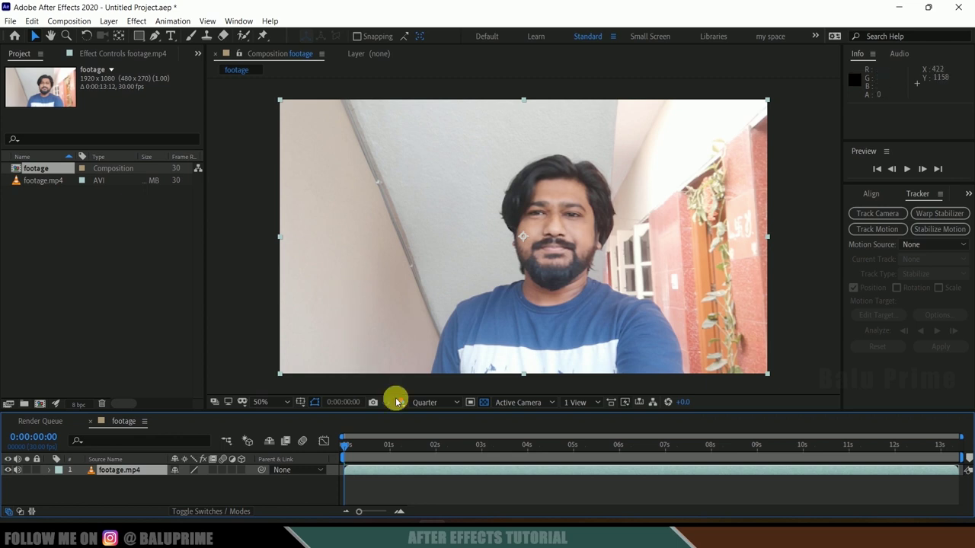
Step: End the work area at 0:00:07:29, trim the composition to it, and return the playhead to the start
drag(350, 450, 710, 484)
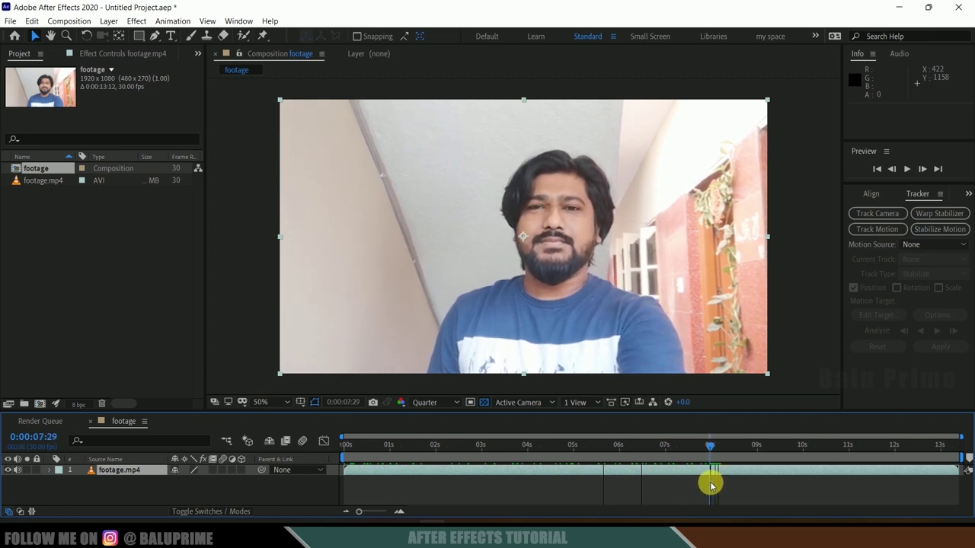
key(n)
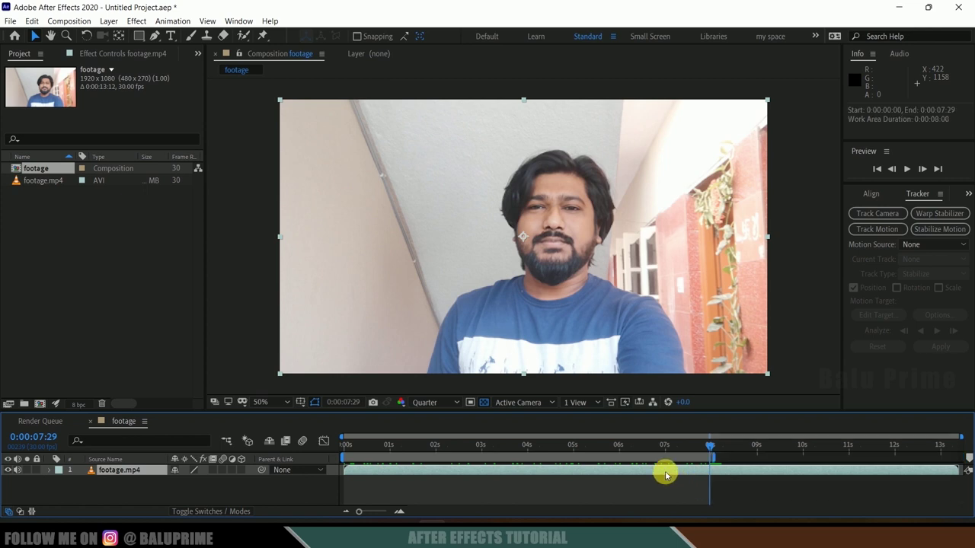
right_click(653, 457)
click(688, 490)
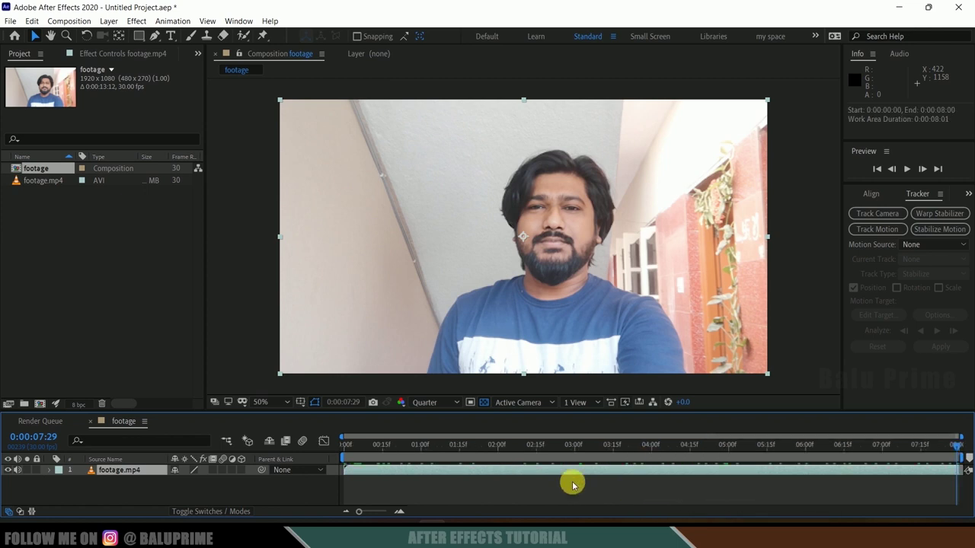
drag(358, 452, 324, 449)
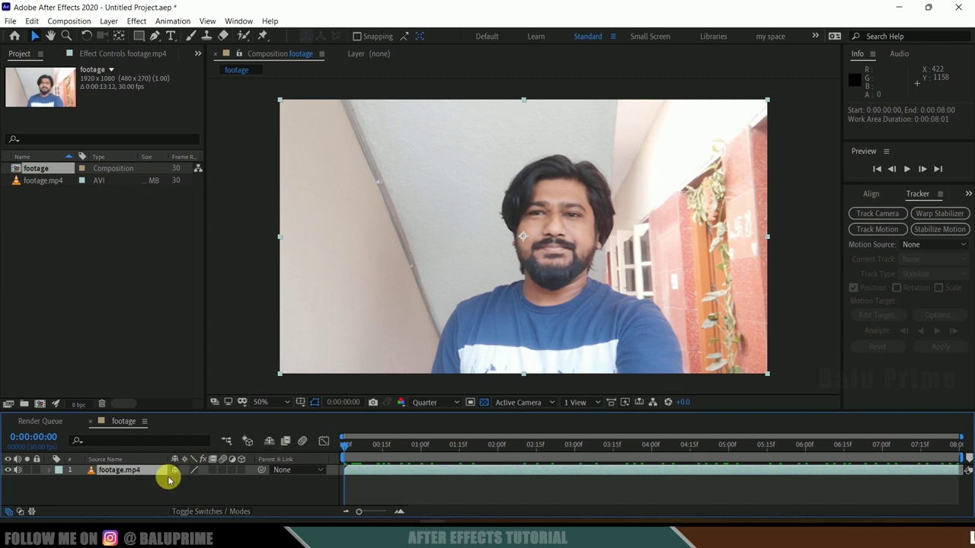
Step: Mute the footage.mp4 layer's audio and duplicate the layer
click(17, 470)
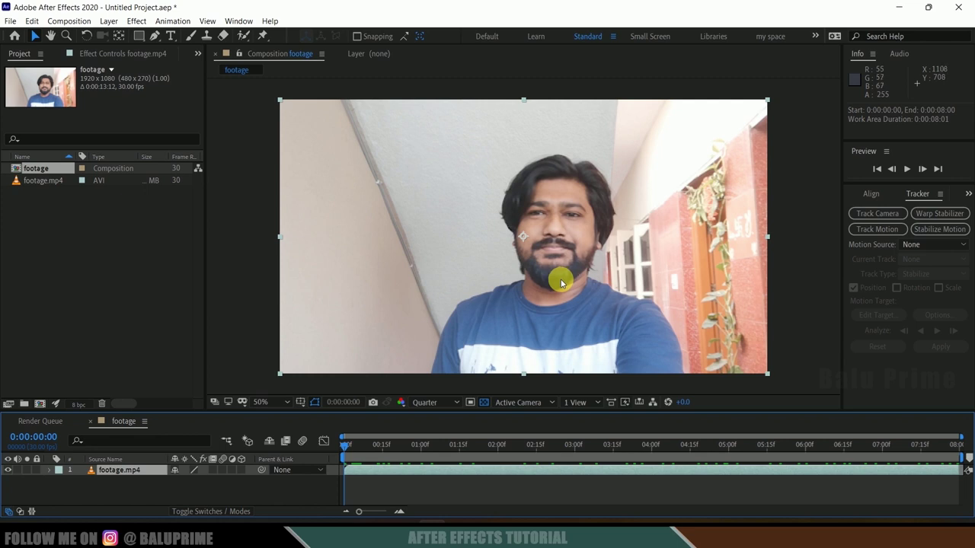
click(136, 479)
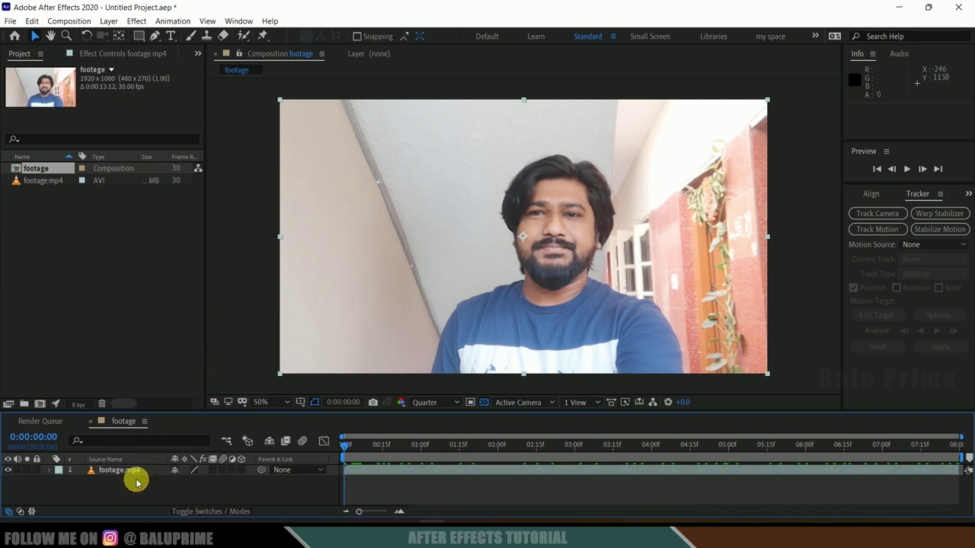
click(122, 477)
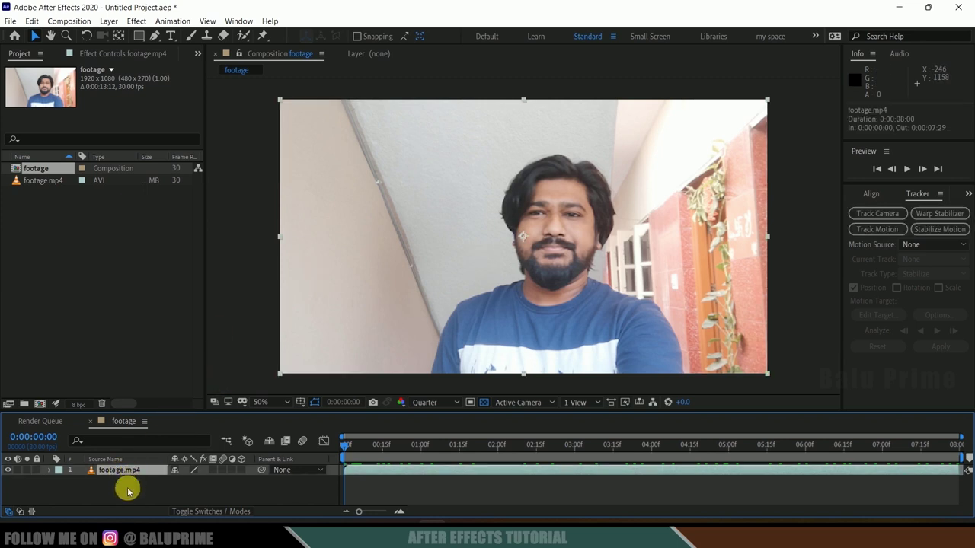
key(ctrl+d)
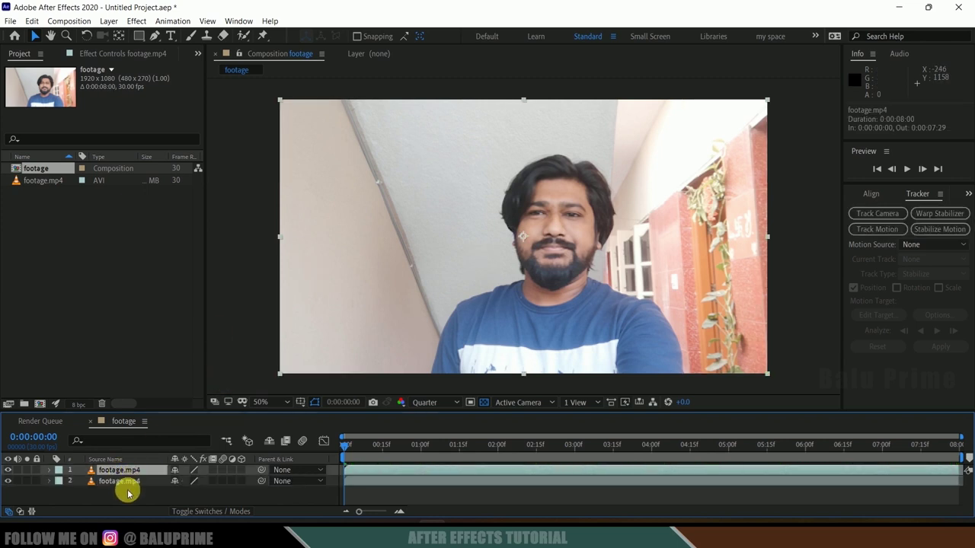
click(30, 21)
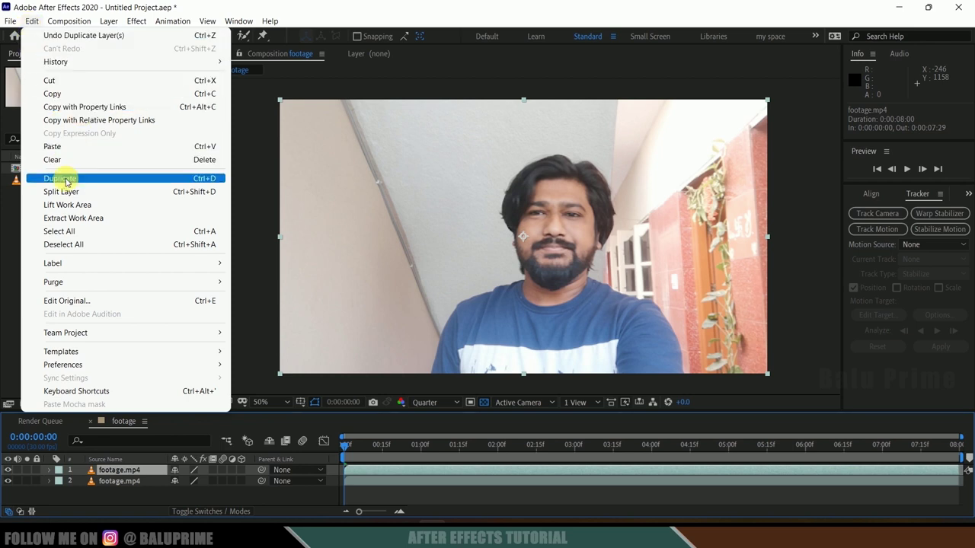
click(399, 6)
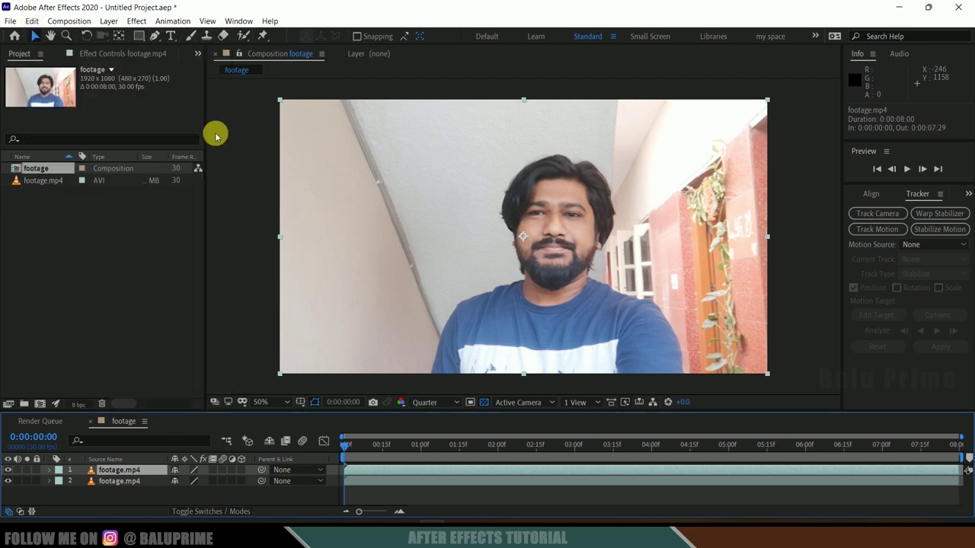
Step: Hide the lower footage.mp4 layer and rename the upper copy as roto
click(99, 481)
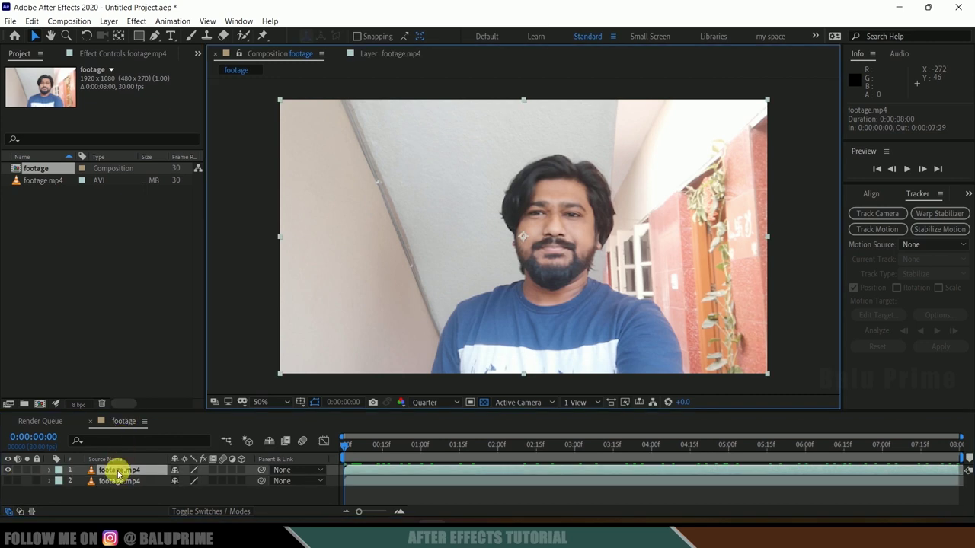
right_click(114, 470)
click(157, 452)
text(r)
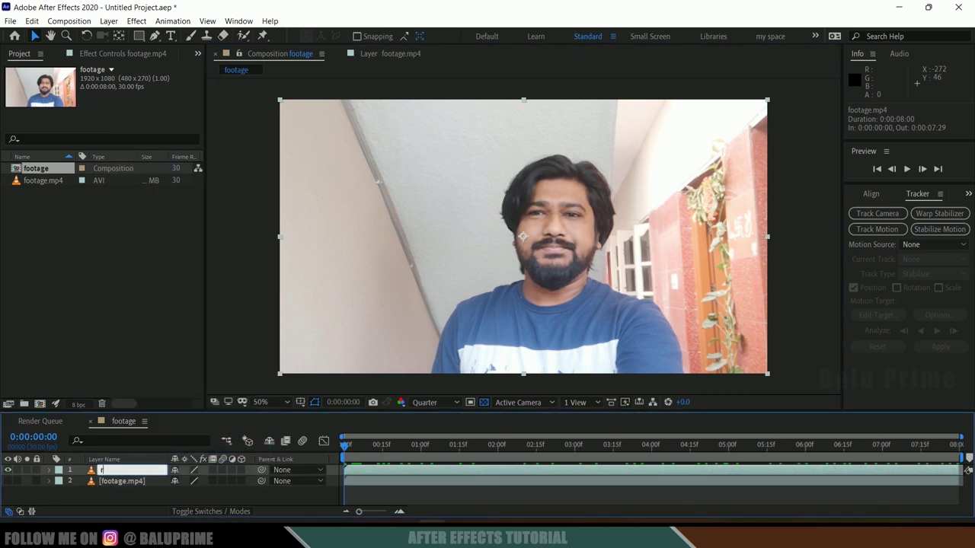
text(oto)
key(Return)
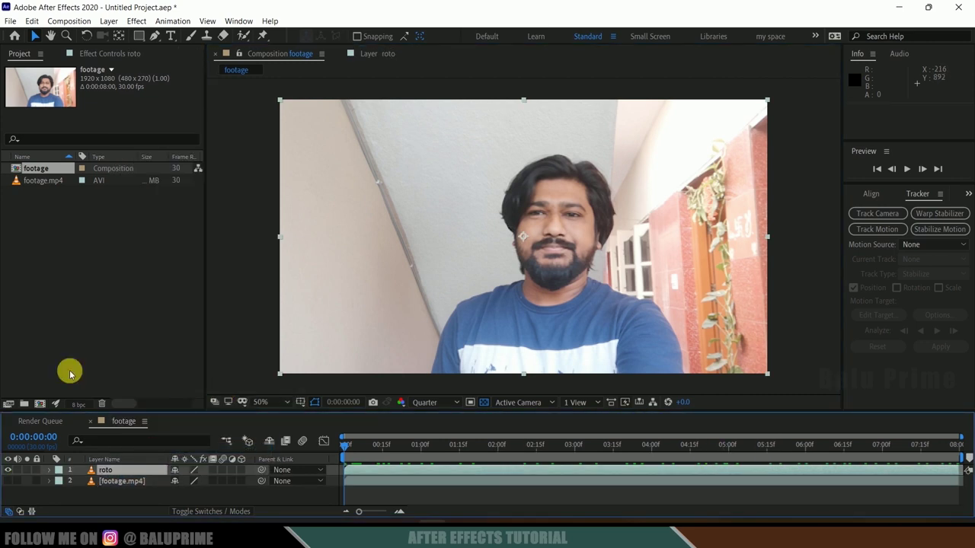
Step: Open the roto layer in its own viewer with the Roto Brush Tool and adjust the brush size for painting
click(109, 472)
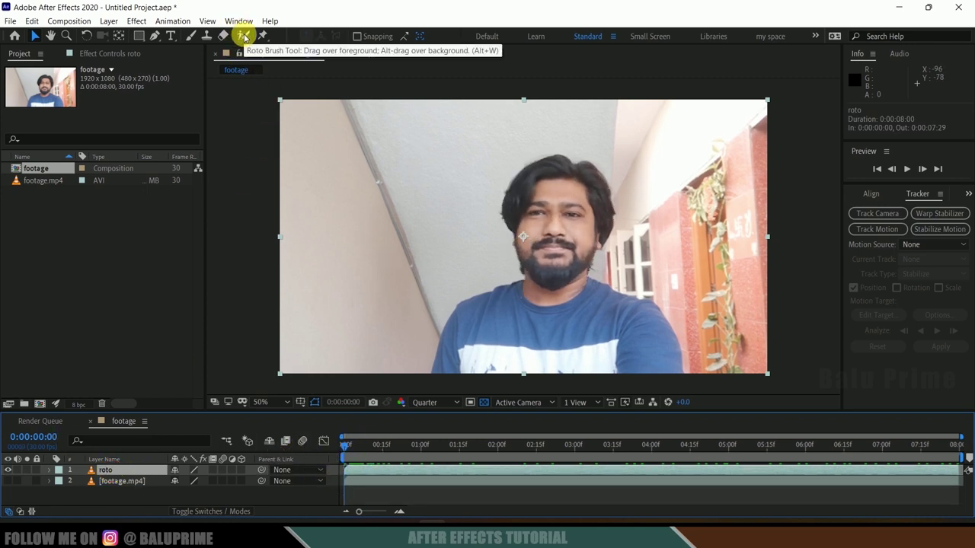
click(244, 37)
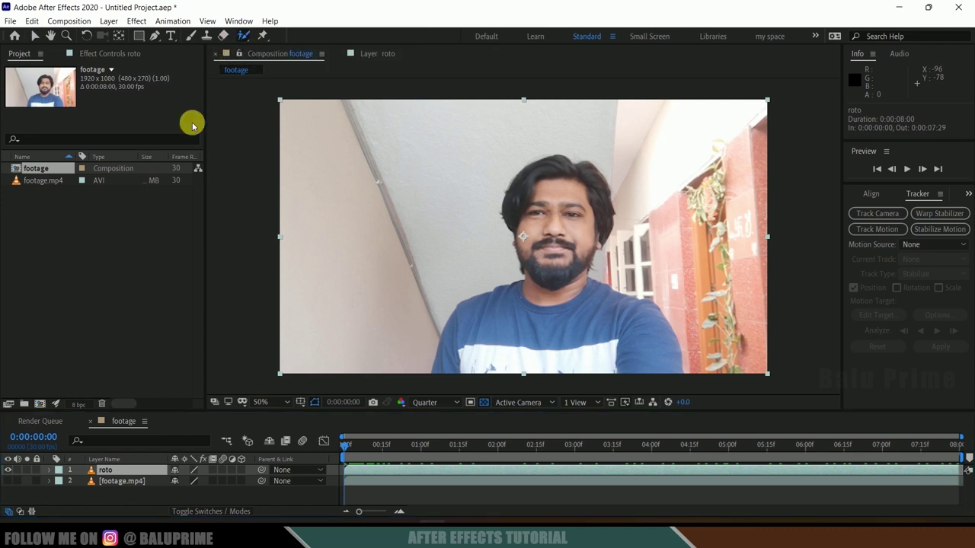
double_click(562, 263)
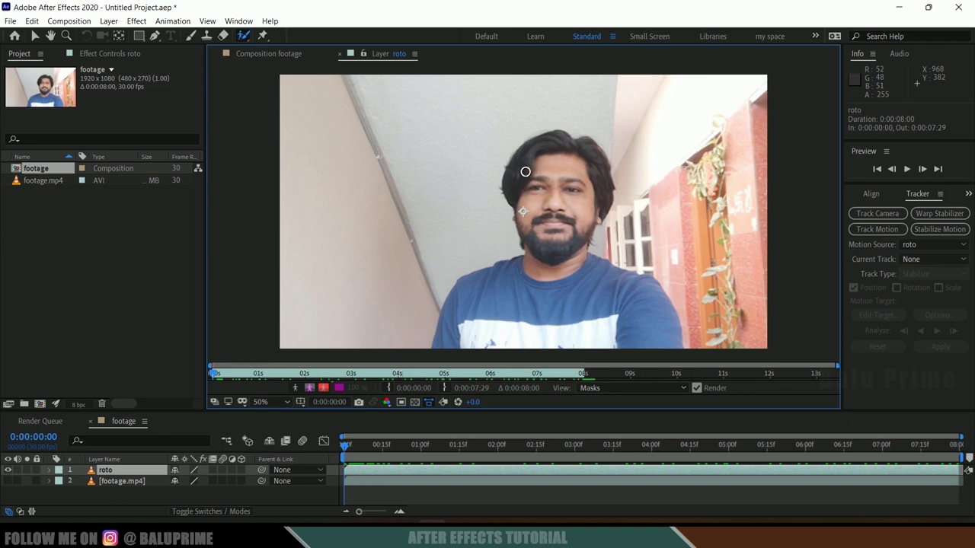
drag(525, 172, 546, 172)
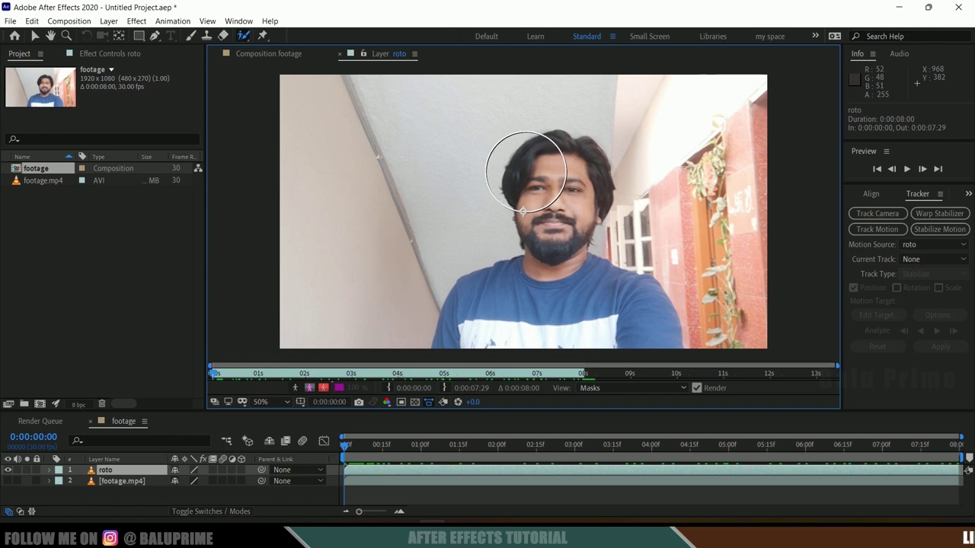
mouse_move(526, 172)
mouse_down()
mouse_move(499, 172)
mouse_move(563, 191)
mouse_up()
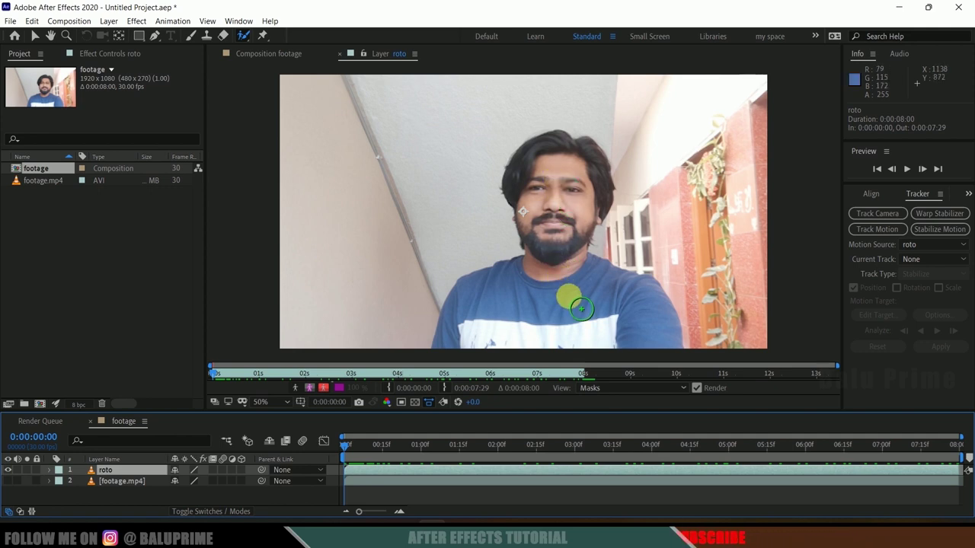
Step: Set the roto layer's view resolution to Full
click(206, 20)
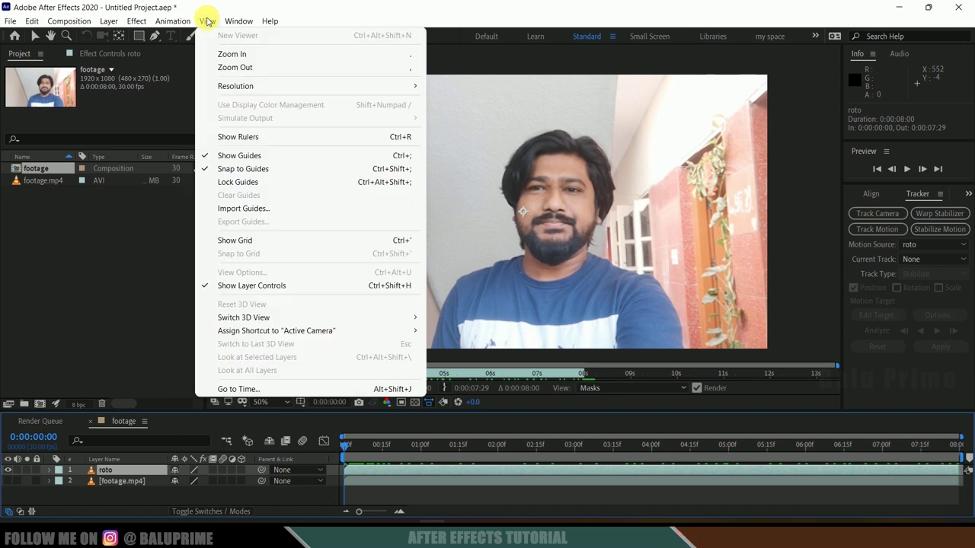
mouse_move(305, 89)
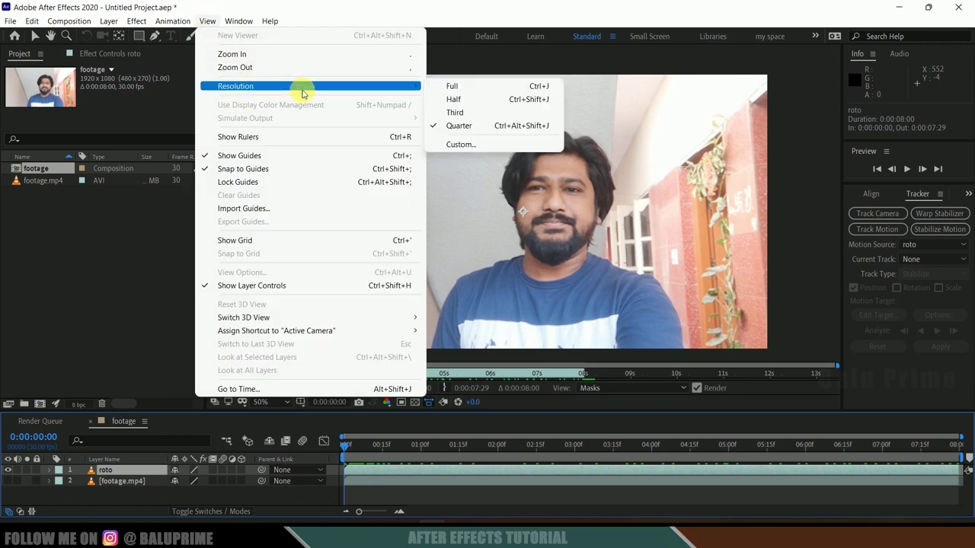
click(454, 100)
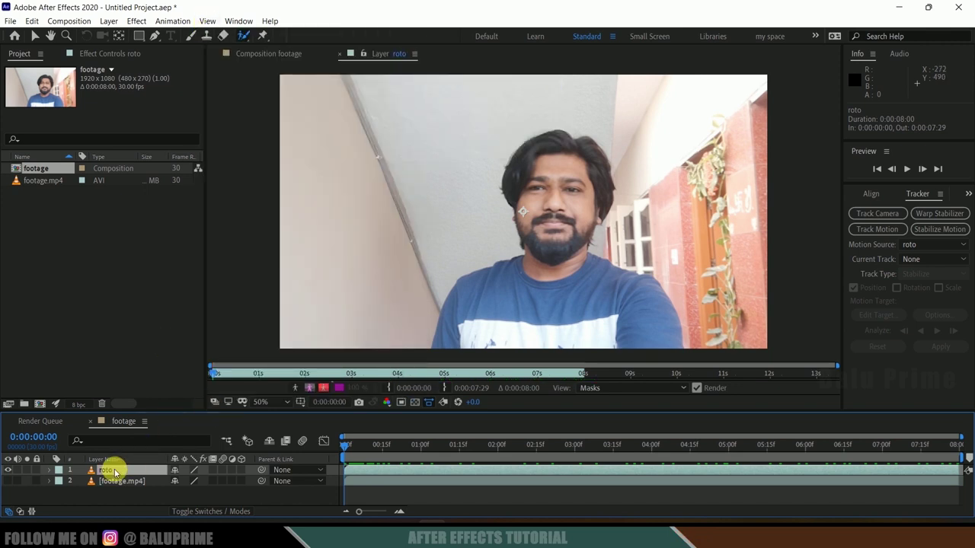
click(207, 21)
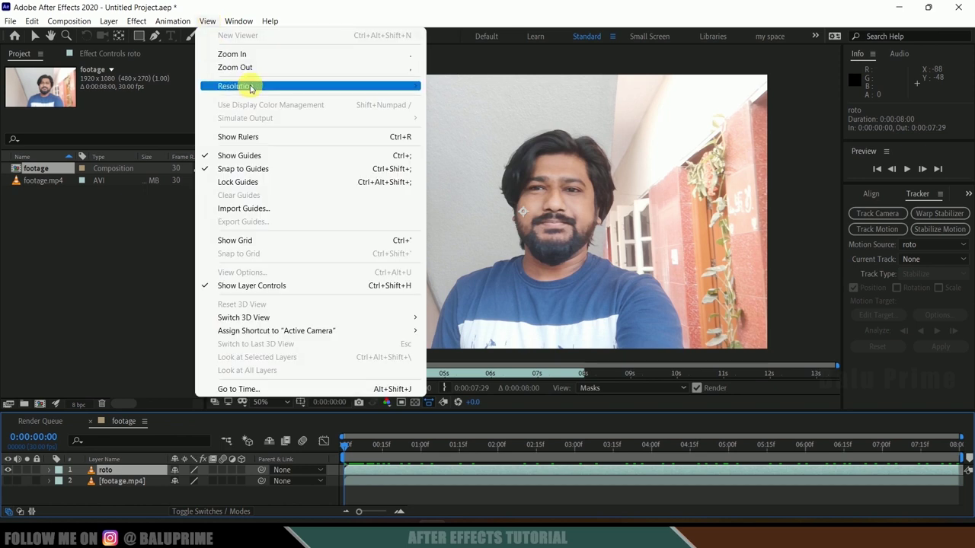
mouse_move(250, 87)
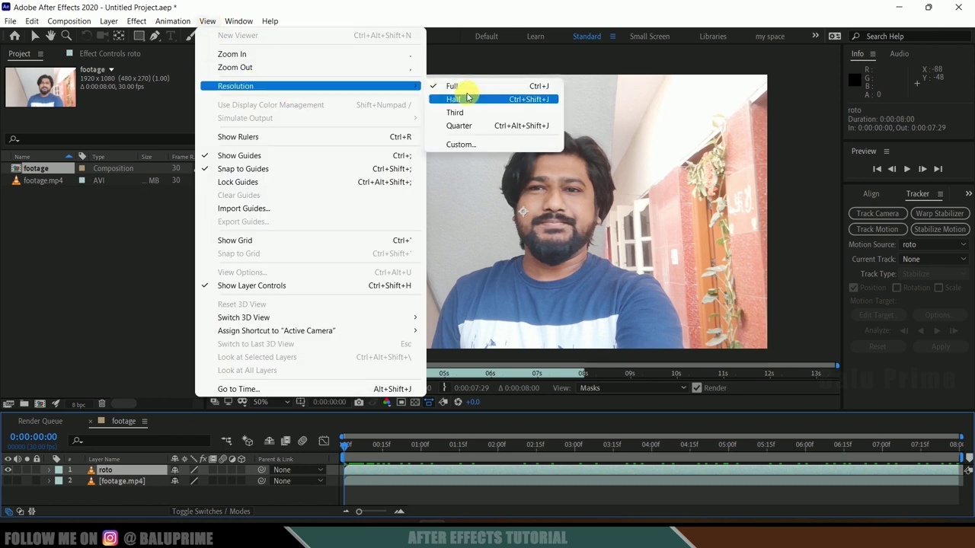
Step: On the first frame, paint a Roto Brush foreground stroke from the person's head down the torso and show the matte as a red overlay
click(345, 446)
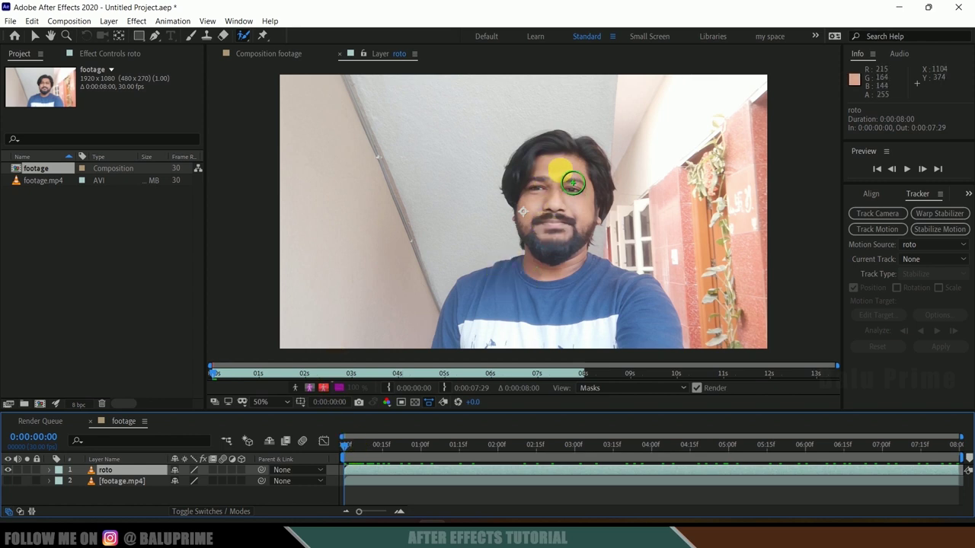
mouse_move(559, 164)
mouse_down()
mouse_move(560, 275)
mouse_move(544, 310)
mouse_move(523, 322)
mouse_move(528, 339)
mouse_move(643, 310)
mouse_move(655, 331)
mouse_up()
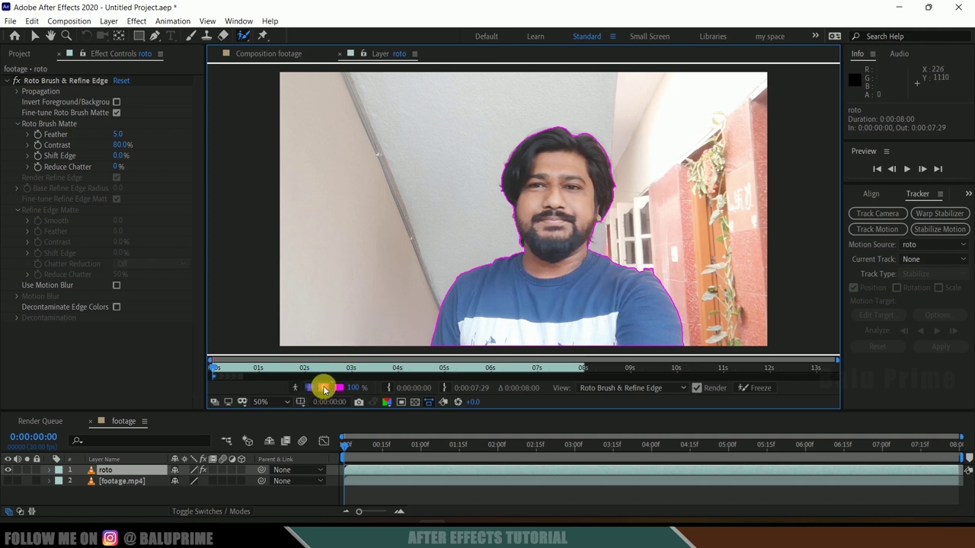
click(323, 388)
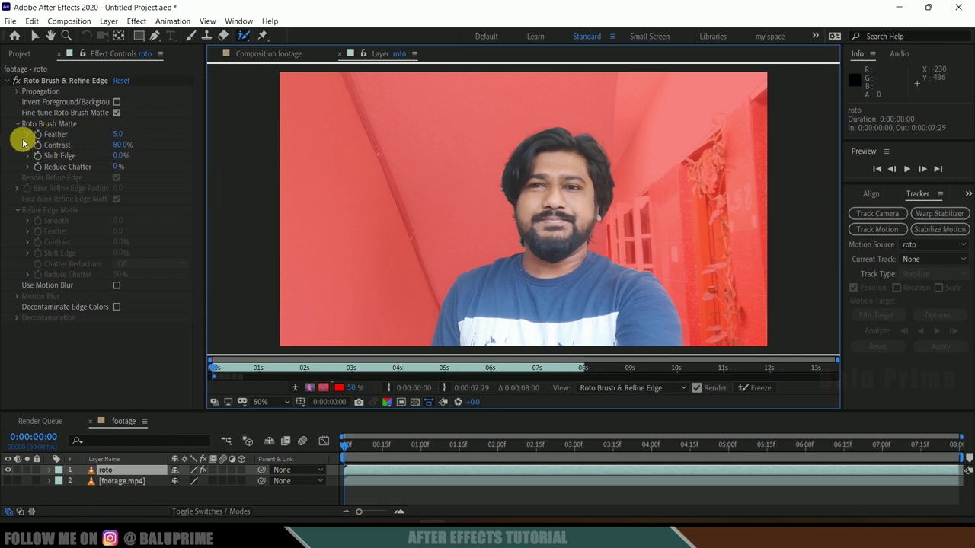
Step: Set the Roto Brush Matte feather to 10
click(119, 137)
text(10)
key(Return)
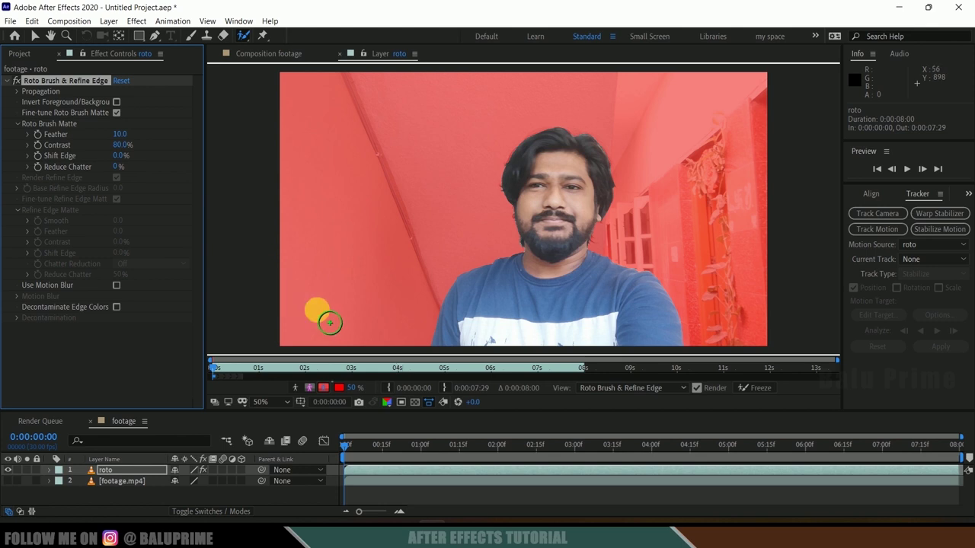
Step: Propagate the roto matte to 0:00:00:24, reinforcing the person with foreground strokes over the head and torso at frames 12 and 24
key(space)
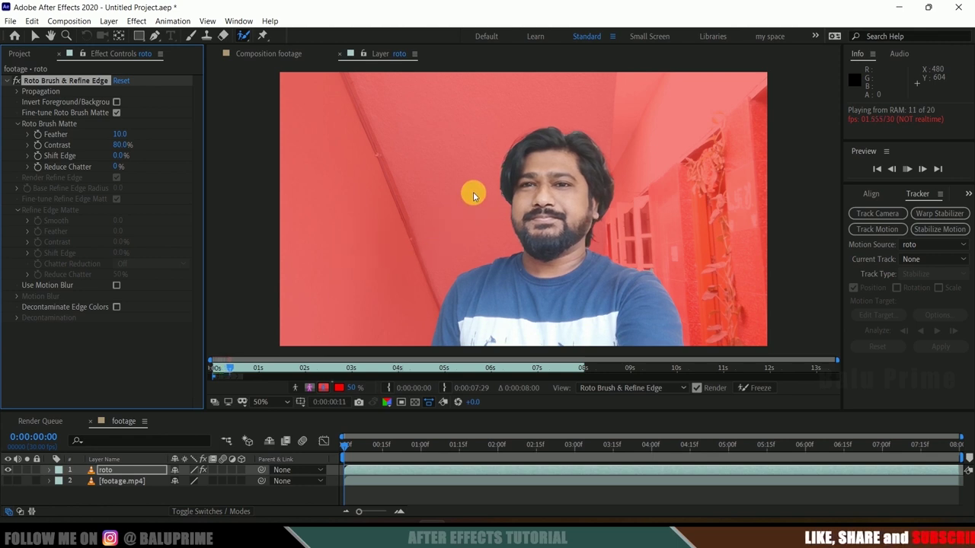
key(space)
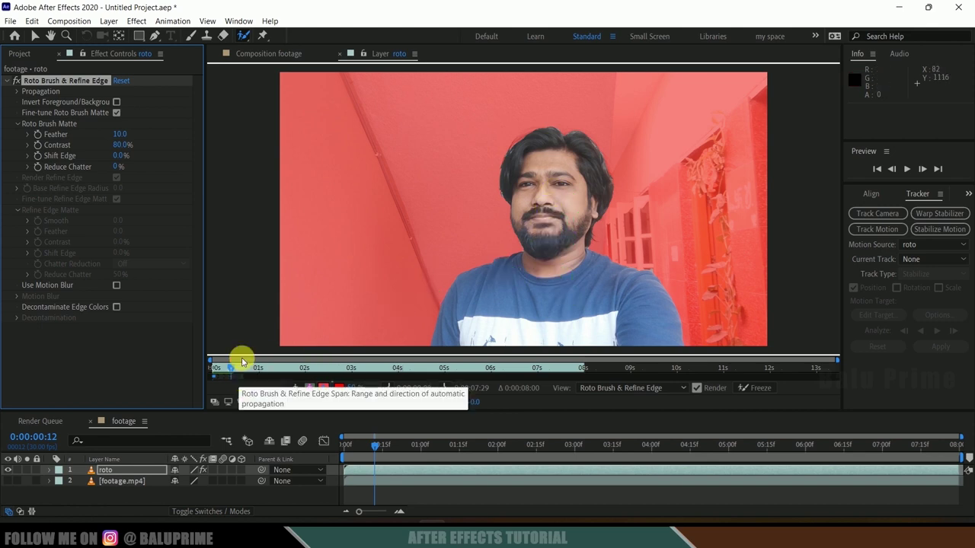
drag(562, 177, 571, 316)
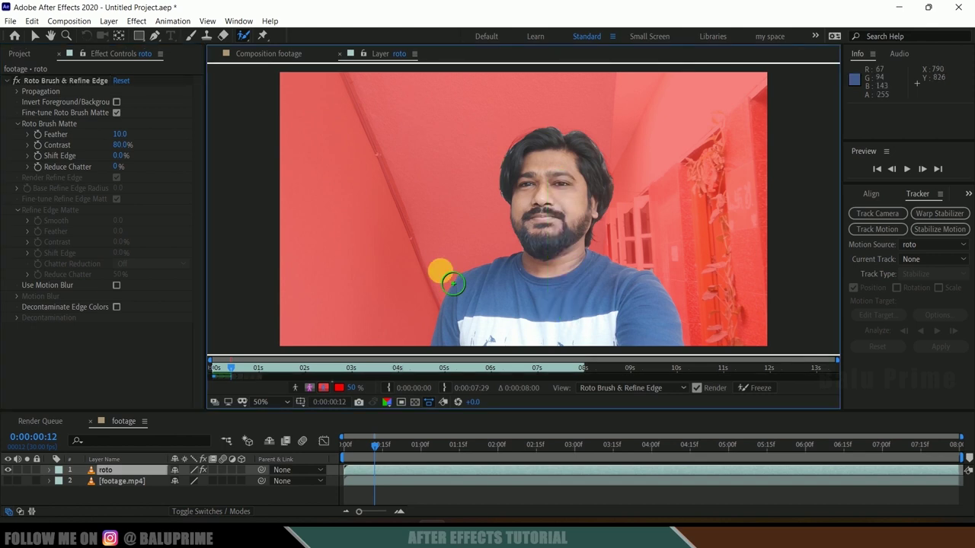
key(space)
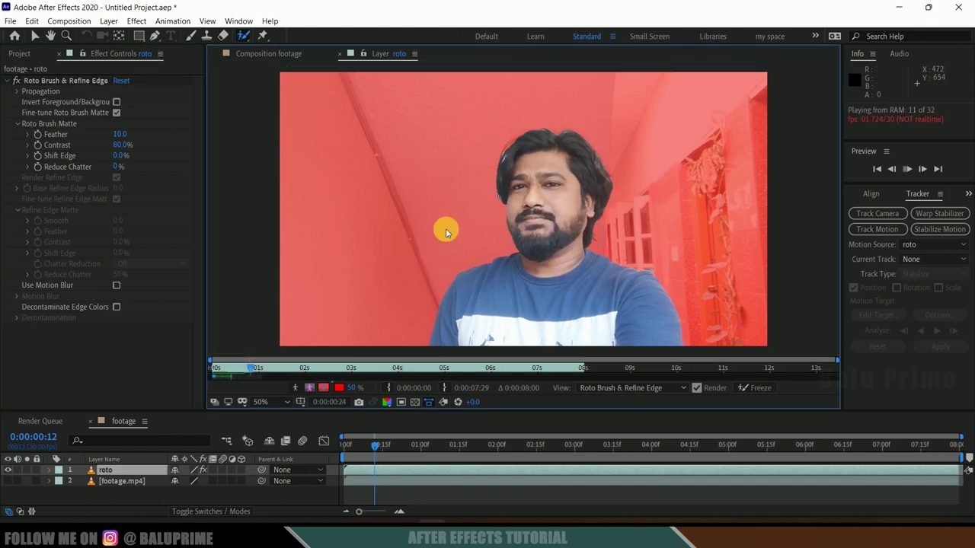
mouse_move(559, 163)
mouse_down()
mouse_move(546, 309)
mouse_move(555, 312)
mouse_up()
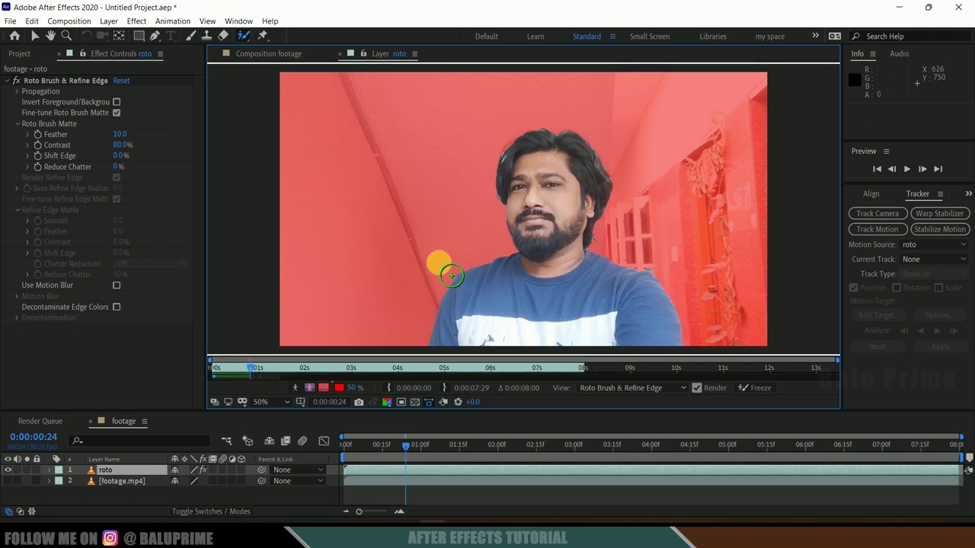
Step: Propagate the roto matte to 0:00:01:02 and reinforce the person there with a foreground stroke from the face down the torso
key(space)
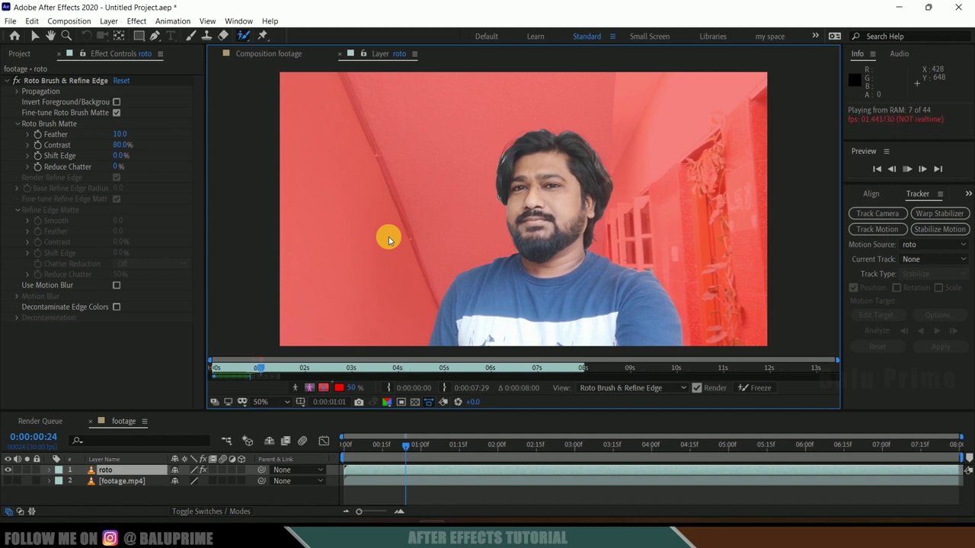
key(space)
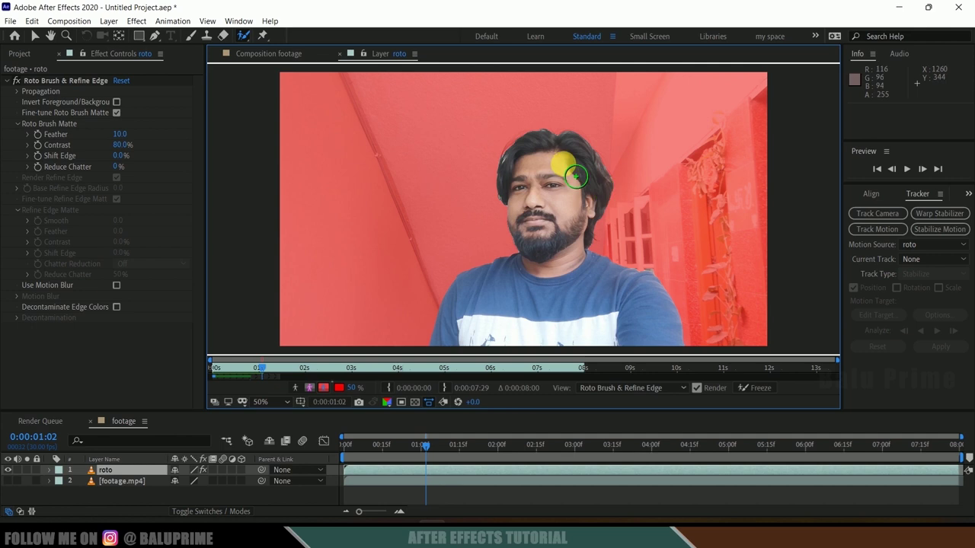
alt+click(663, 272)
drag(548, 194, 559, 304)
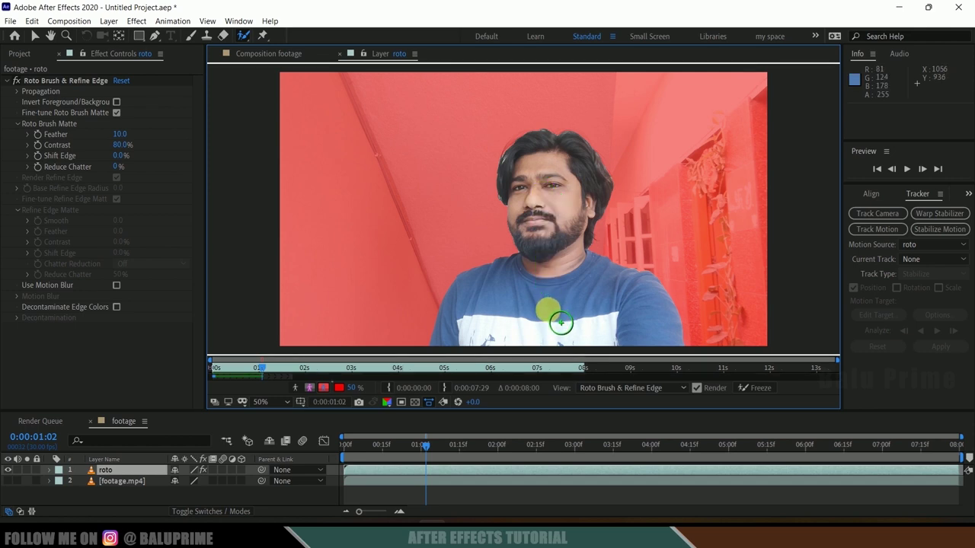
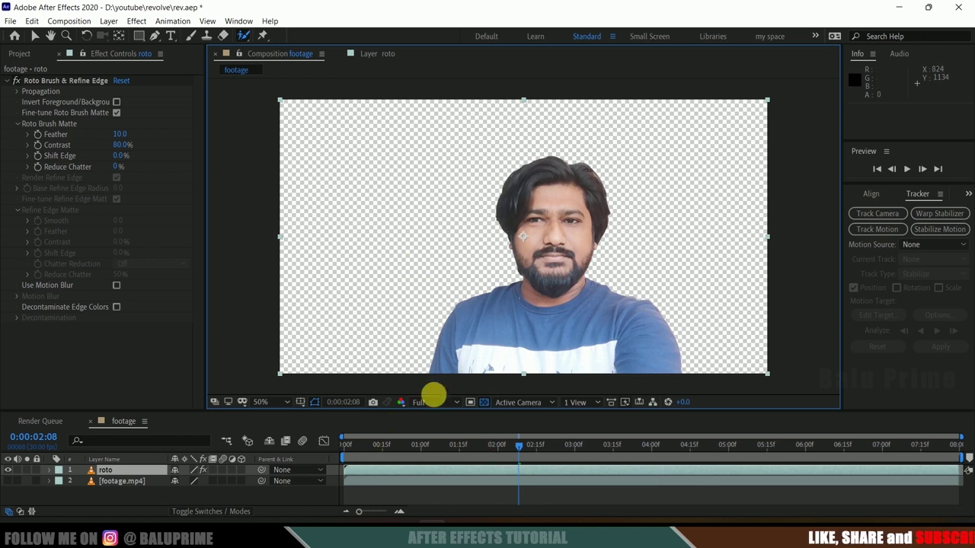
Step: Check the cutout at 0:00:02:08 with the transparency grid off, and compare it with the original footage layer shown
click(483, 403)
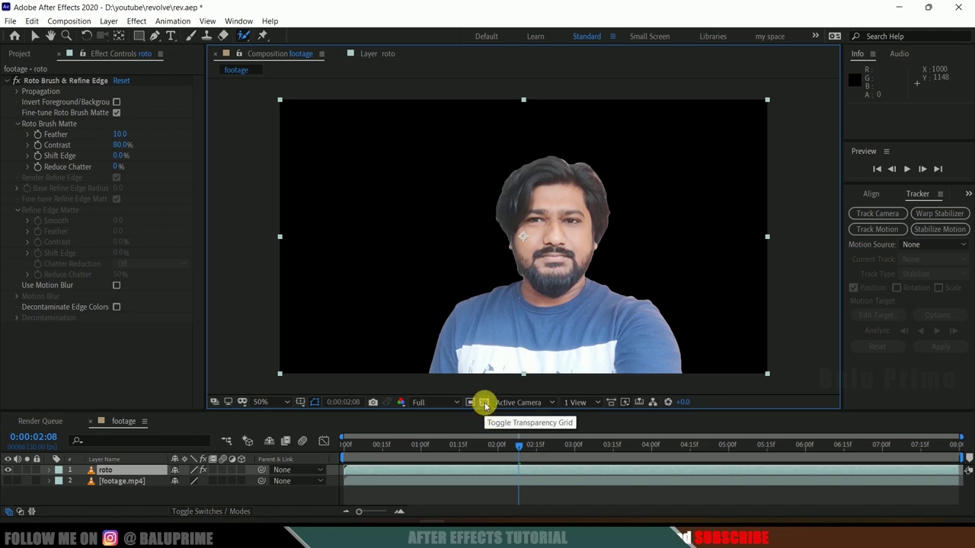
click(485, 403)
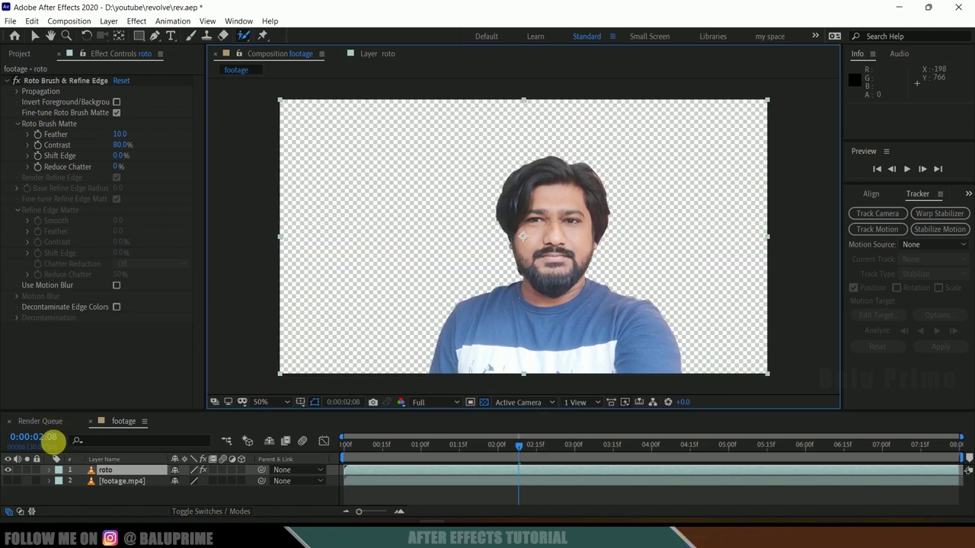
click(8, 481)
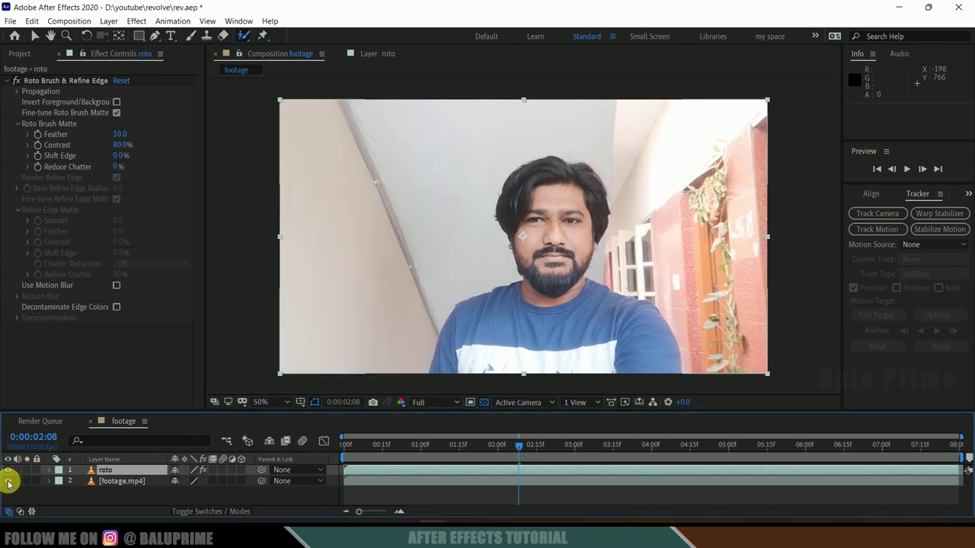
click(9, 481)
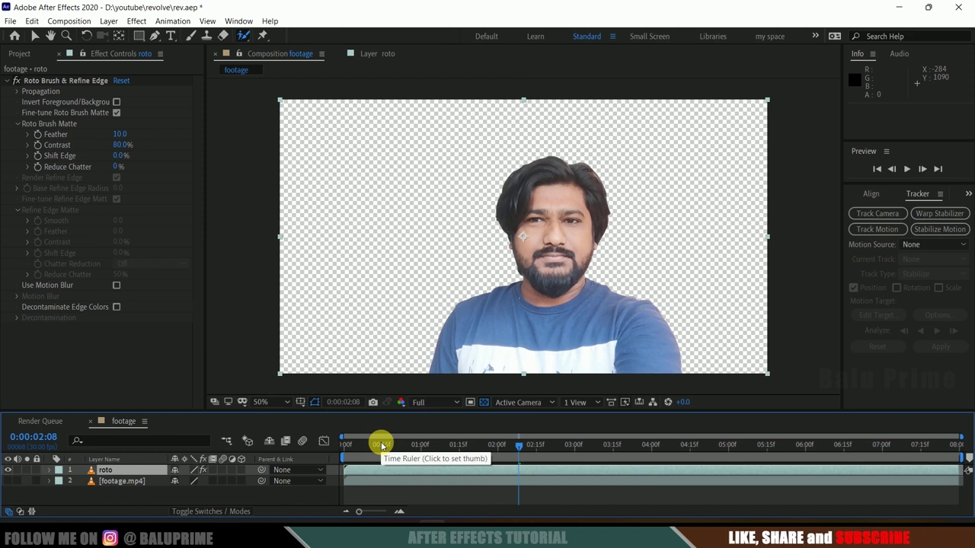
Step: Return to the first frame and add the footage composition to the Render Queue
drag(374, 456, 338, 450)
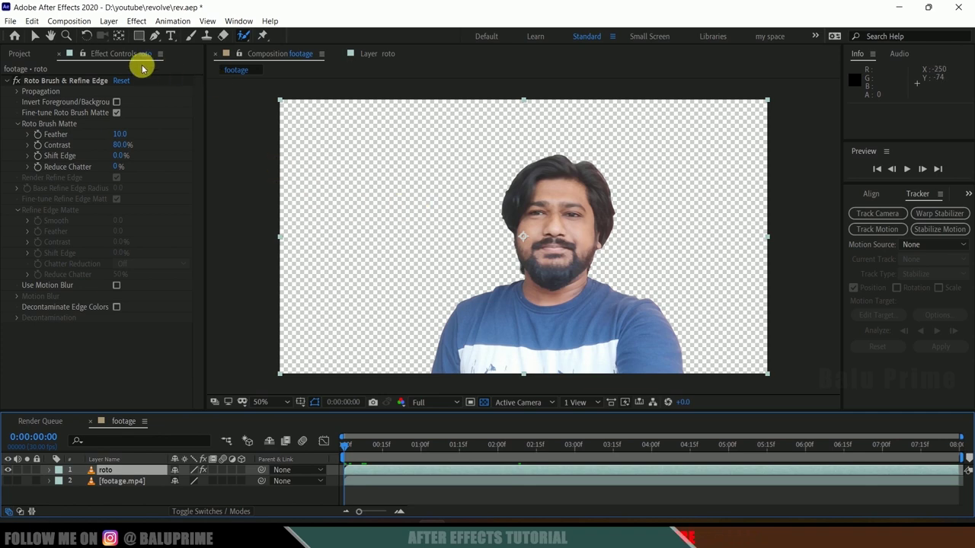
click(69, 21)
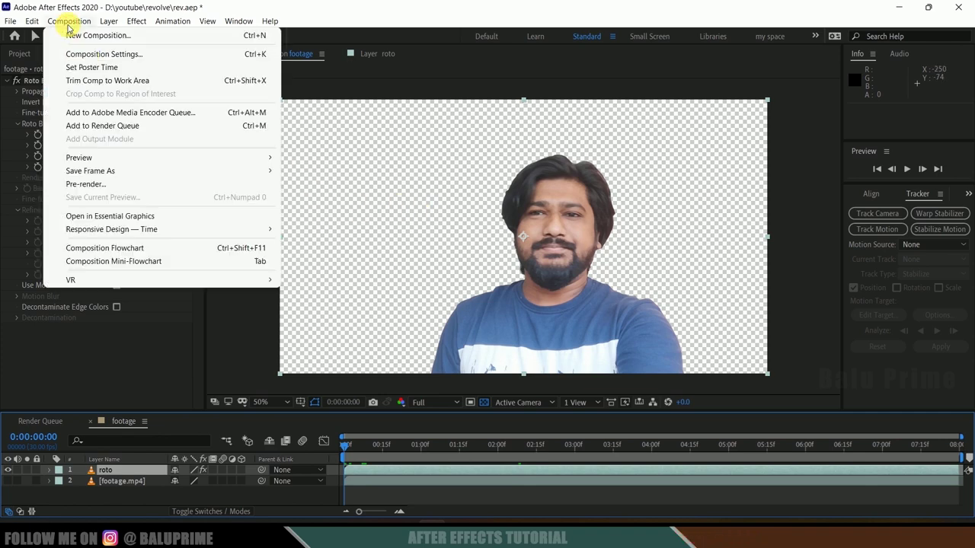
click(118, 128)
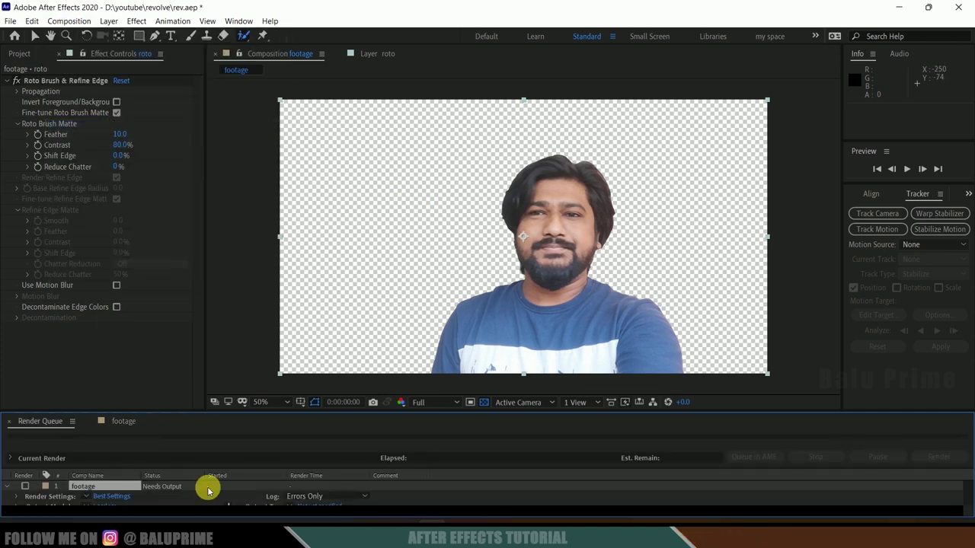
drag(325, 415, 322, 359)
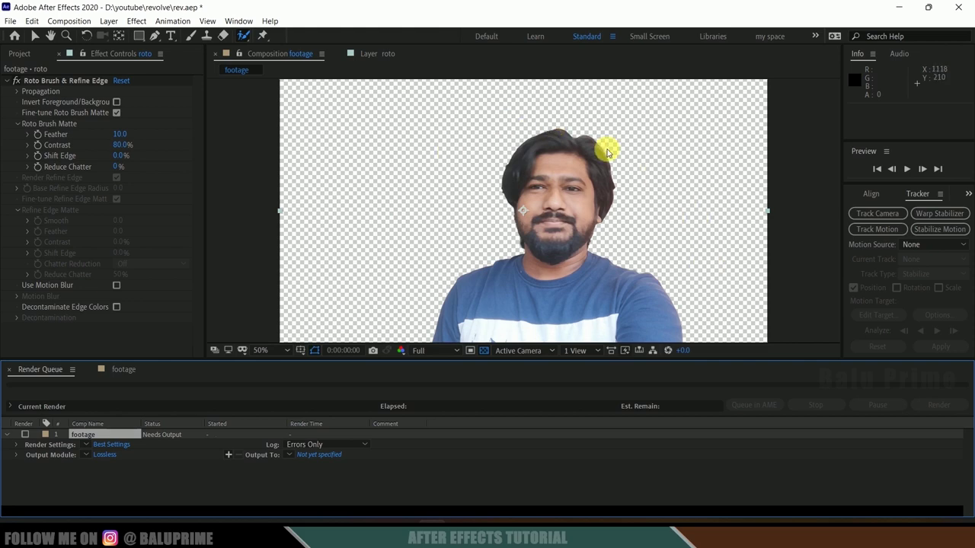
Step: Configure the output module to the QuickTime format with RGB + Alpha channels
click(99, 456)
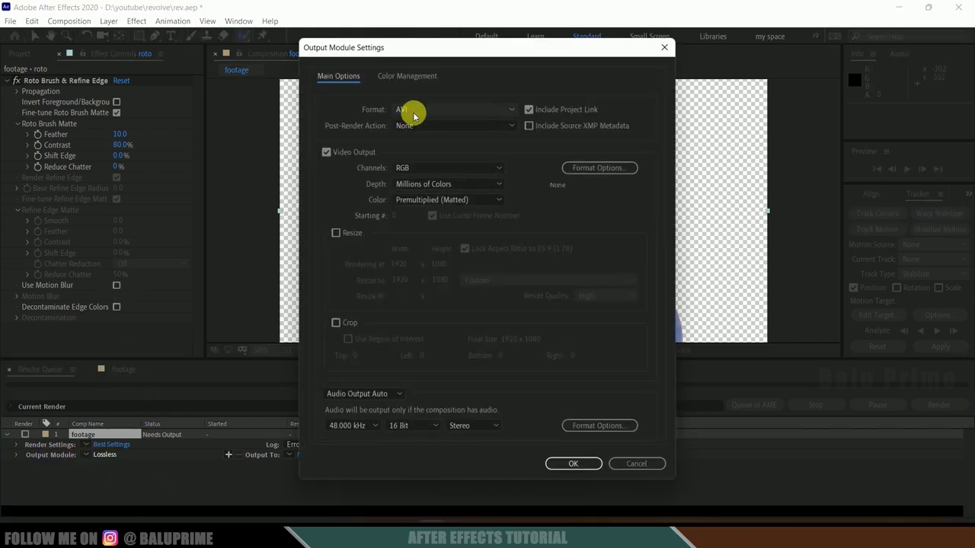
click(414, 114)
click(435, 252)
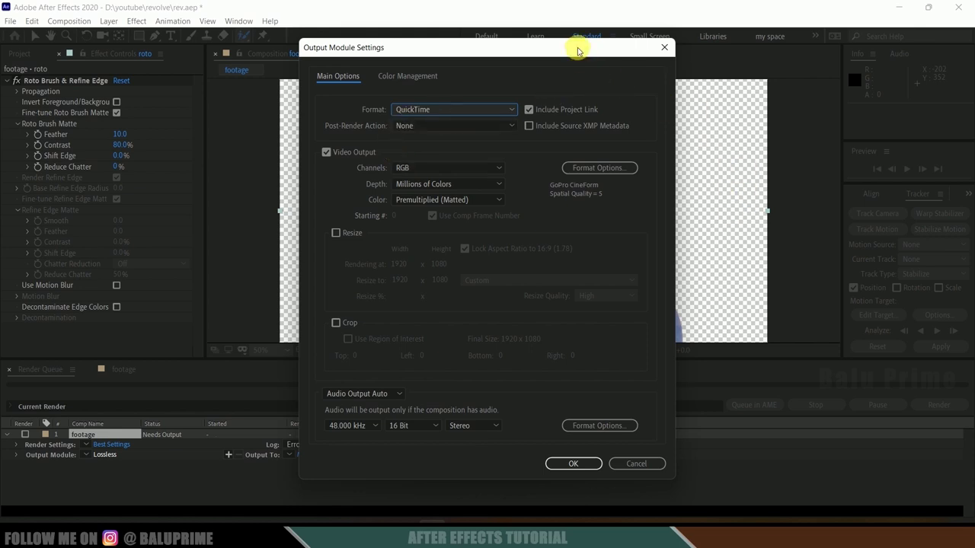
drag(577, 50, 444, 51)
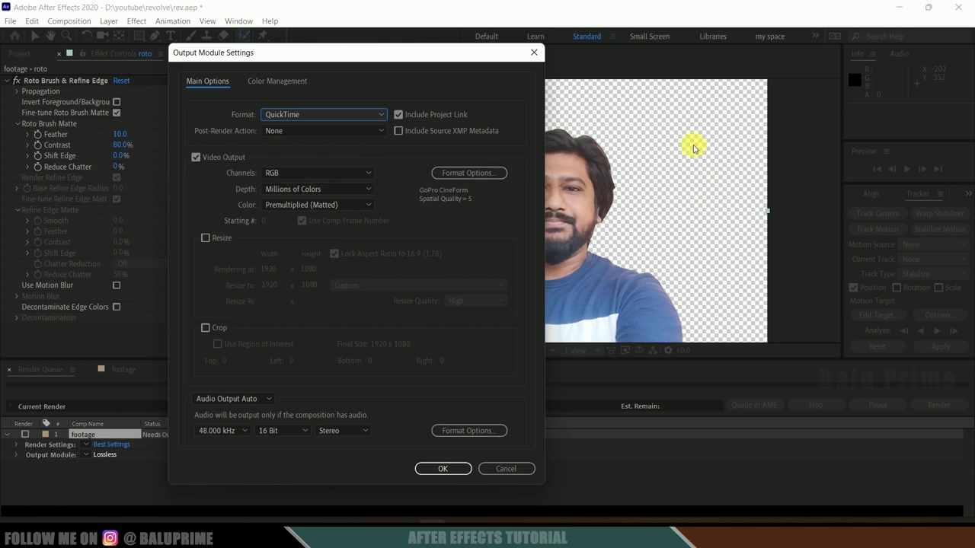
click(290, 174)
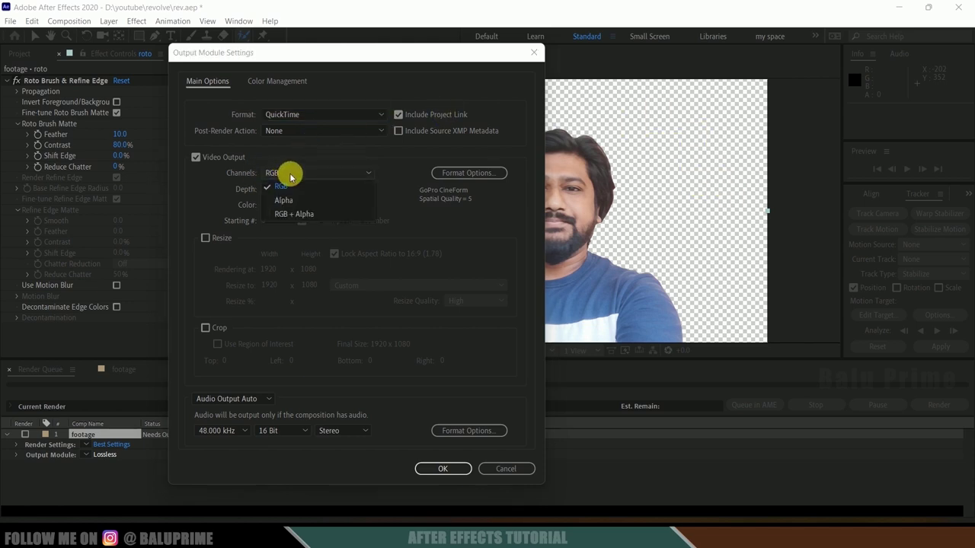
click(292, 216)
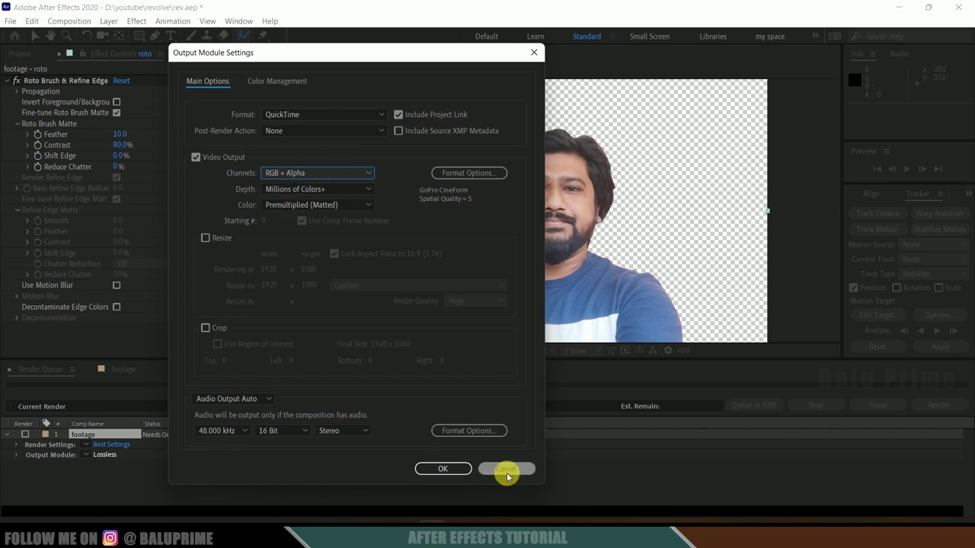
click(435, 468)
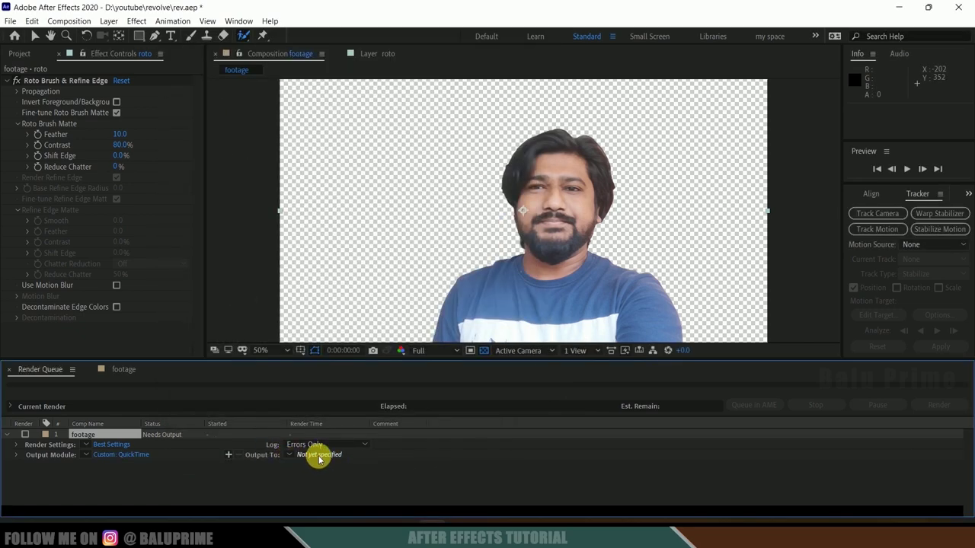
Step: Set the output file to roto 1.mov in the revolve folder and render the composition
click(319, 449)
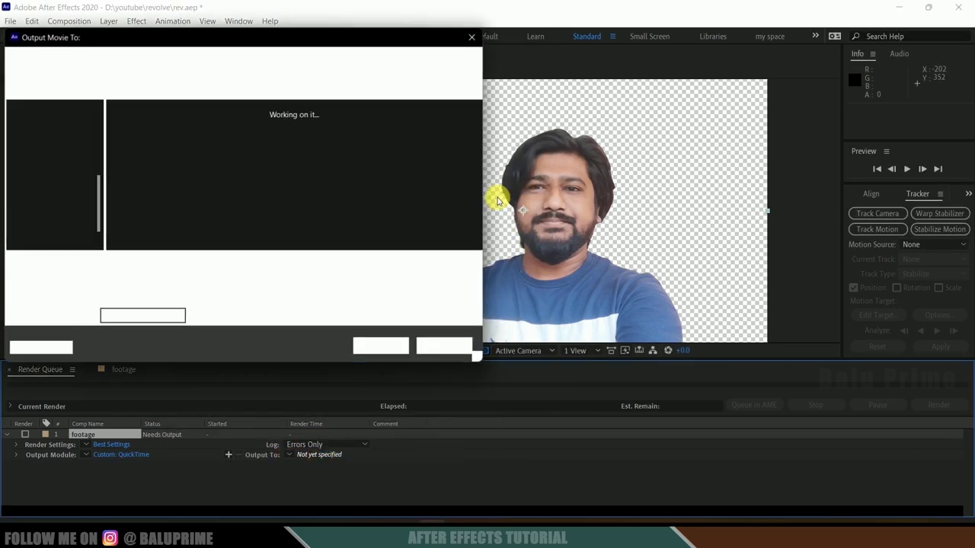
text(rotot)
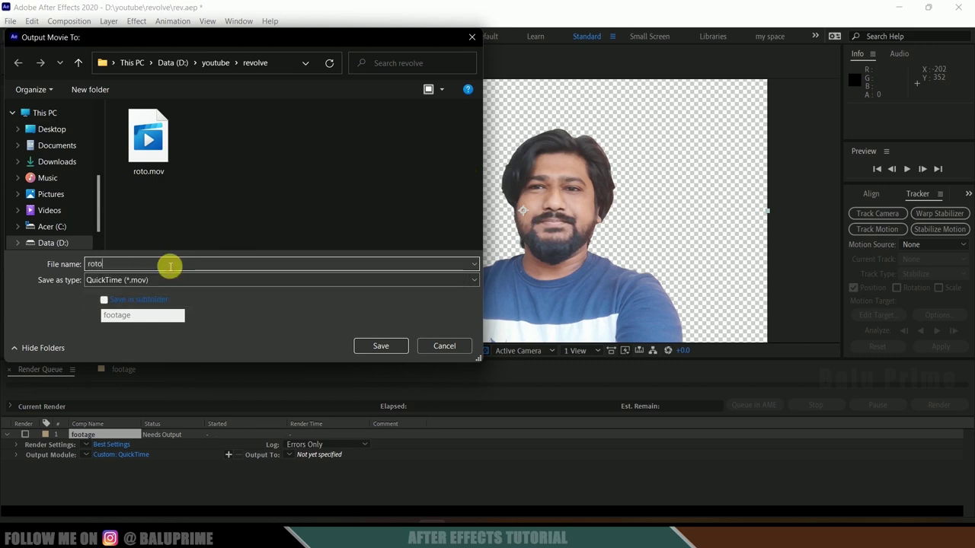
key(Return)
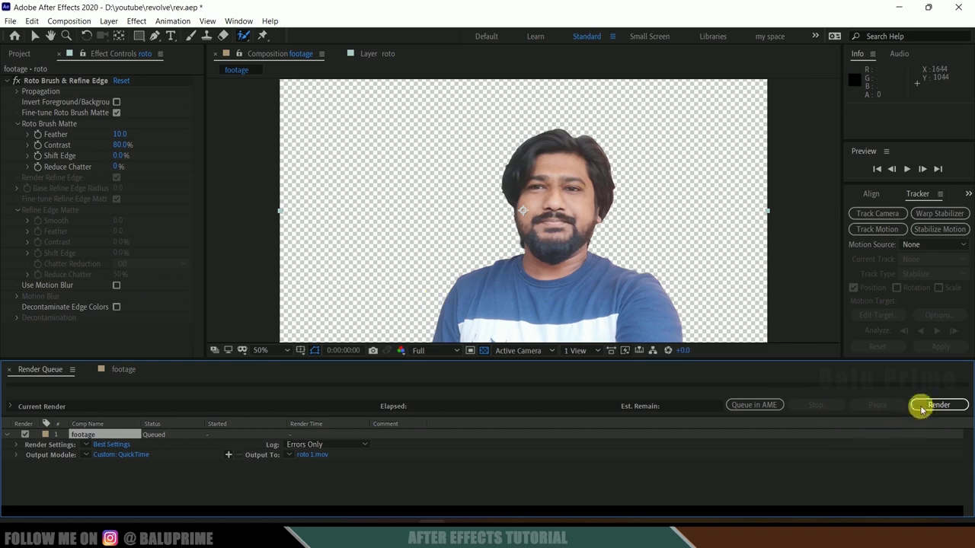
click(937, 405)
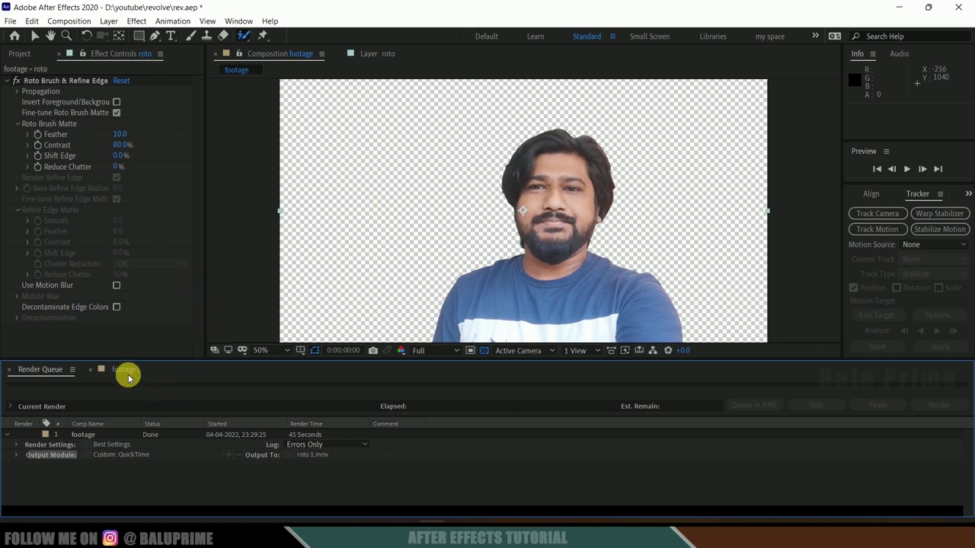
Step: Delete the roto layer from the footage composition and set the preview resolution to Quarter
click(124, 370)
click(118, 420)
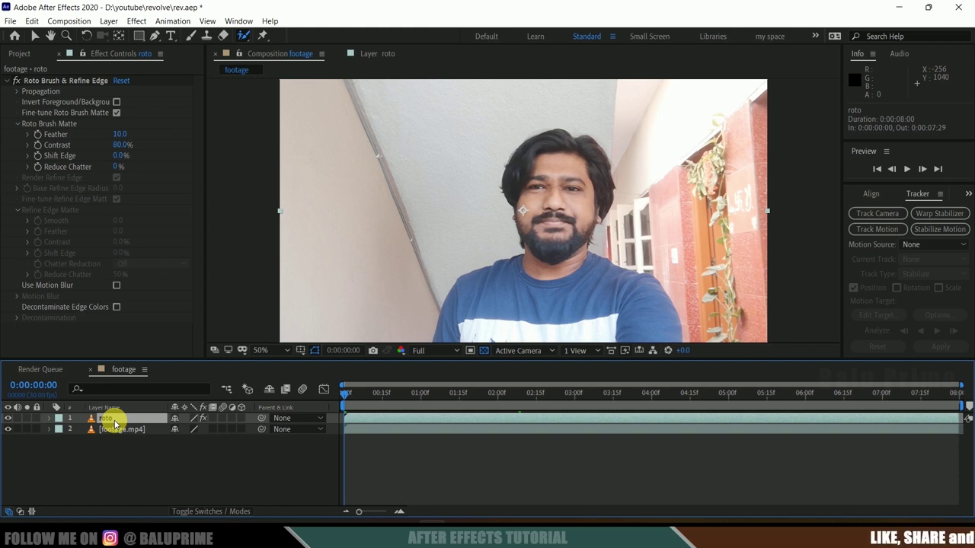
key(Return)
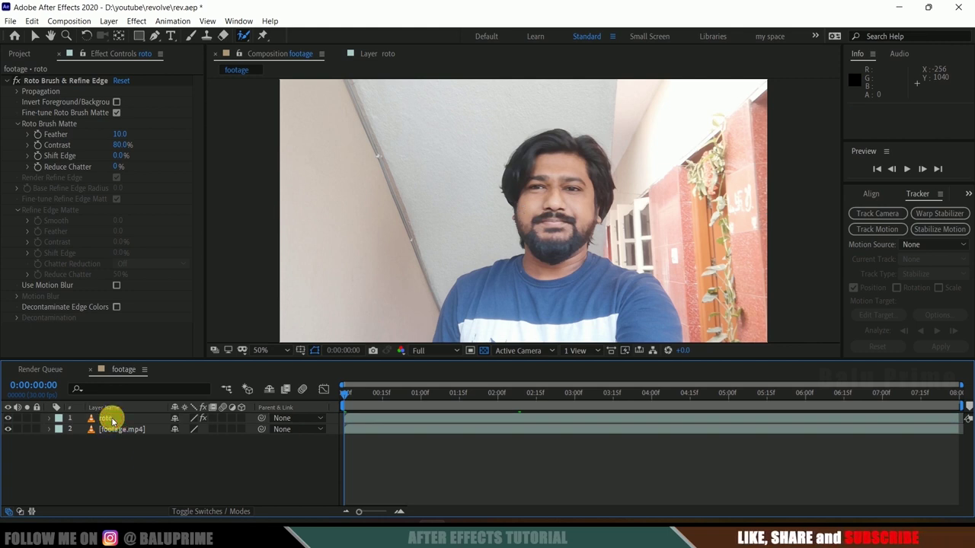
click(111, 420)
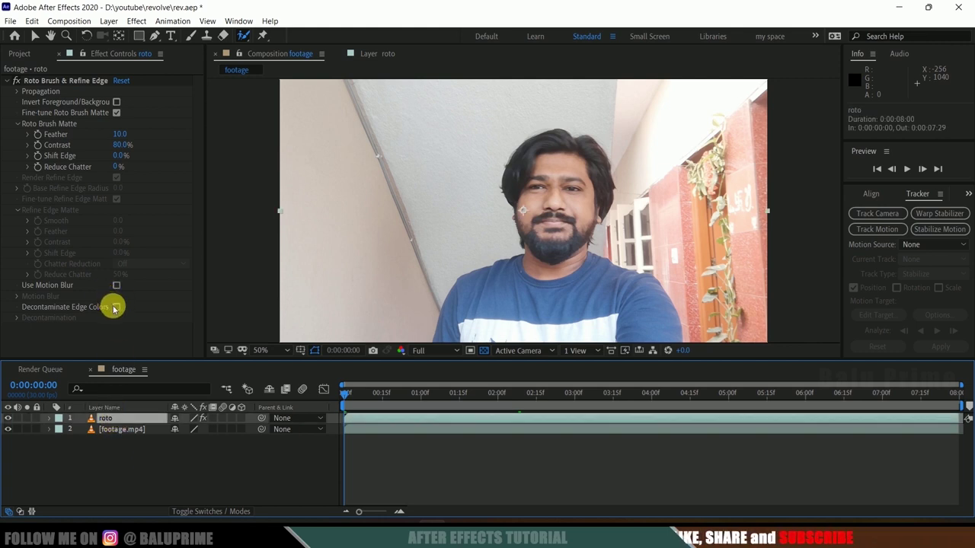
key(Delete)
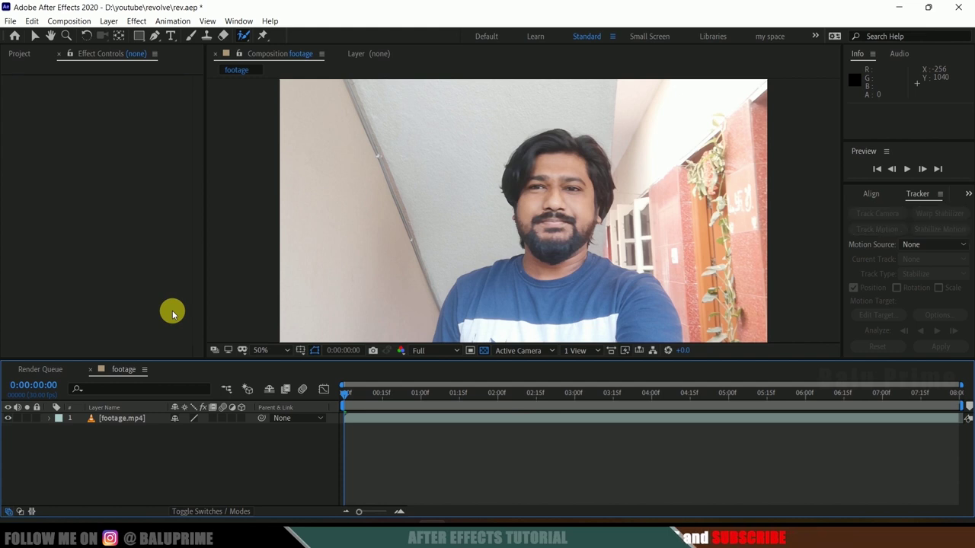
click(425, 352)
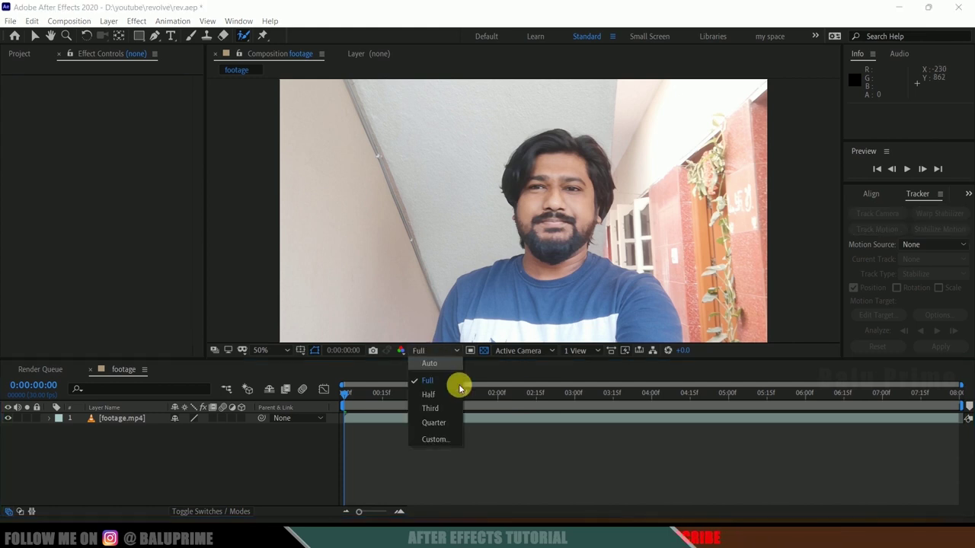
click(434, 424)
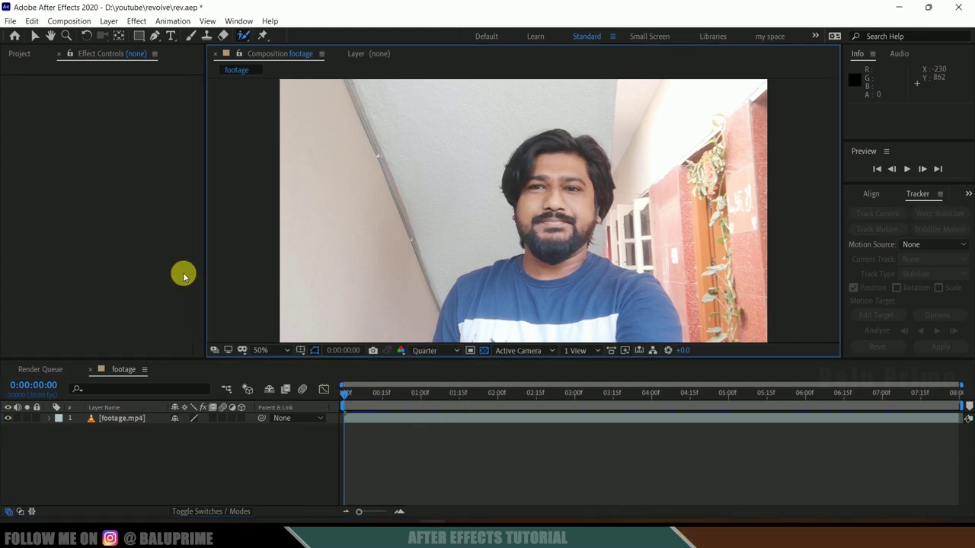
Step: Import the rendered roto 1.mov from the revolve folder into the project
click(15, 57)
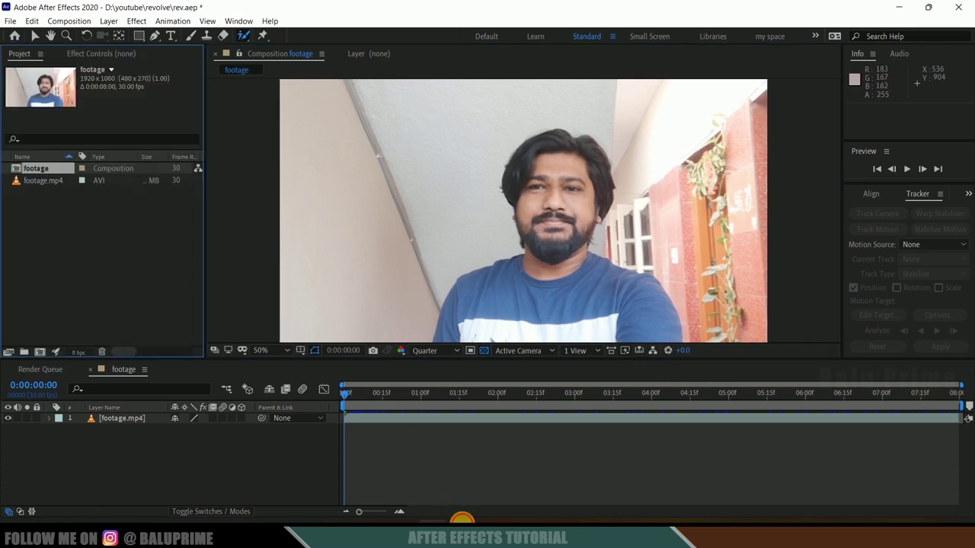
key(alt+Tab)
click(594, 280)
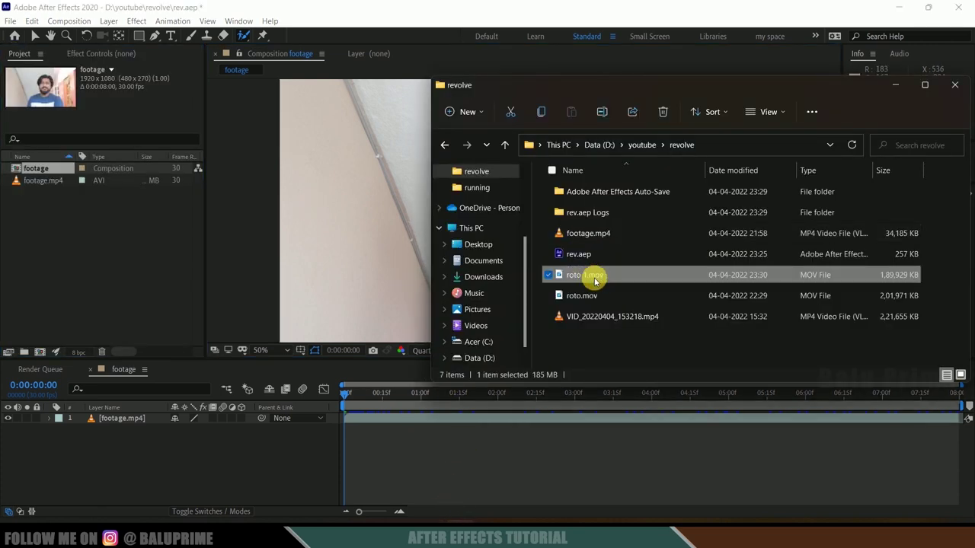
drag(173, 266, 120, 282)
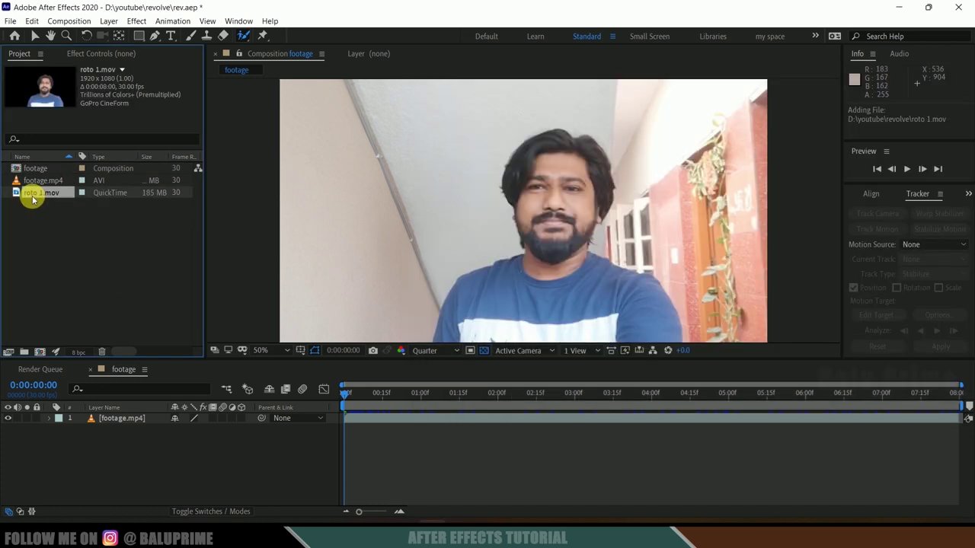
Step: Place roto 1.mov above the footage.mp4 layer and preview the cutout with the footage.mp4 layer hidden
drag(32, 200, 122, 453)
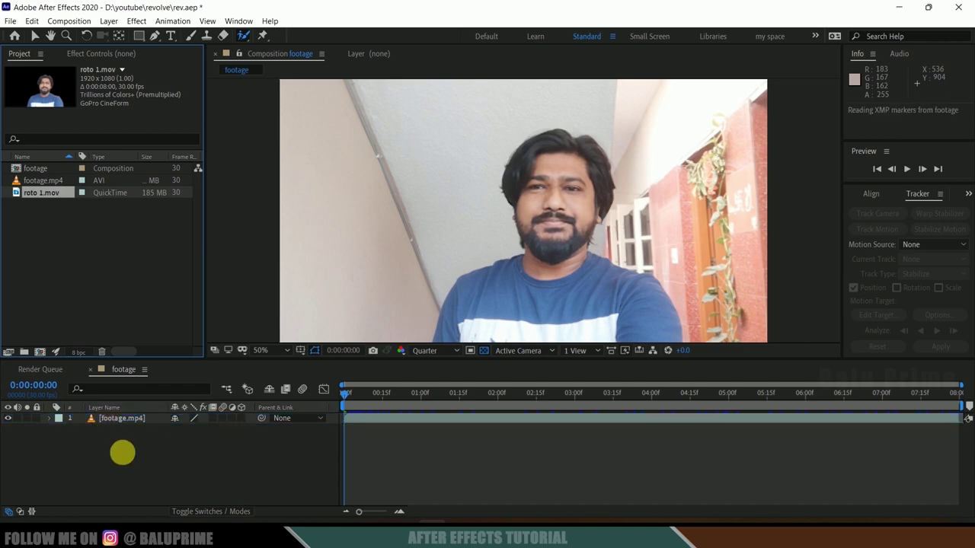
click(114, 439)
click(59, 431)
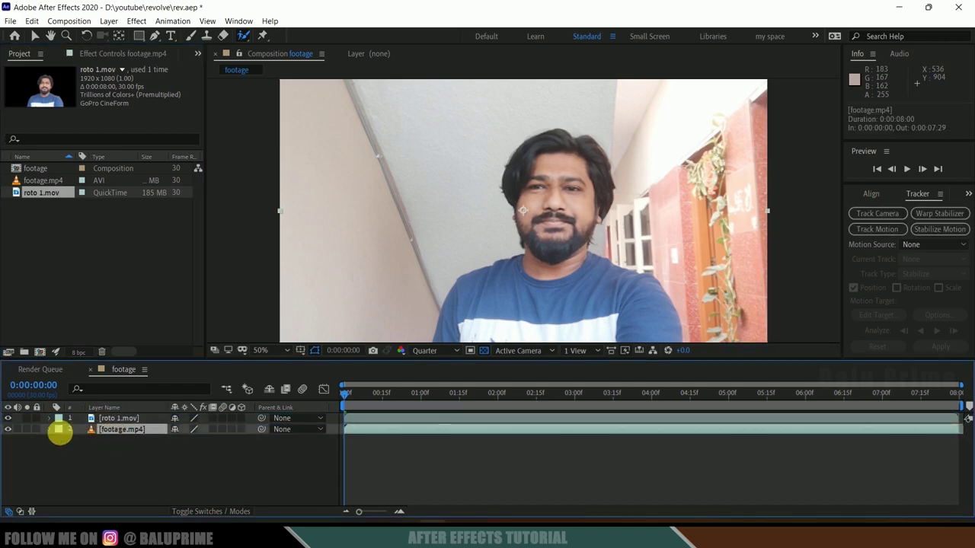
click(8, 431)
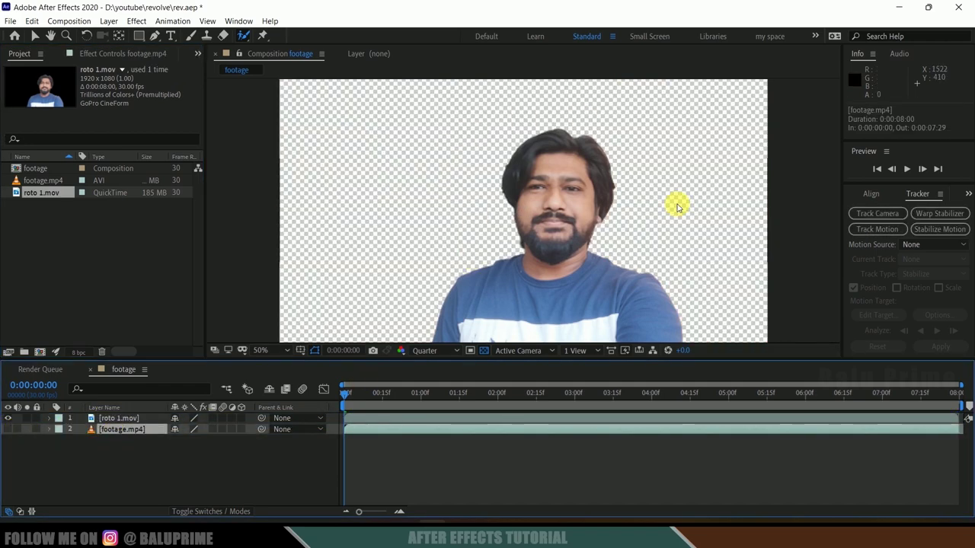
key(space)
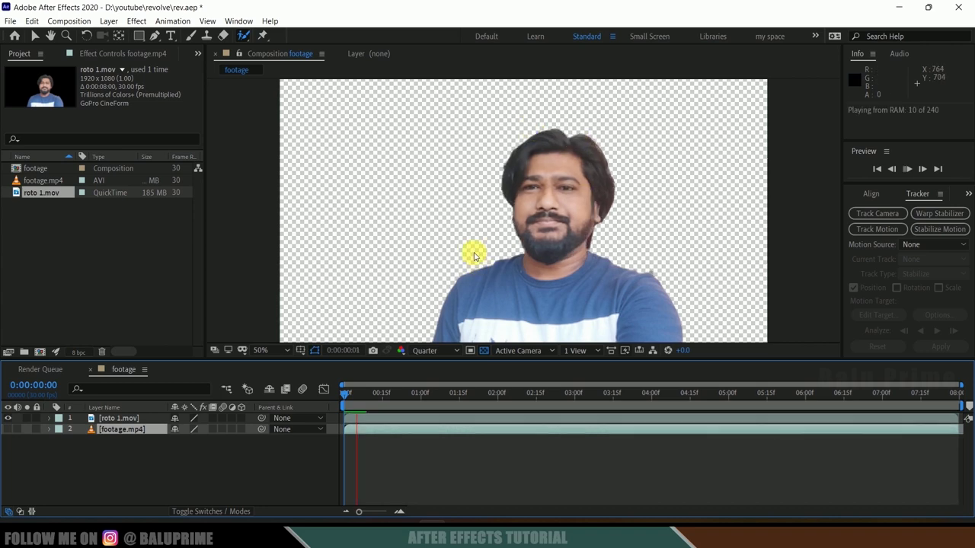
Step: Make the footage.mp4 layer visible again and create a 1920 x 1080 black solid named element
click(521, 313)
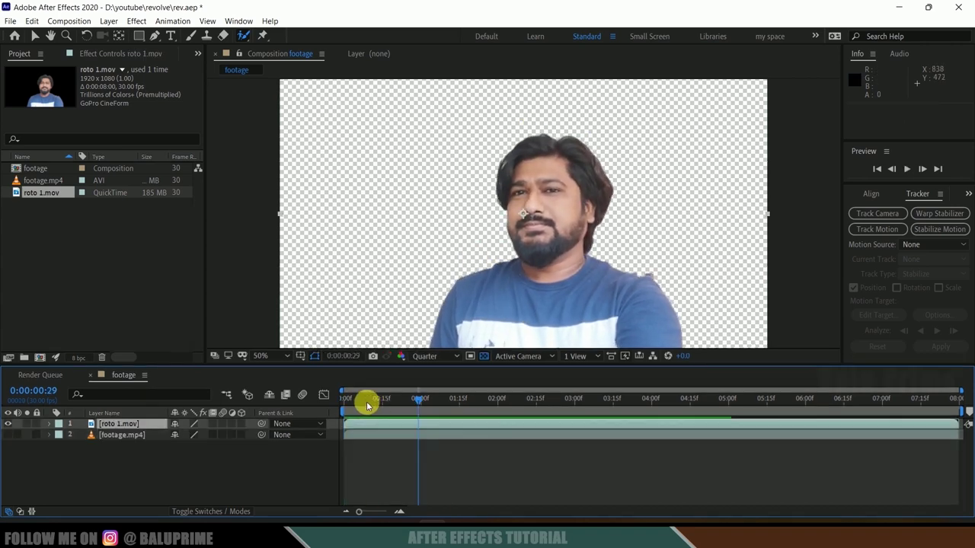
click(7, 435)
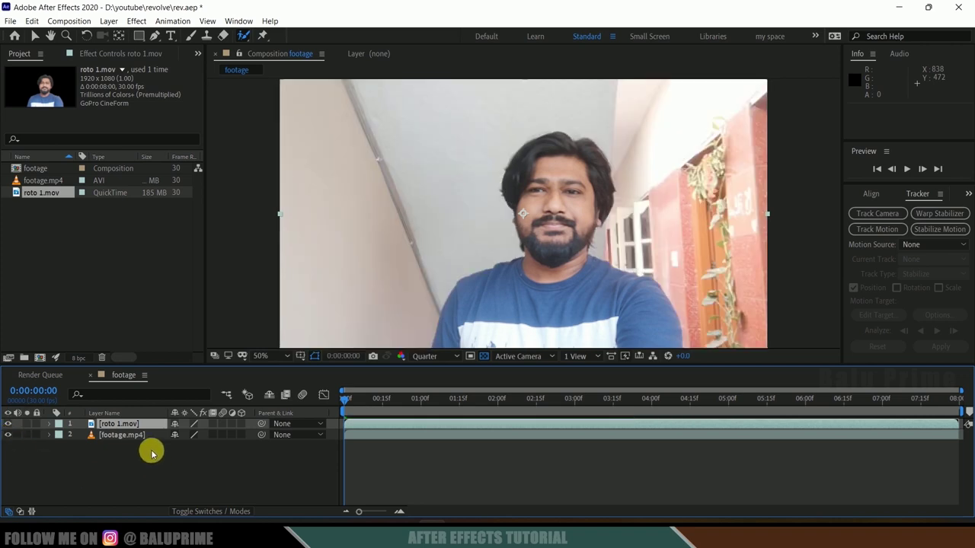
click(109, 21)
mouse_move(250, 33)
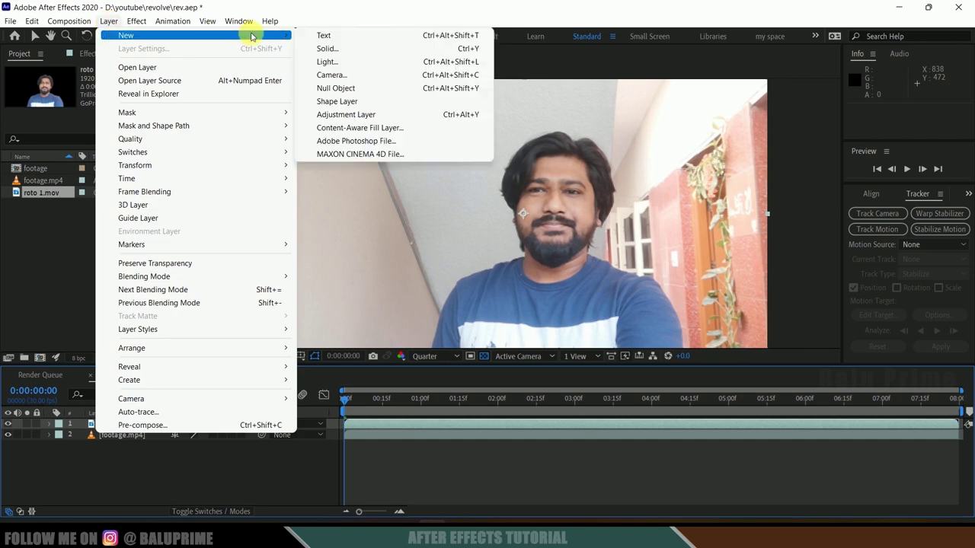
click(345, 50)
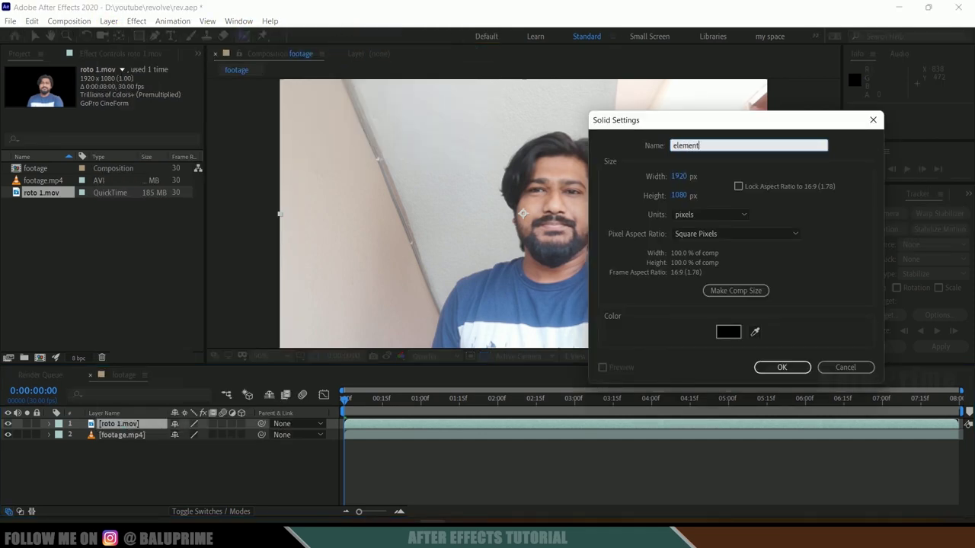
click(784, 366)
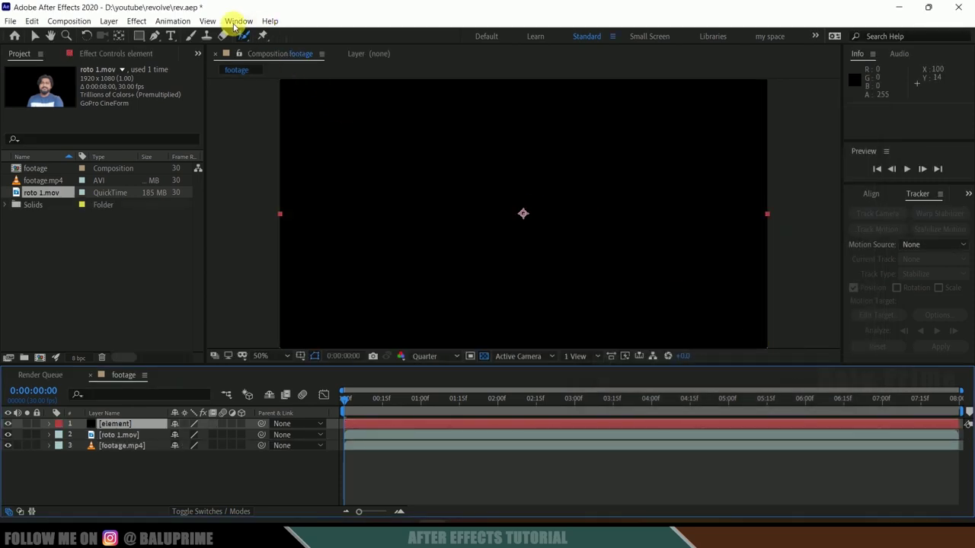
Step: Find the Video Copilot Element effect and apply it to the element solid
click(237, 22)
click(341, 221)
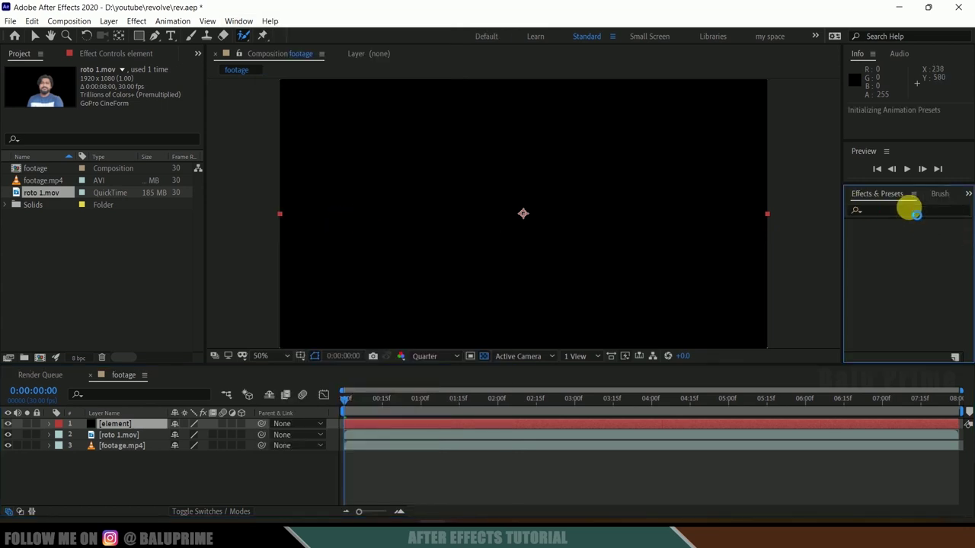
click(908, 210)
text(element)
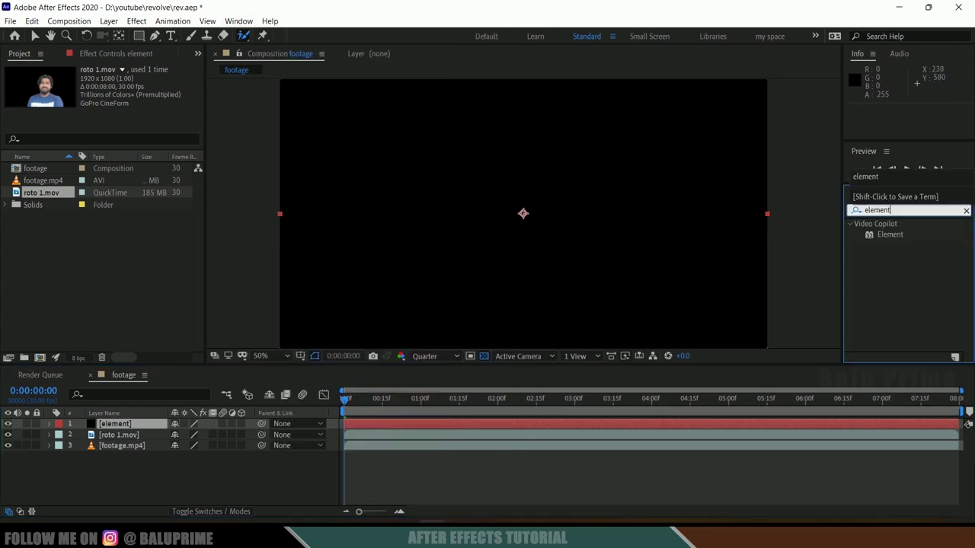
click(897, 239)
drag(891, 239, 127, 426)
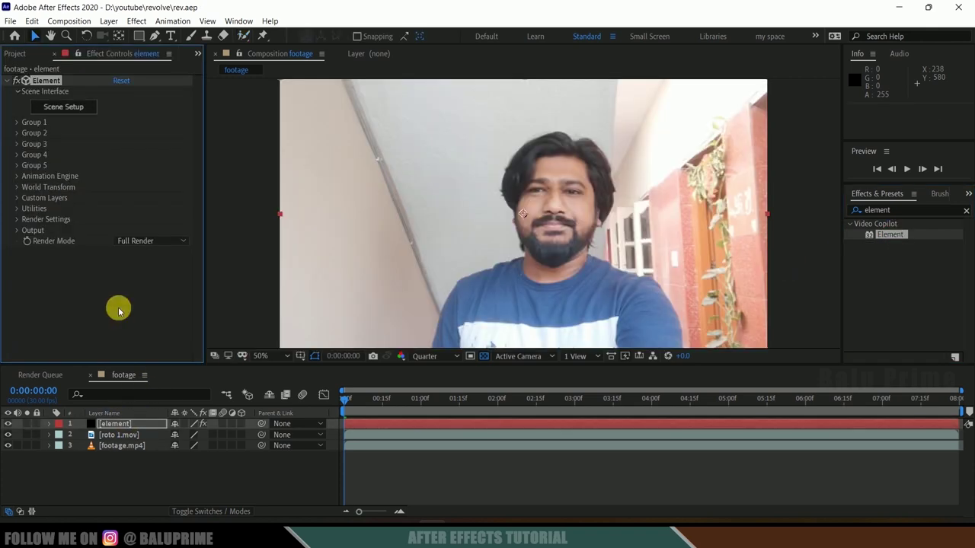
Step: In Element's Scene Setup, import 12140_Skull_v3_L2.obj with Bottom force alignment and normalize its size
click(75, 110)
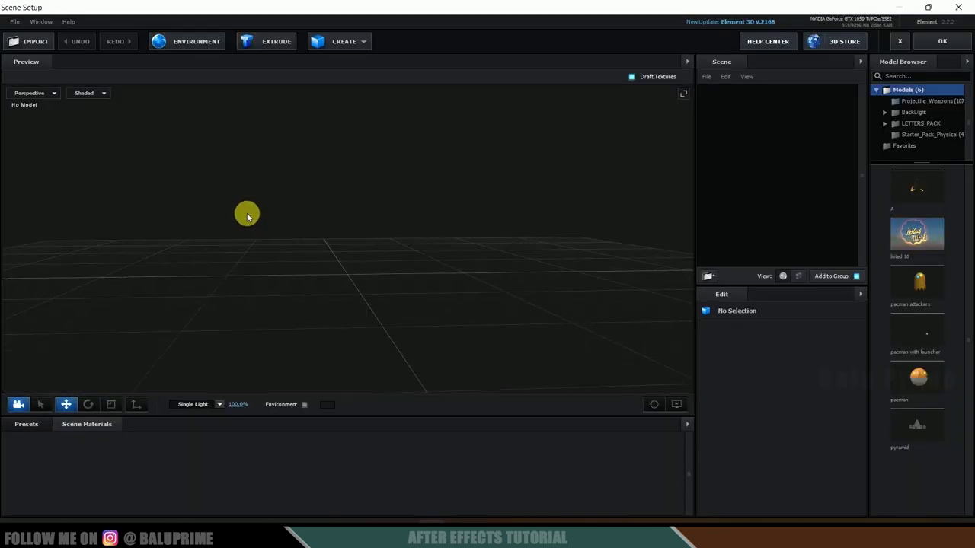
mouse_move(247, 217)
mouse_down()
mouse_move(235, 215)
mouse_move(242, 229)
mouse_up()
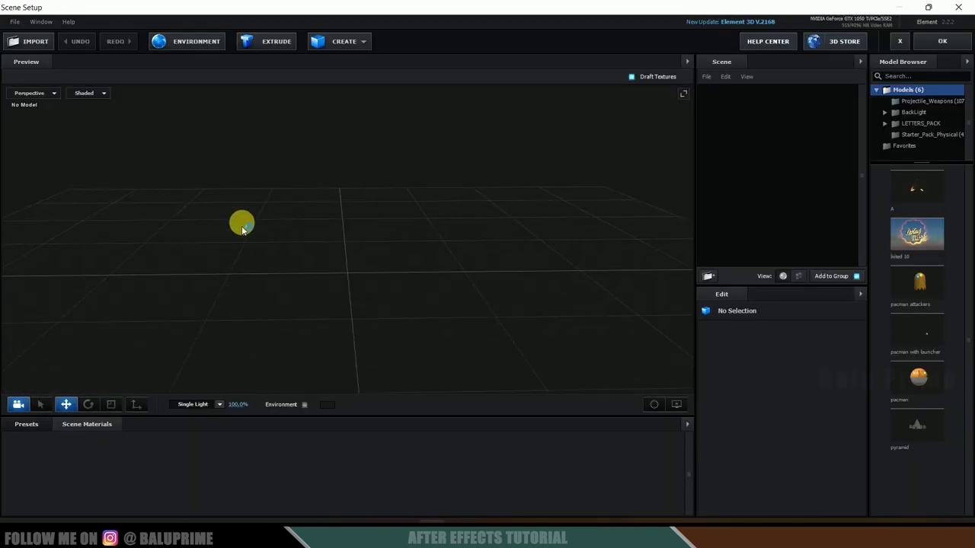
click(34, 42)
click(172, 131)
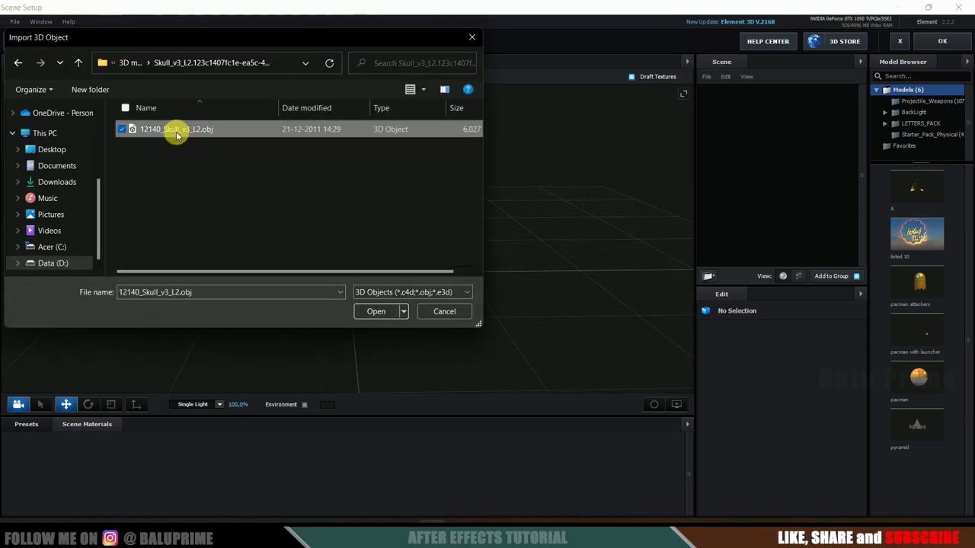
click(375, 313)
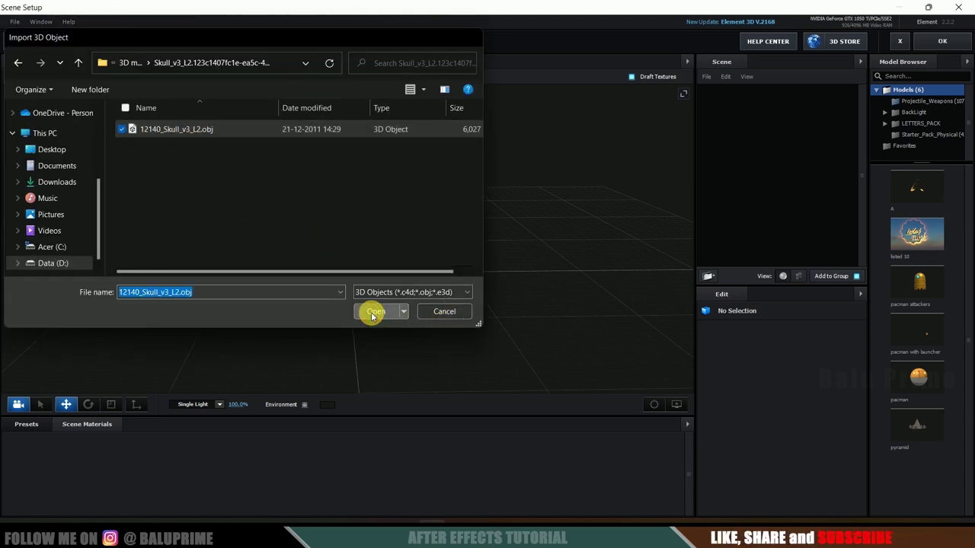
click(542, 309)
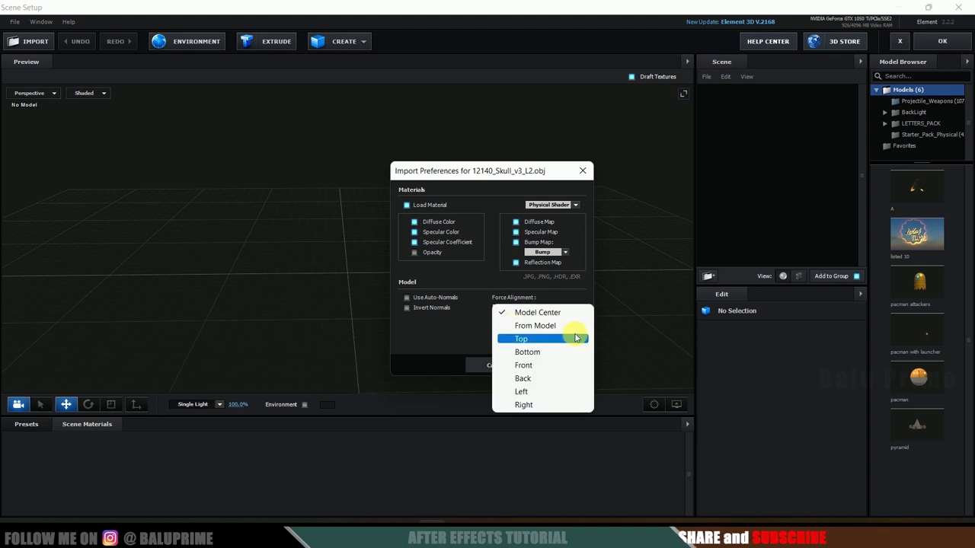
click(539, 351)
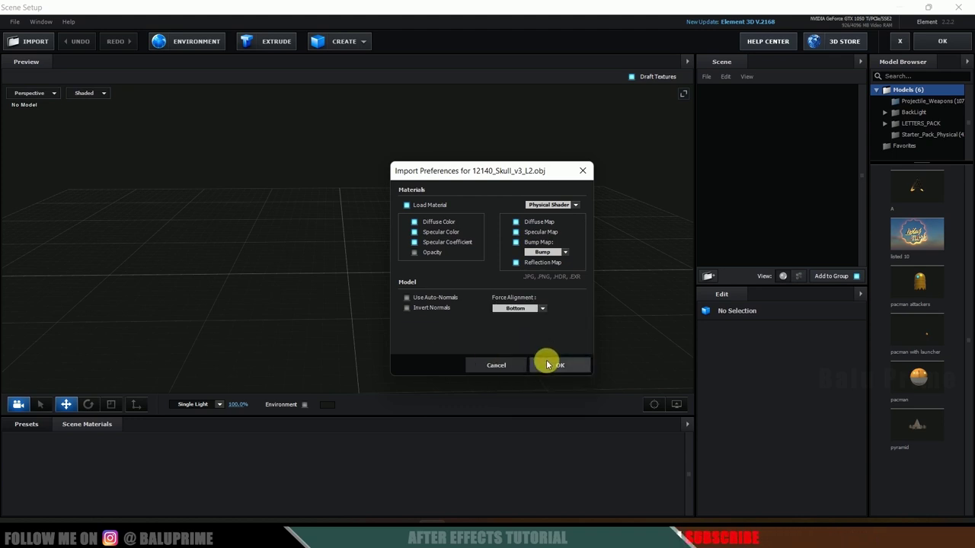
click(550, 365)
drag(386, 317, 449, 305)
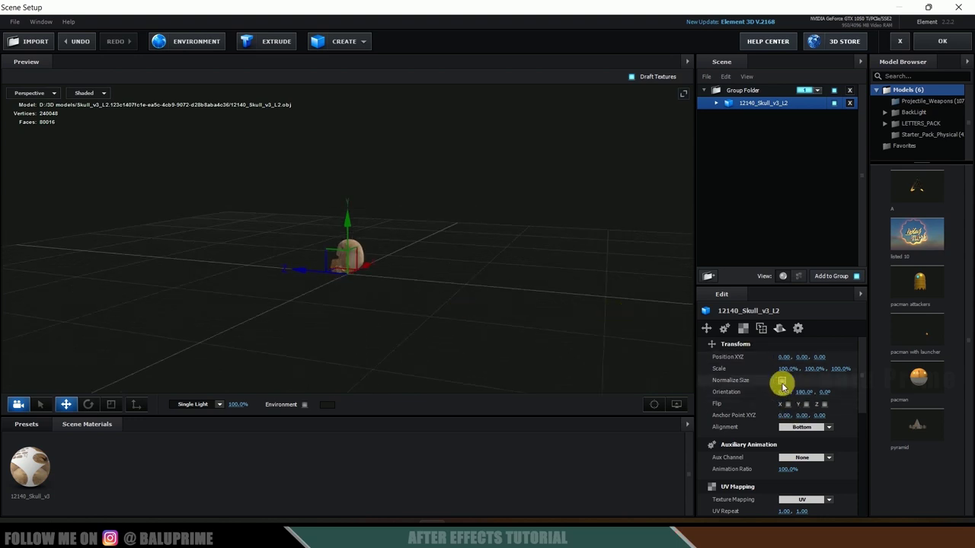
click(782, 381)
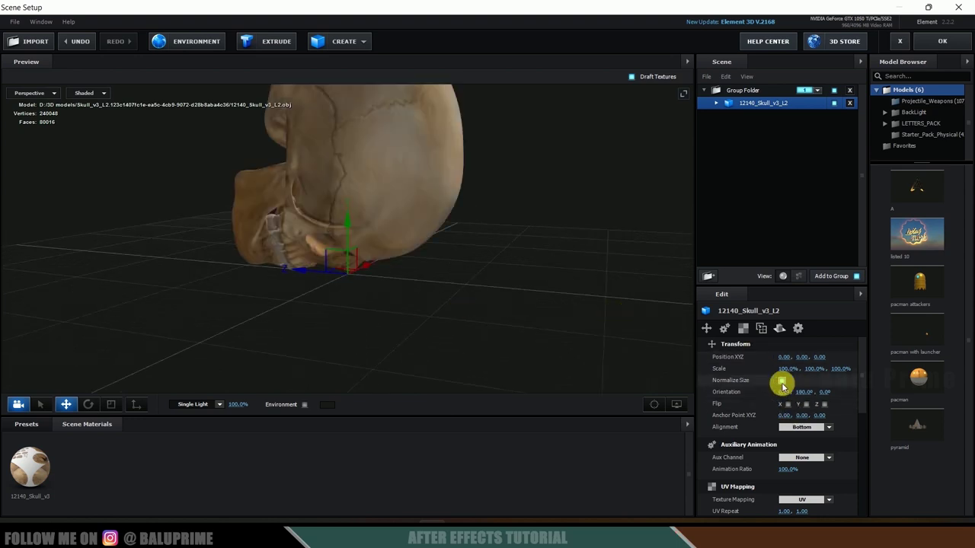
Step: Try a brown oak preset from the Wood materials on the skull, and replace it with the pale wood_oak_floor preset
click(26, 424)
click(69, 471)
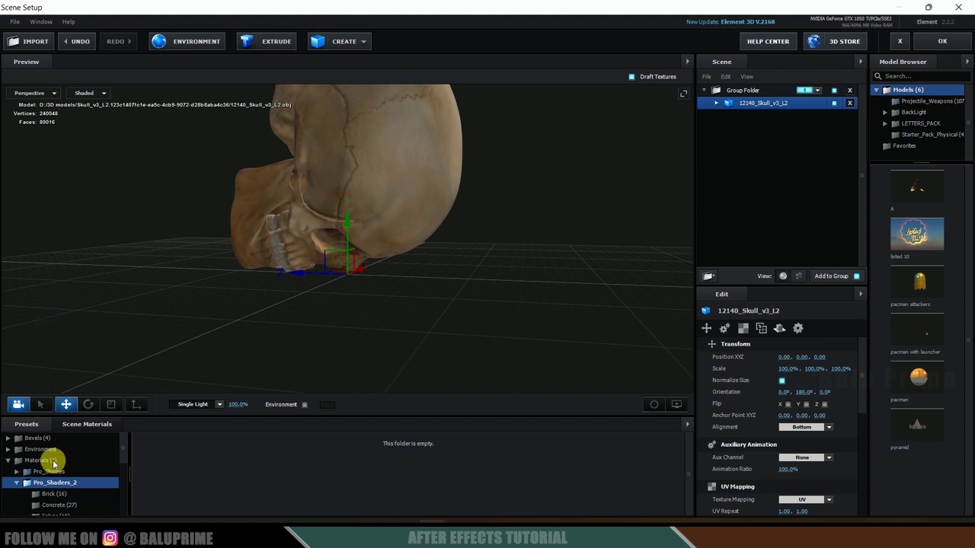
scroll(64, 468, down, 5)
click(67, 477)
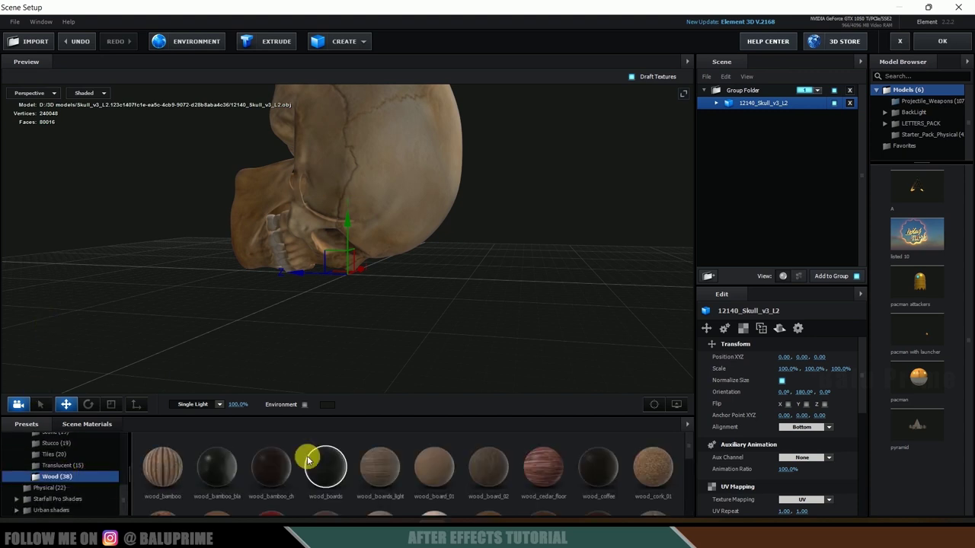
scroll(556, 461, down, 1)
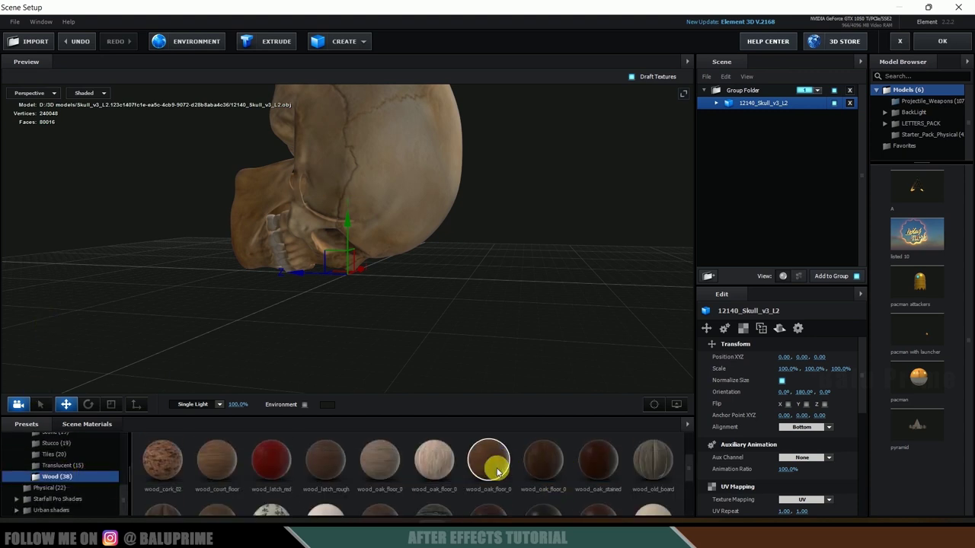
drag(430, 234, 359, 240)
drag(288, 269, 343, 329)
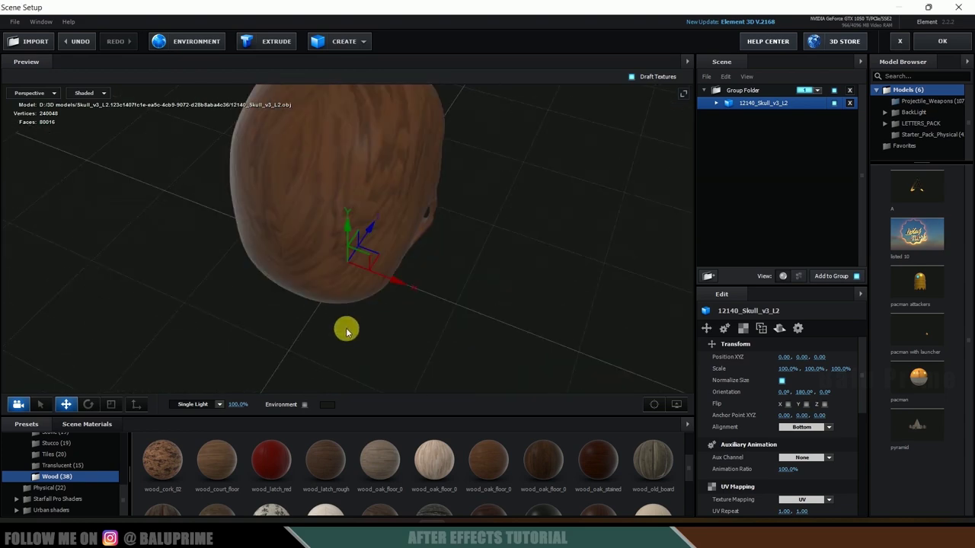
drag(437, 453, 305, 259)
drag(330, 350, 431, 312)
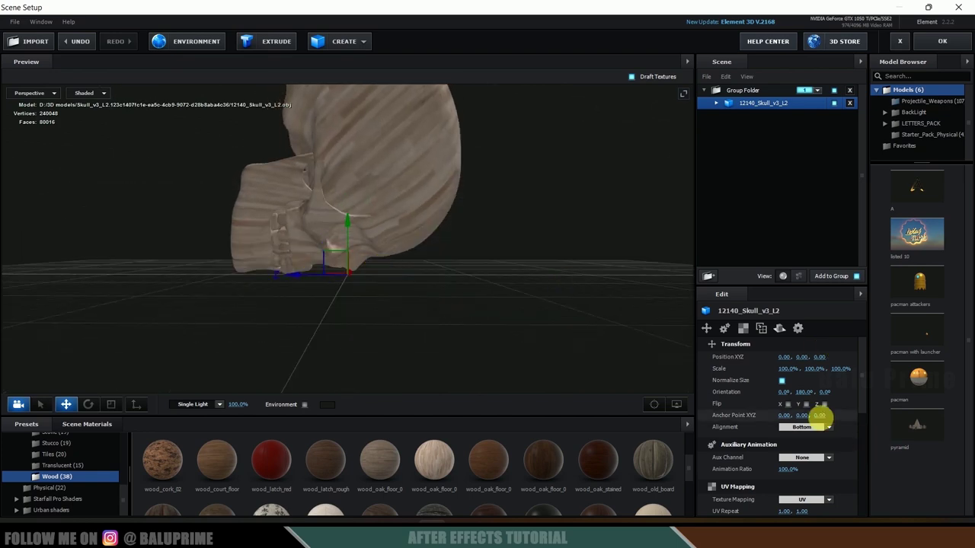
Step: Set the skull's X orientation to 90° so that it stands upright
drag(787, 393, 871, 398)
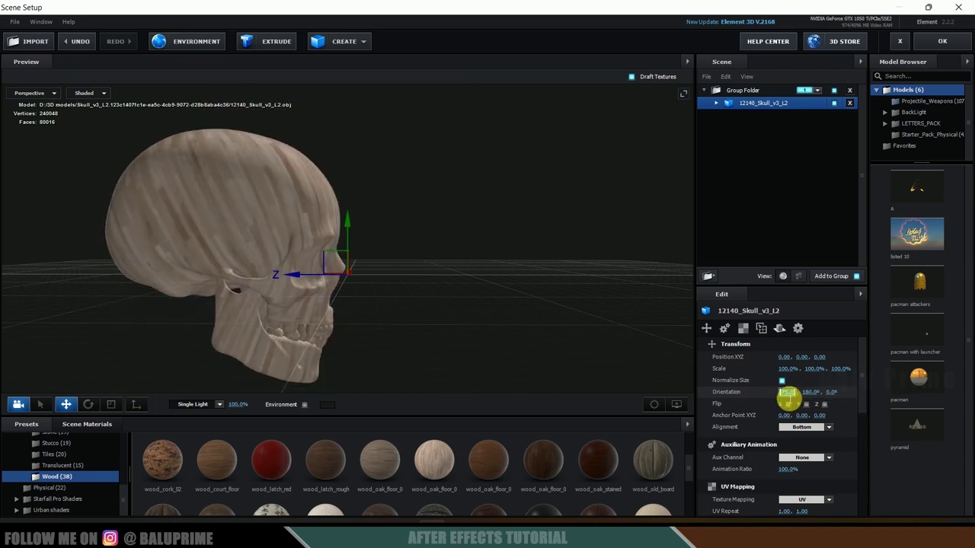
drag(786, 396, 784, 391)
drag(463, 289, 358, 308)
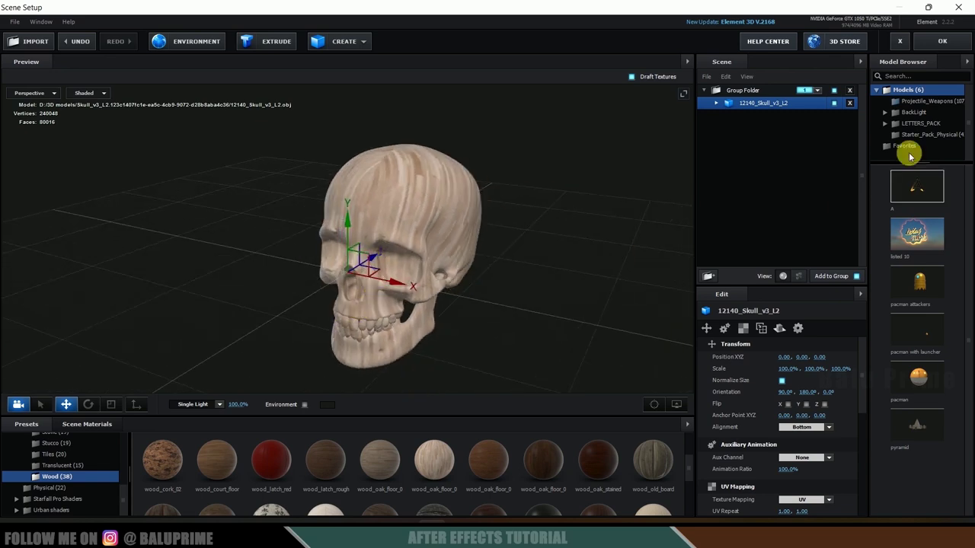
Step: Assign the 12140_Skull_v3_L2 model to auxiliary animation Channel 1
right_click(759, 105)
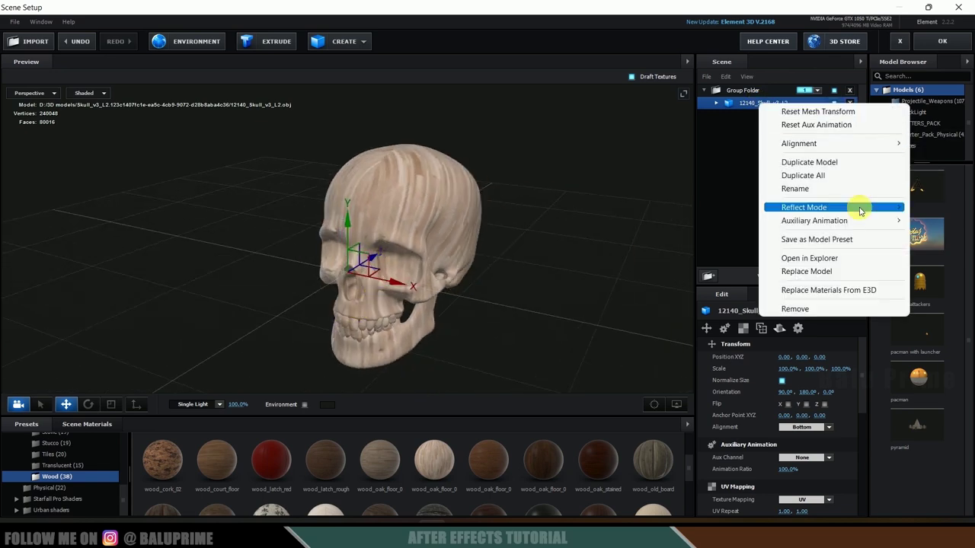
mouse_move(834, 223)
click(722, 233)
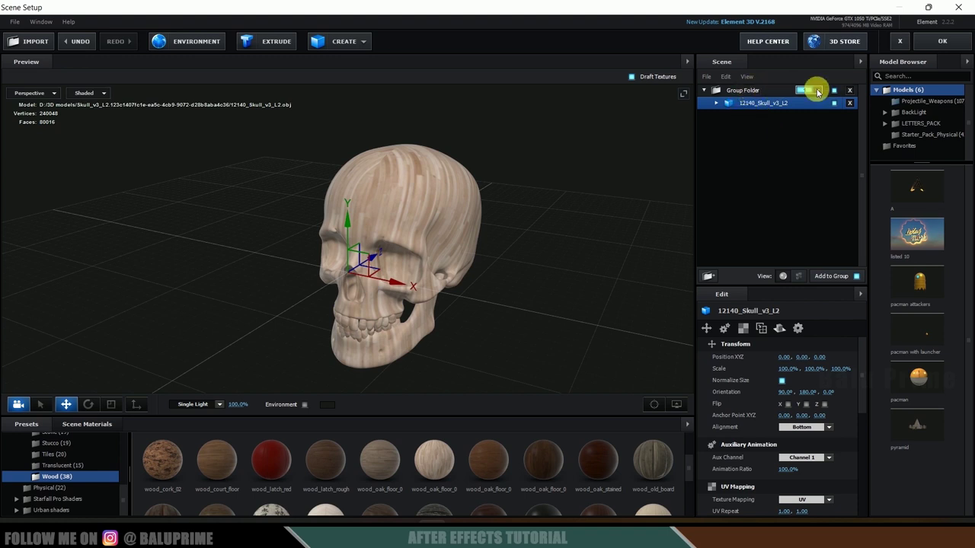
right_click(750, 103)
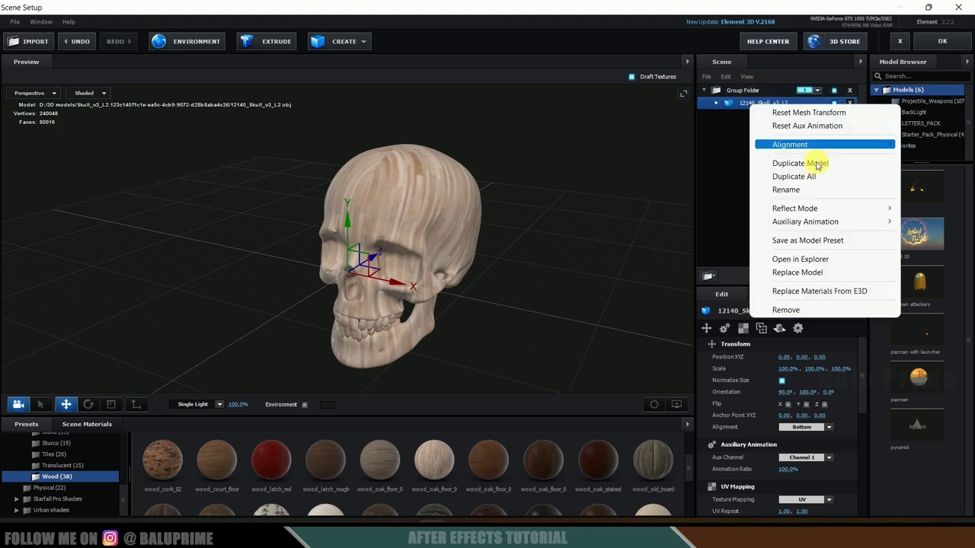
mouse_move(794, 220)
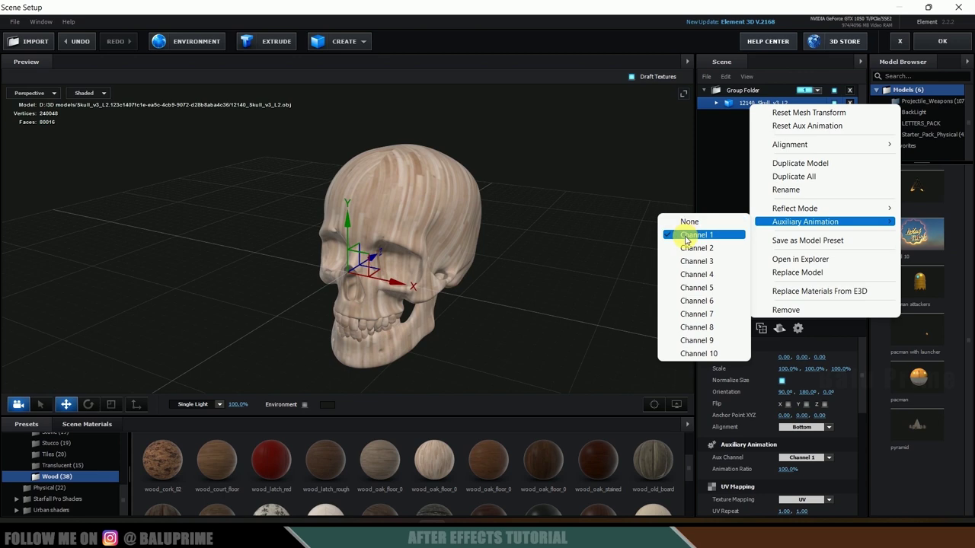
click(716, 180)
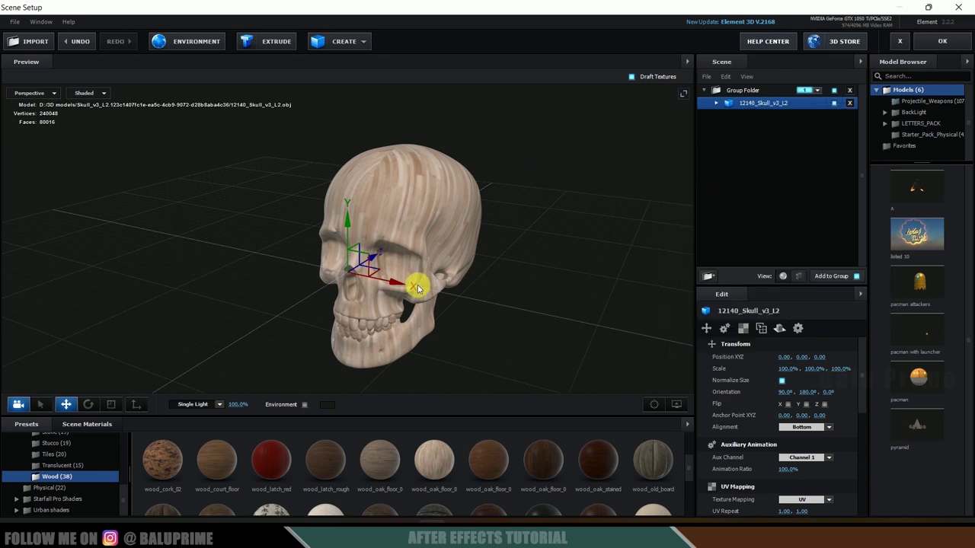
Step: Show the environment in the scene preview and examine the skull against it from several angles
click(304, 404)
drag(335, 366, 166, 301)
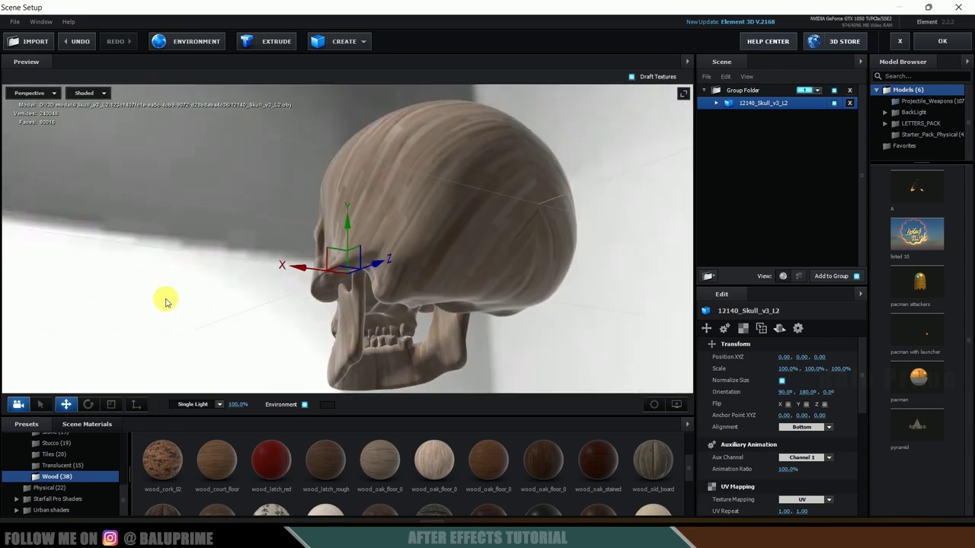
drag(199, 255, 305, 279)
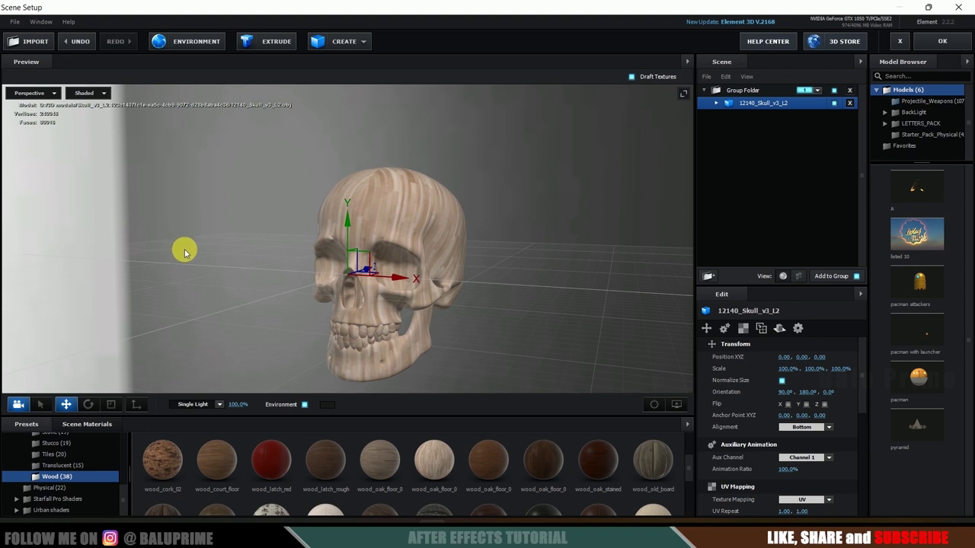
drag(185, 249, 196, 254)
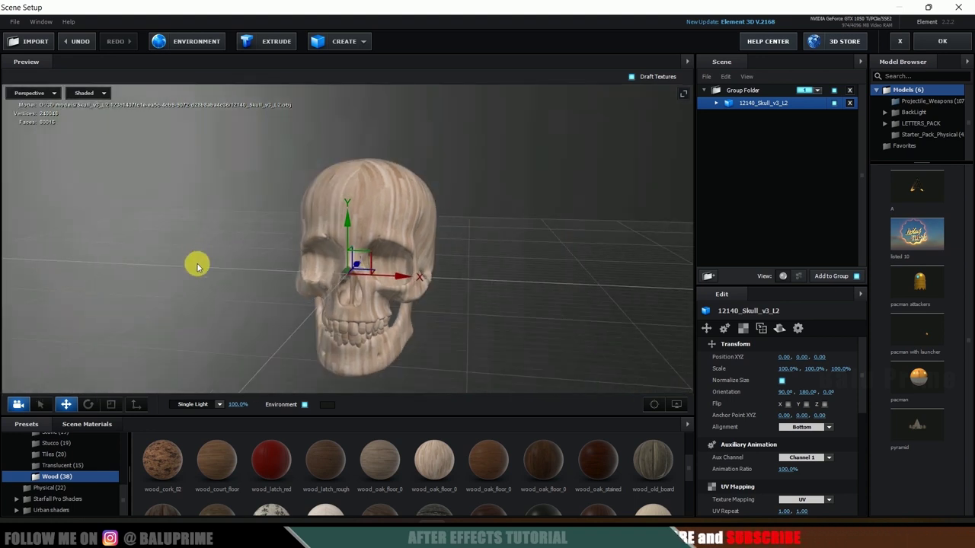
drag(196, 266, 191, 264)
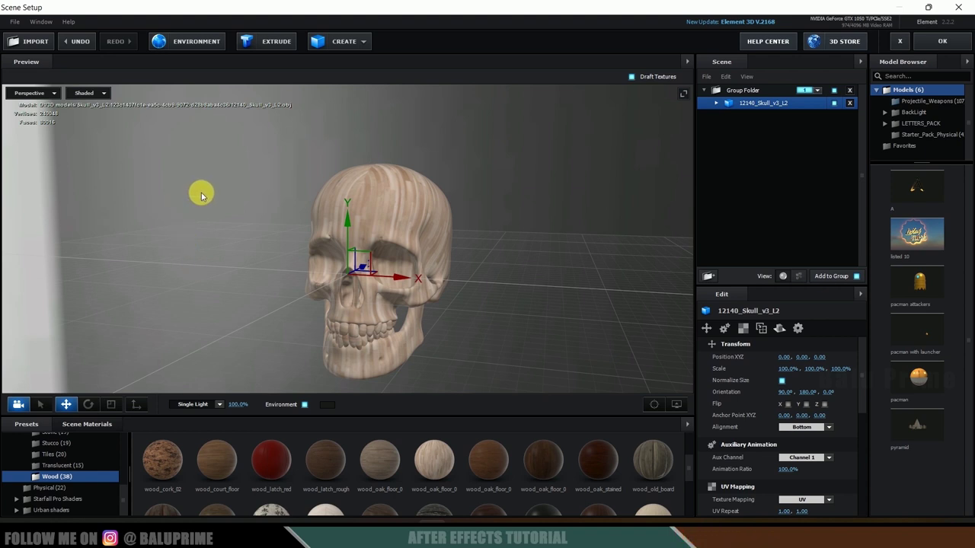
Step: Replace the scene's environment texture with the image Screenshot (194).png
click(186, 44)
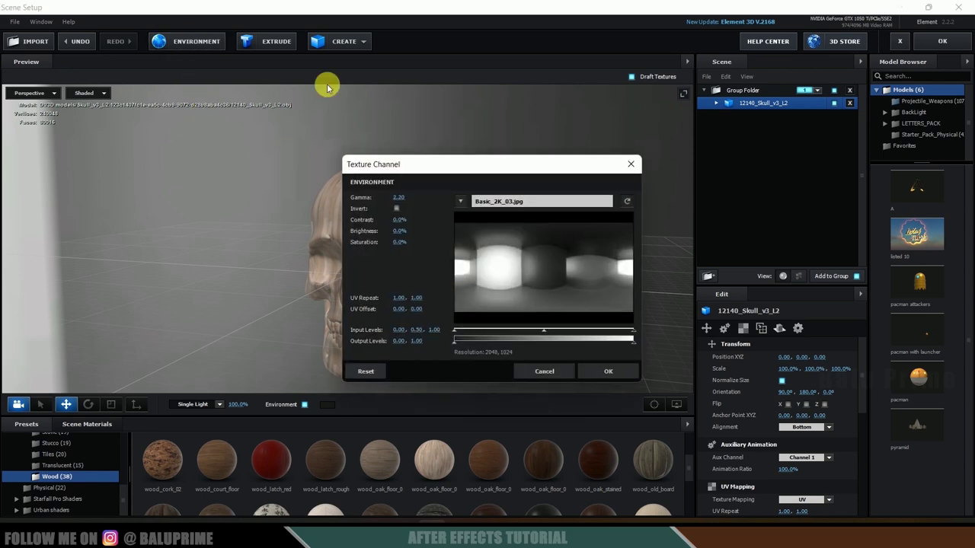
click(535, 203)
click(488, 341)
click(716, 457)
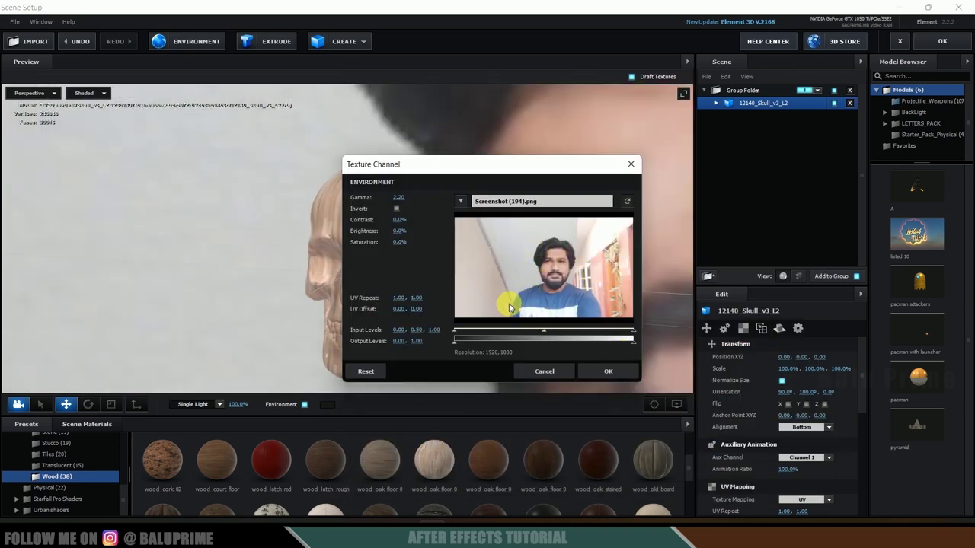
click(613, 372)
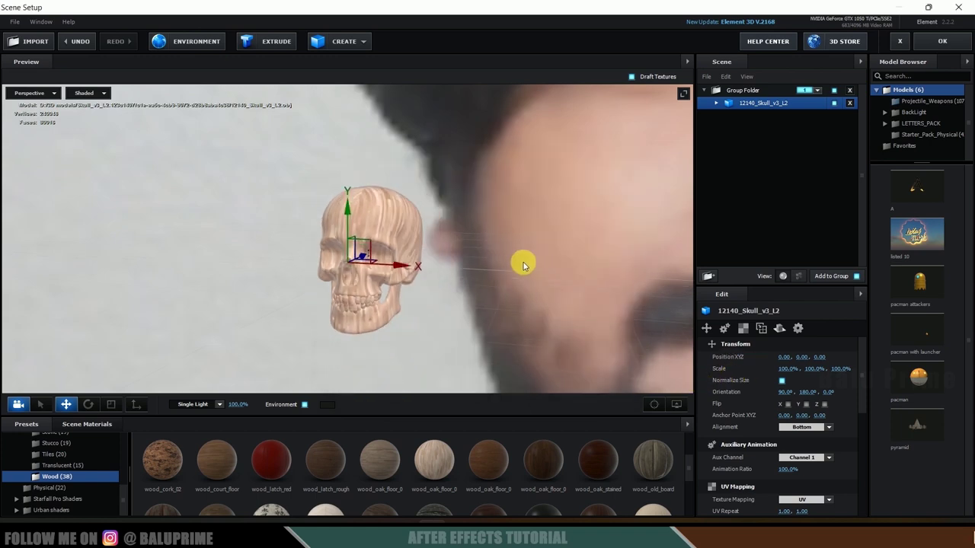
Step: Examine the skull against the new environment from several angles, and hide the environment in the scene preview
mouse_move(495, 283)
mouse_down()
mouse_move(584, 283)
mouse_move(601, 294)
mouse_move(589, 282)
mouse_move(779, 283)
mouse_move(494, 287)
mouse_up()
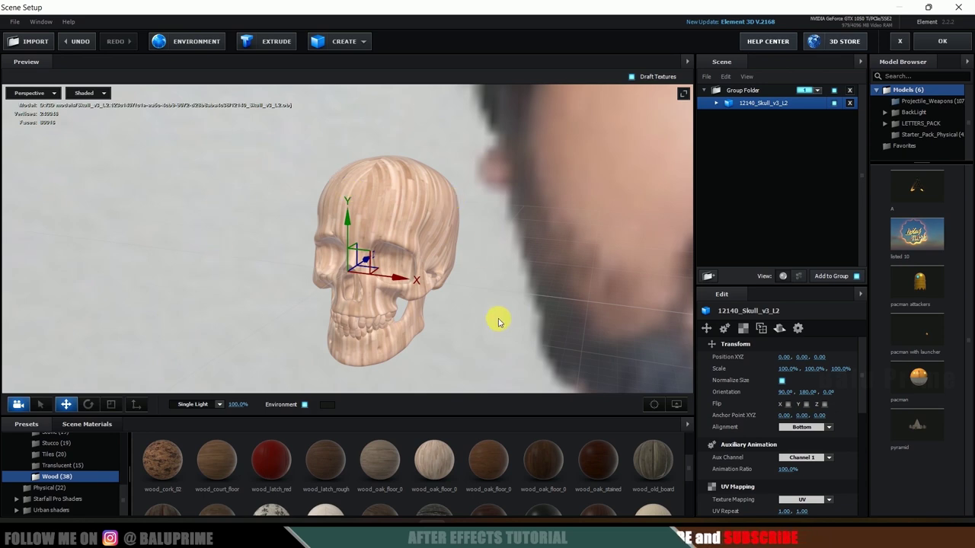
drag(512, 305, 248, 383)
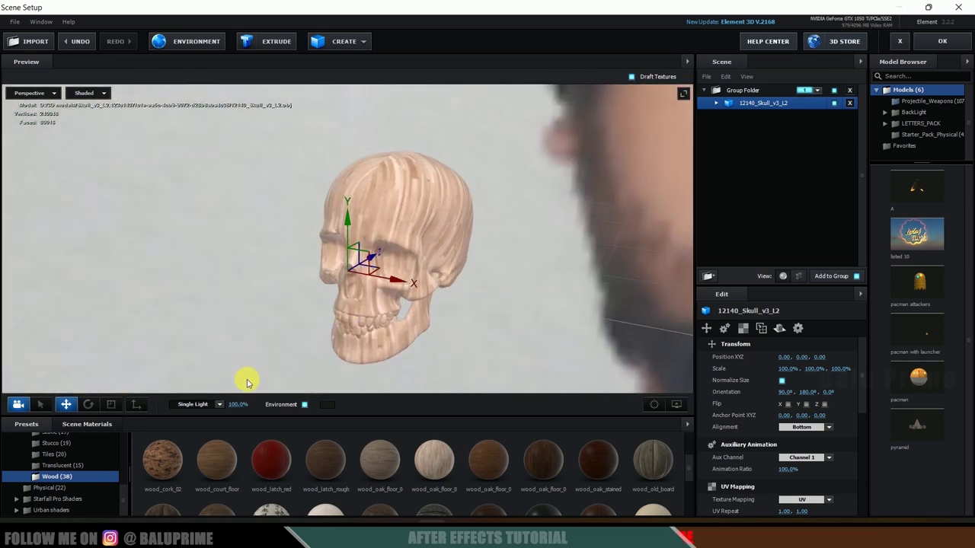
click(304, 405)
drag(288, 350, 343, 330)
Step: Set the Glossiness of the skull's wood_oak_floor_02 material to 25% and apply the scene setup
click(717, 104)
click(769, 119)
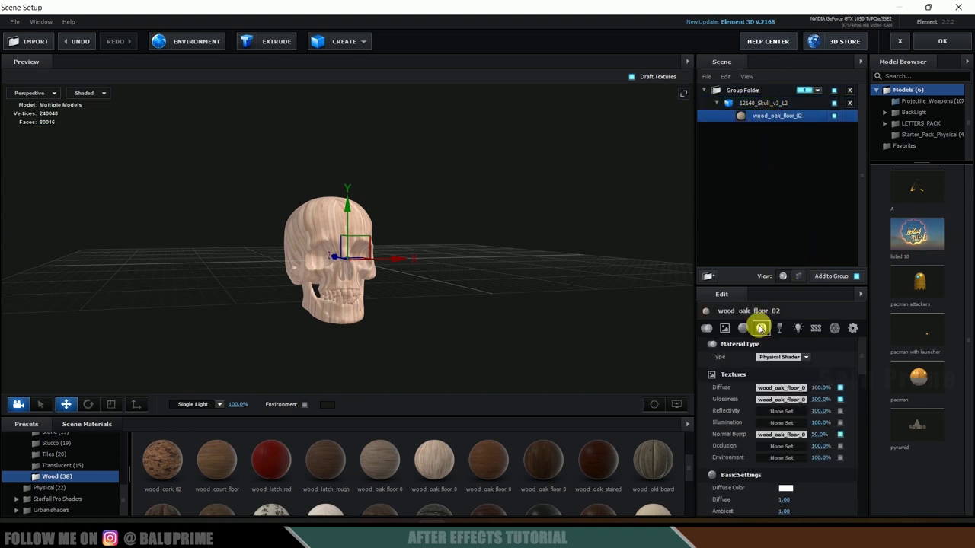
click(761, 328)
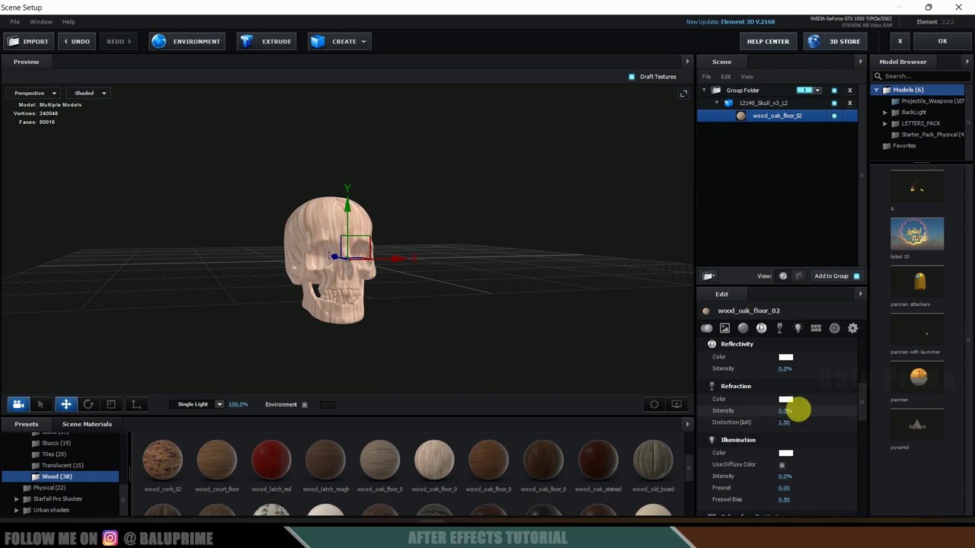
scroll(799, 404, up, 3)
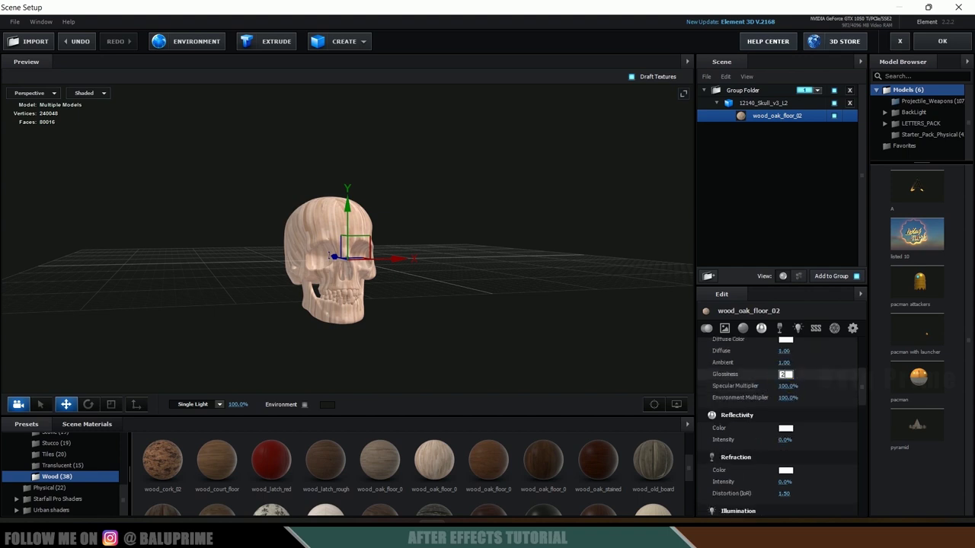
mouse_move(551, 322)
mouse_down()
mouse_move(453, 327)
mouse_move(540, 327)
mouse_up()
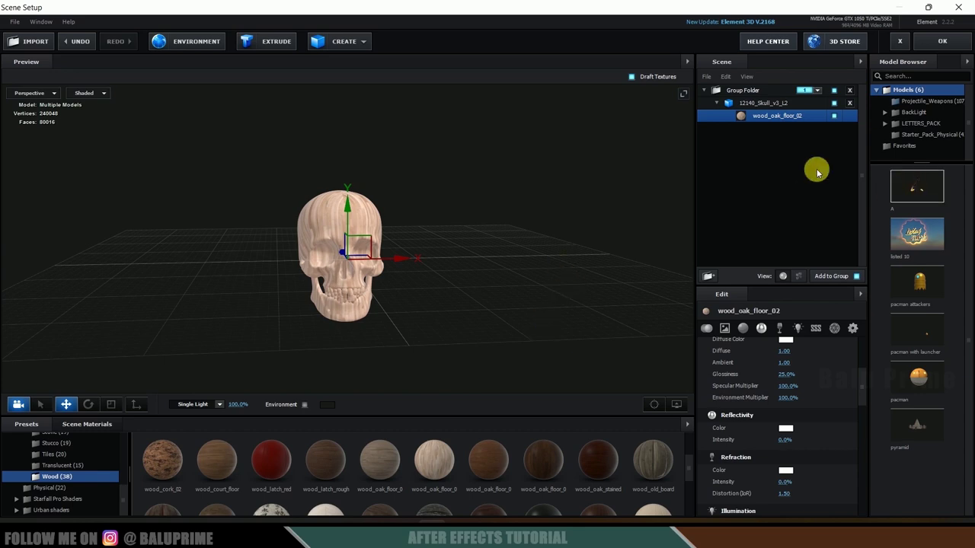
click(721, 103)
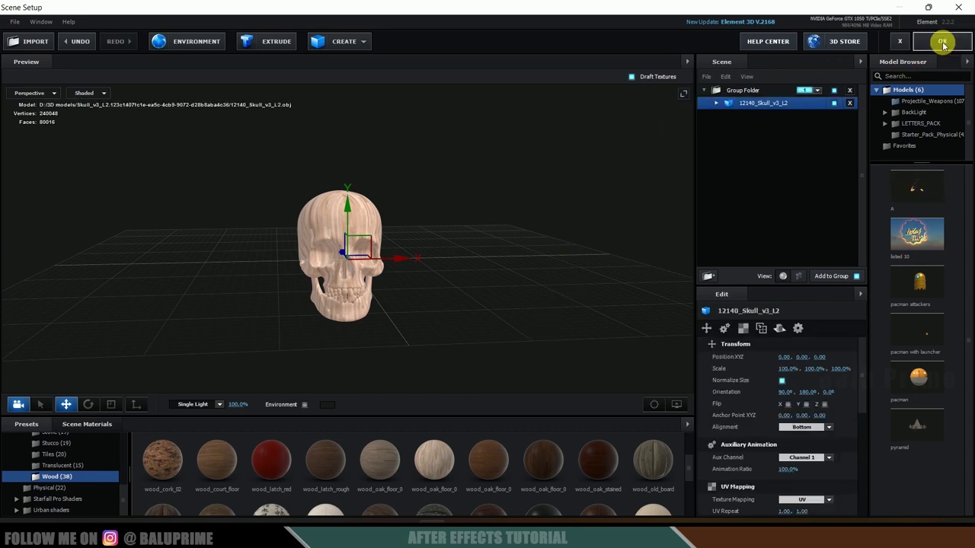
click(942, 42)
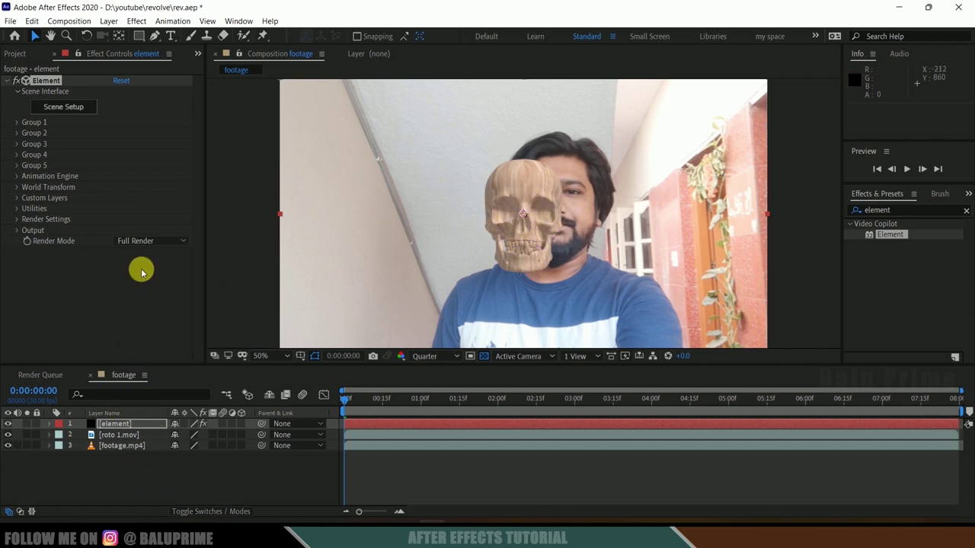
Step: Replicate Group 1 as a Ring of 10 particles with a Shape Scale of about 40.30
click(35, 129)
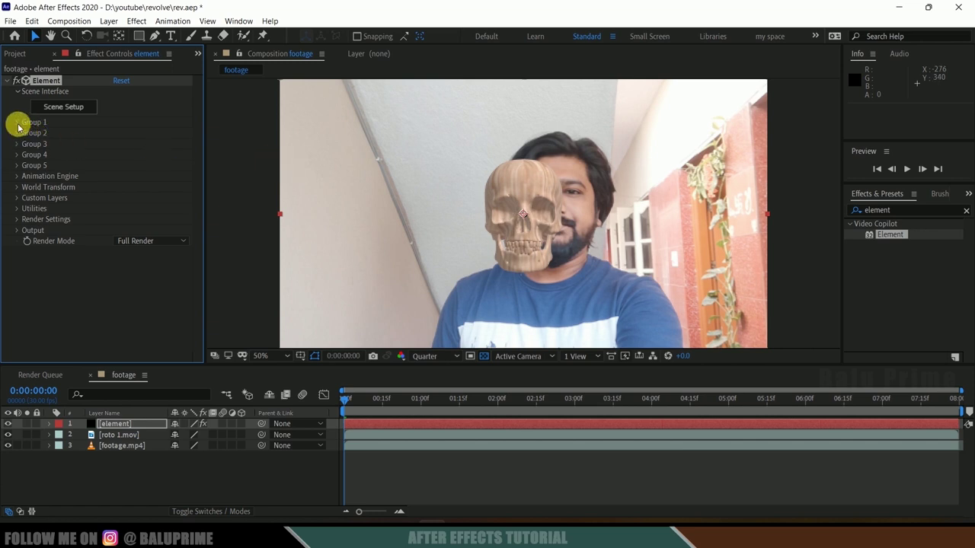
click(17, 123)
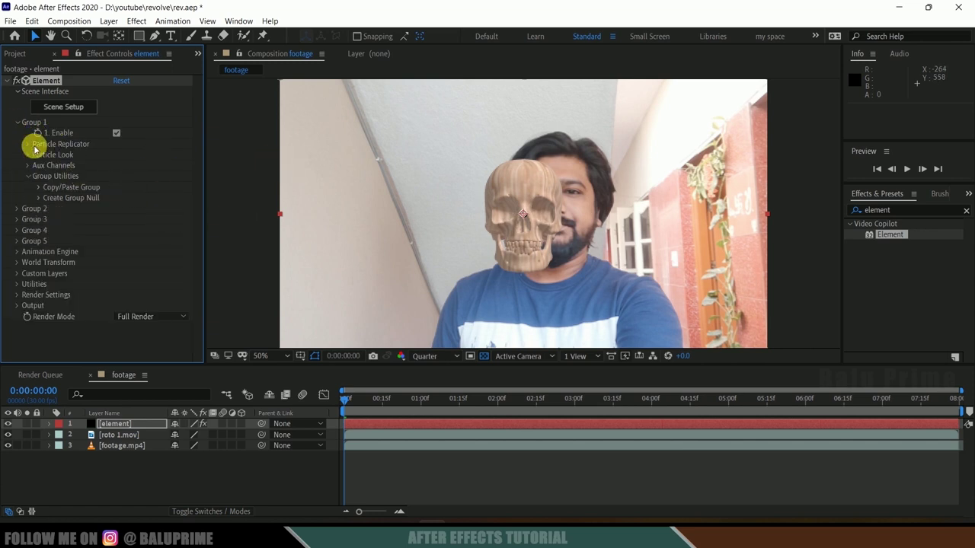
click(28, 144)
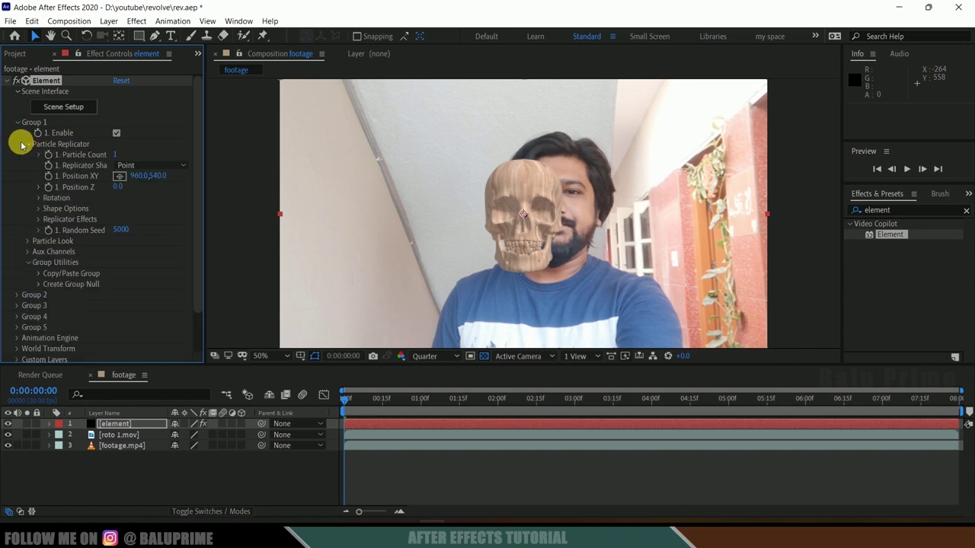
click(134, 166)
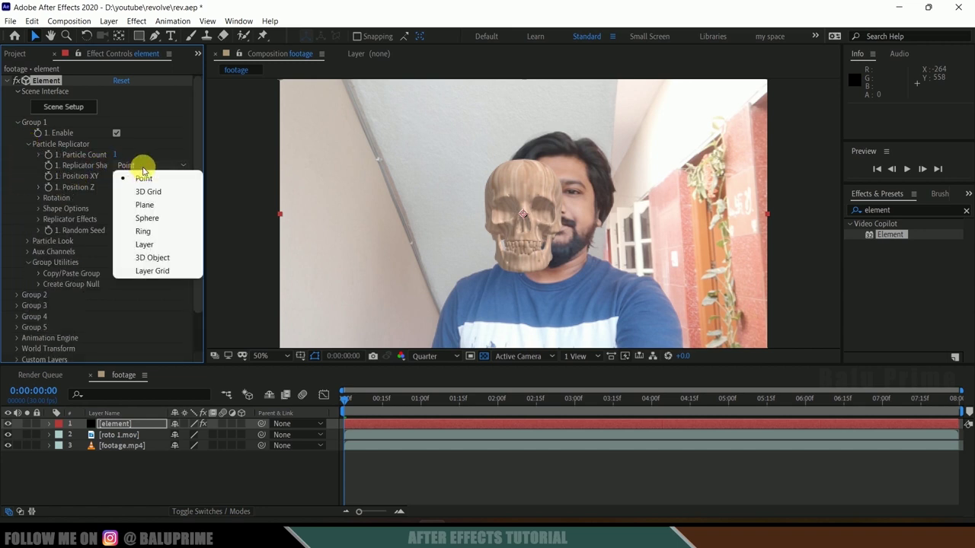
click(144, 224)
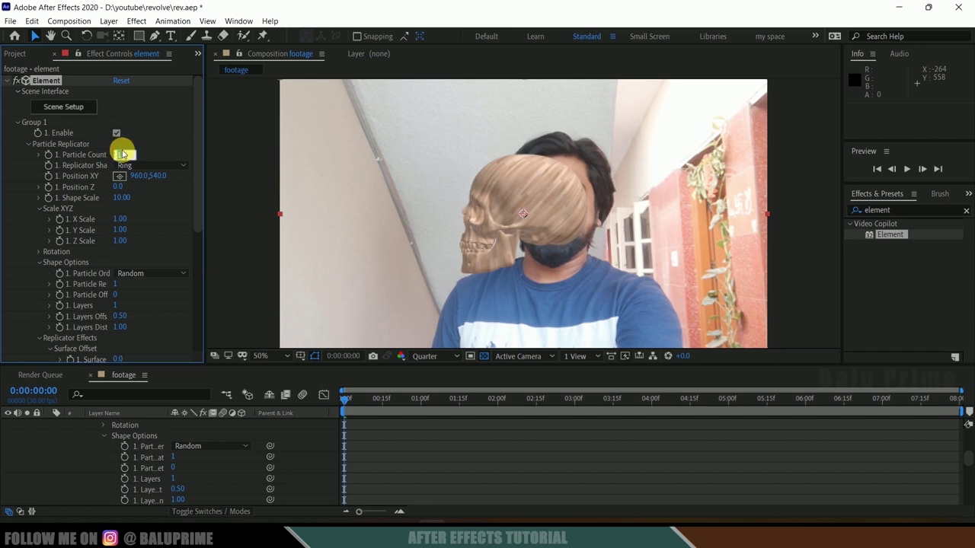
text(10)
click(122, 154)
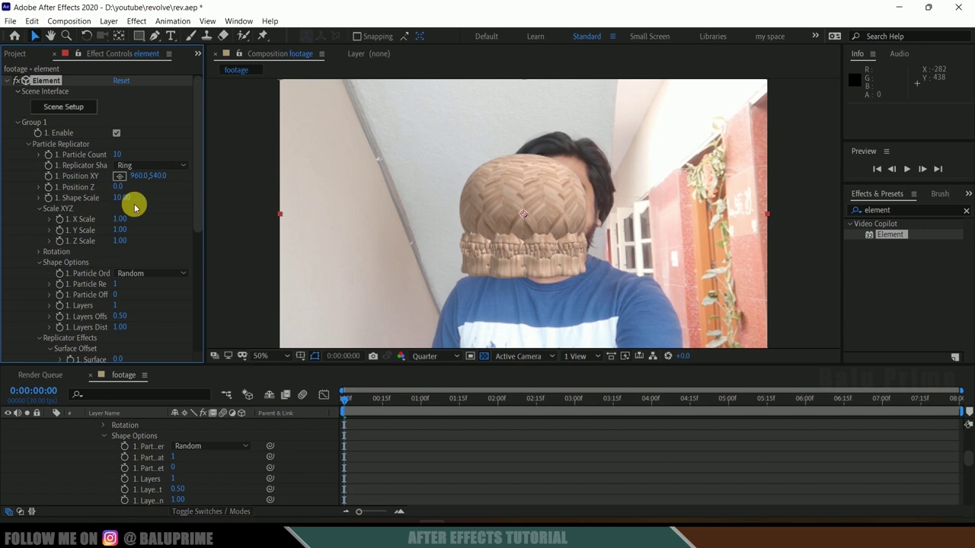
drag(137, 198, 348, 218)
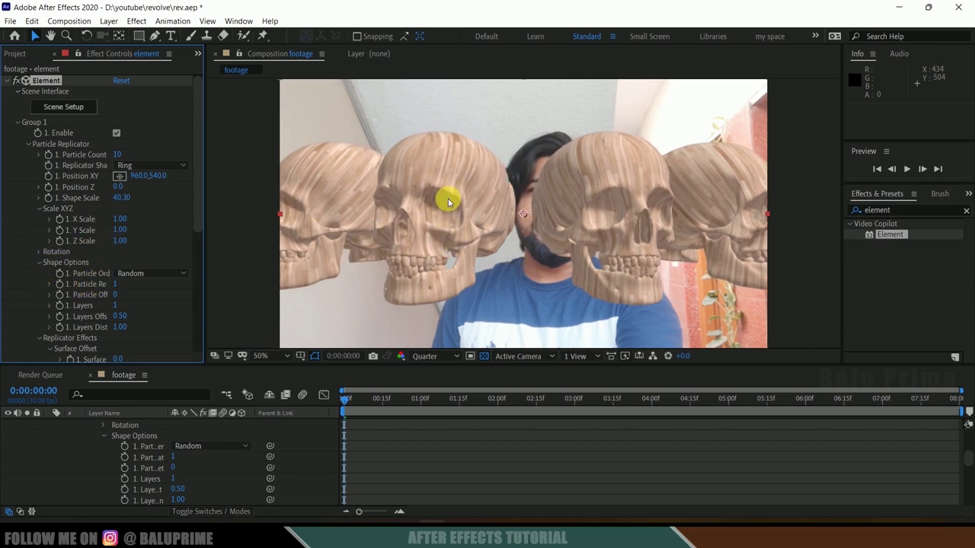
Step: Set Group 1's Particle Size to 7 in its Particle Look settings
scroll(141, 297, down, 4)
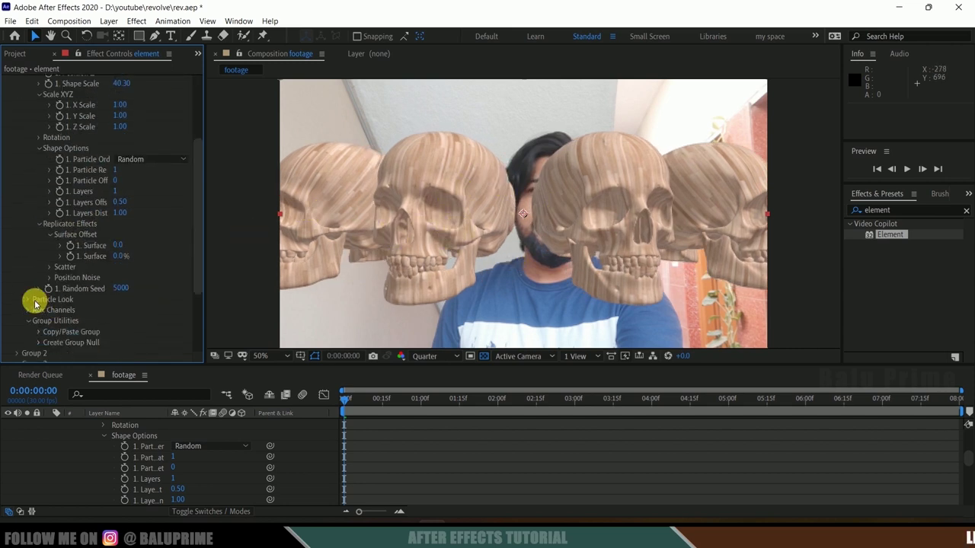
click(28, 300)
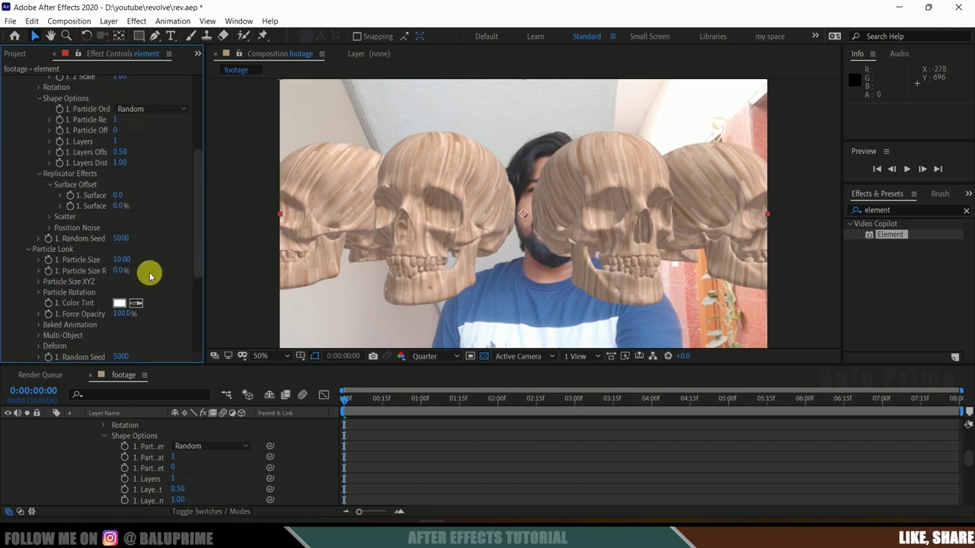
click(122, 260)
text(7)
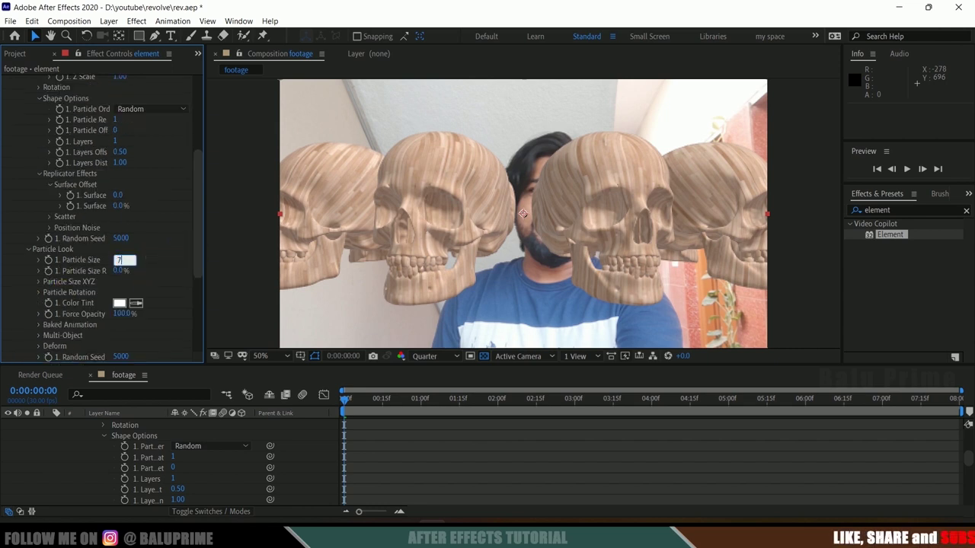
key(Return)
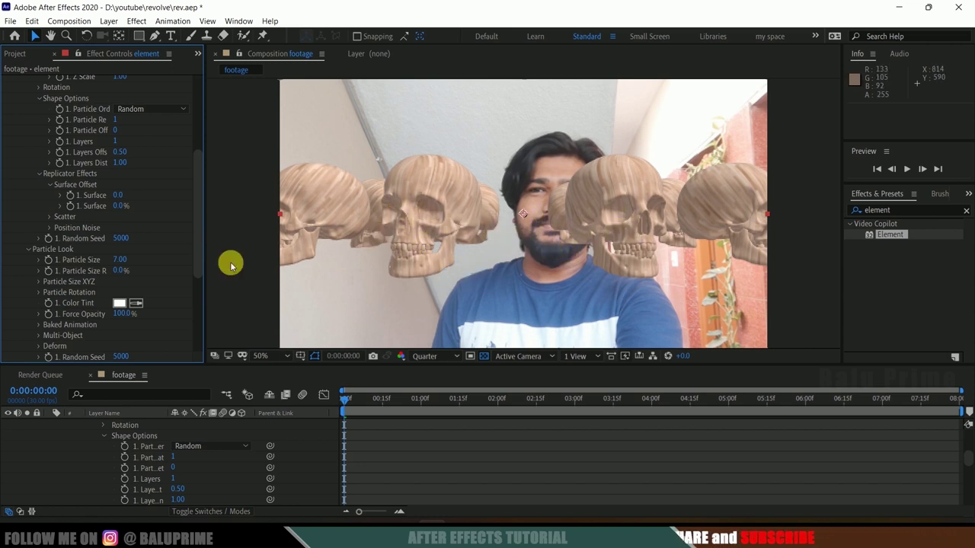
Step: Set the Z rotation of Group 1's auxiliary Channel 1 to -90° to turn the skulls around the ring
scroll(64, 286, down, 3)
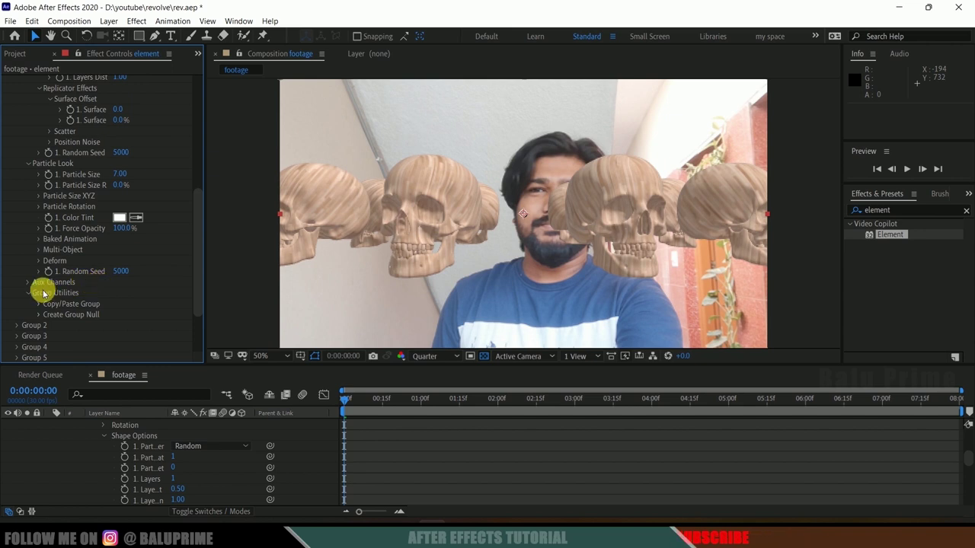
click(29, 283)
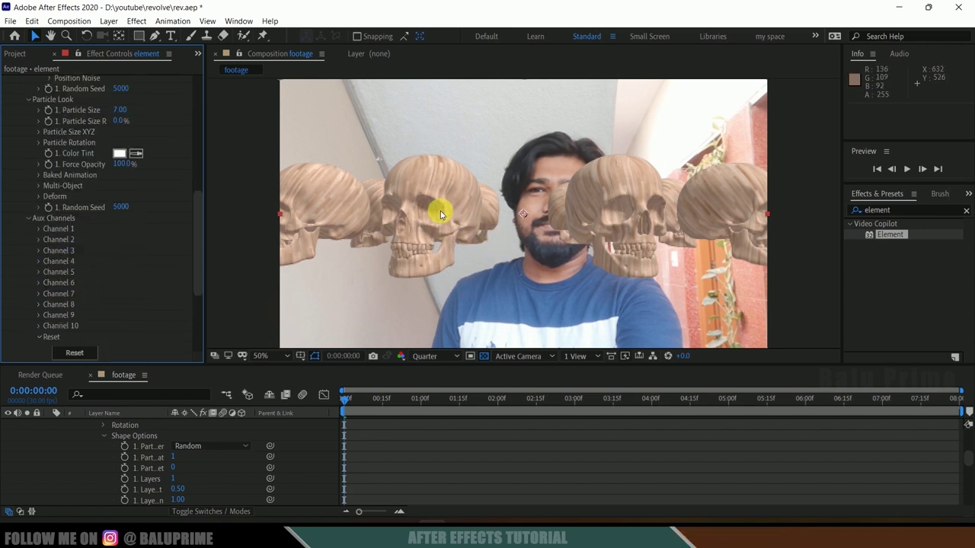
click(38, 228)
scroll(130, 251, up, 10)
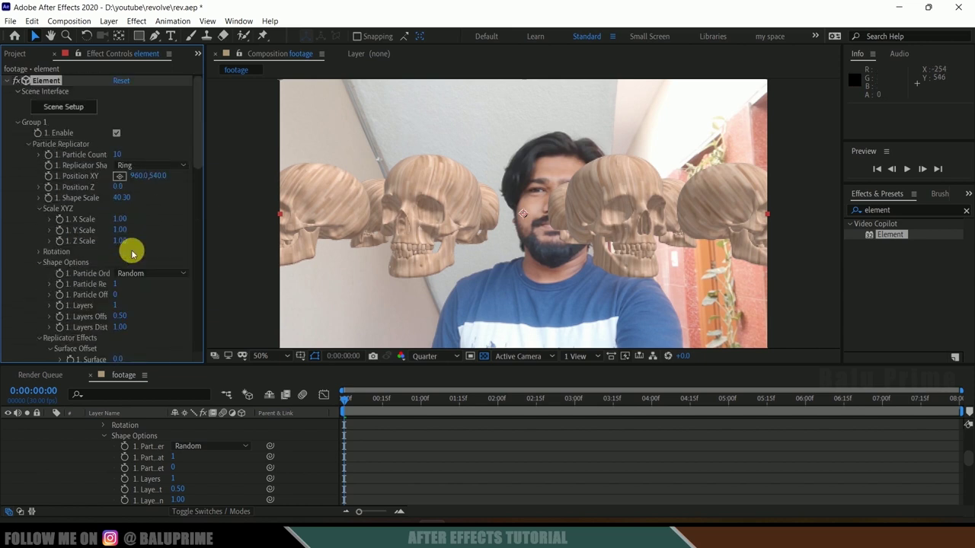
scroll(84, 233, down, 8)
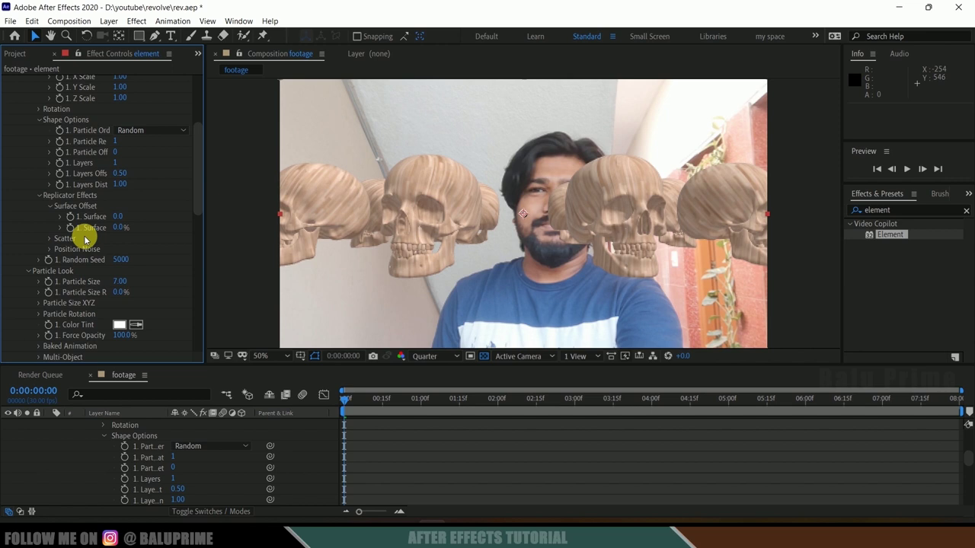
scroll(84, 242, down, 3)
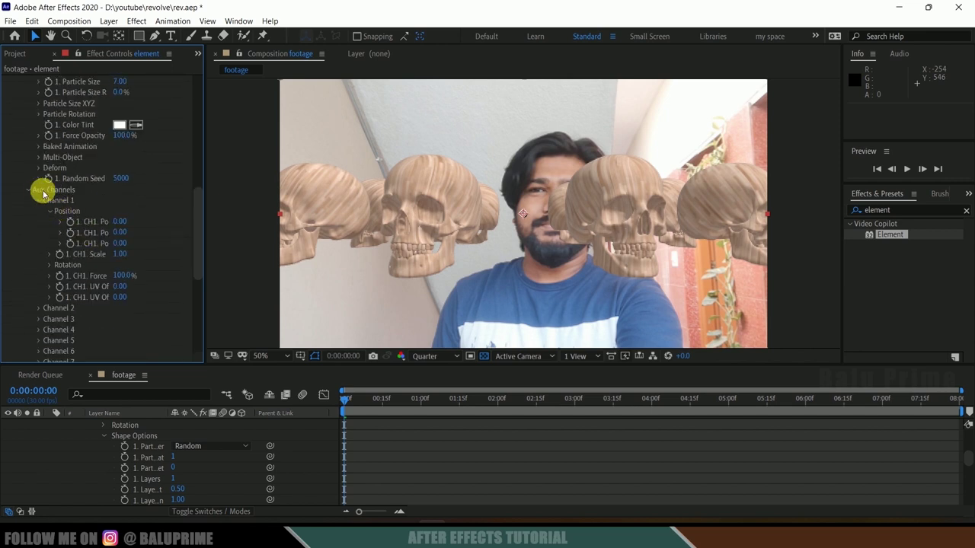
click(50, 266)
scroll(46, 274, down, 1)
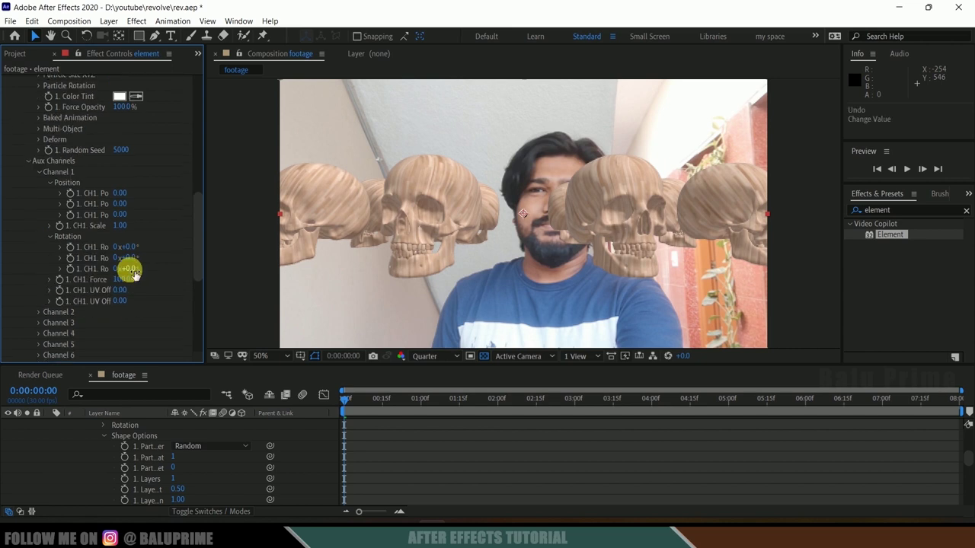
drag(145, 272, 137, 278)
text(-9)
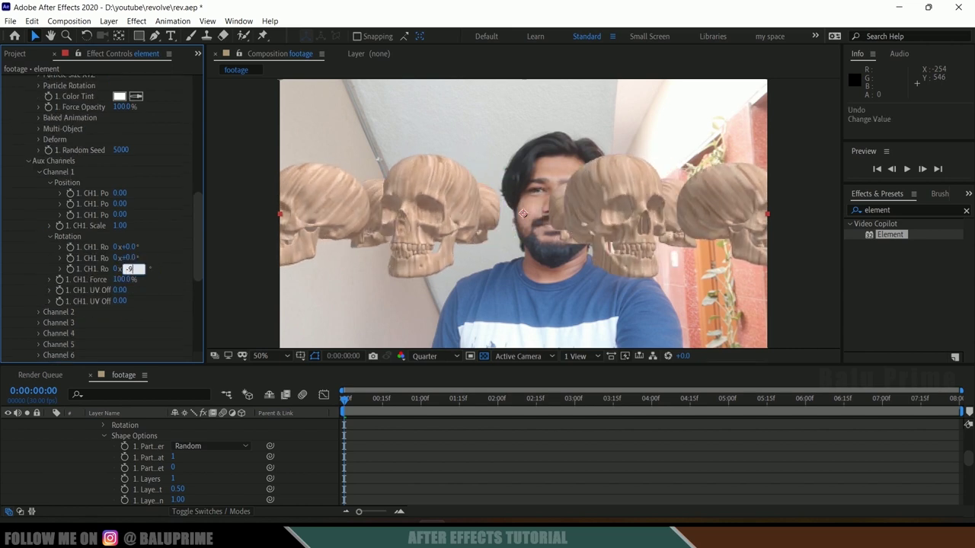
text(0)
key(Return)
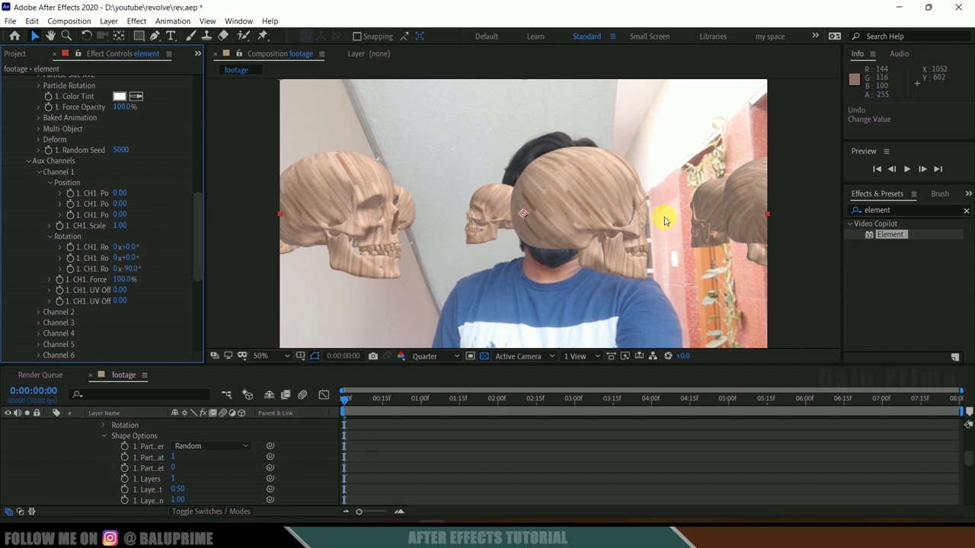
Step: Reduce the skull ring's Shape Scale to 28
scroll(157, 211, up, 15)
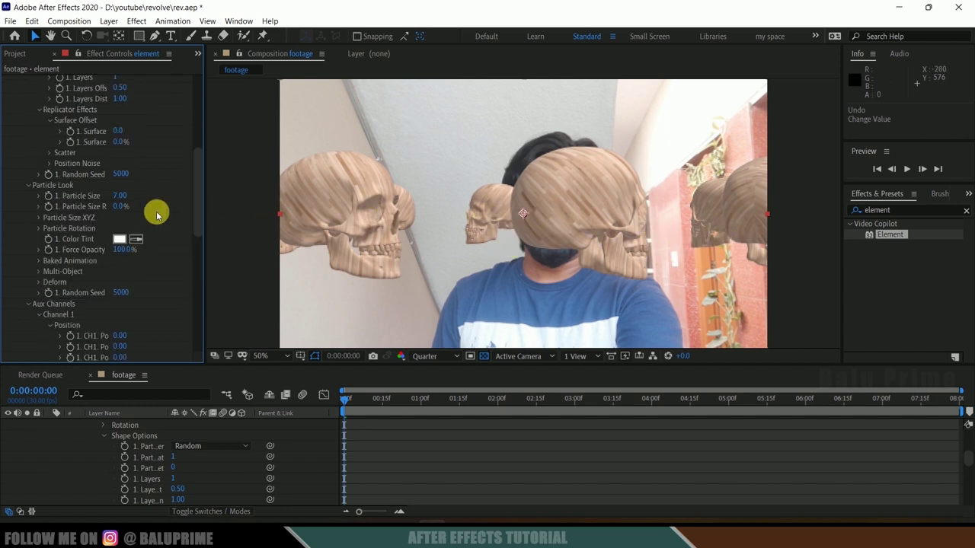
drag(120, 171, 65, 184)
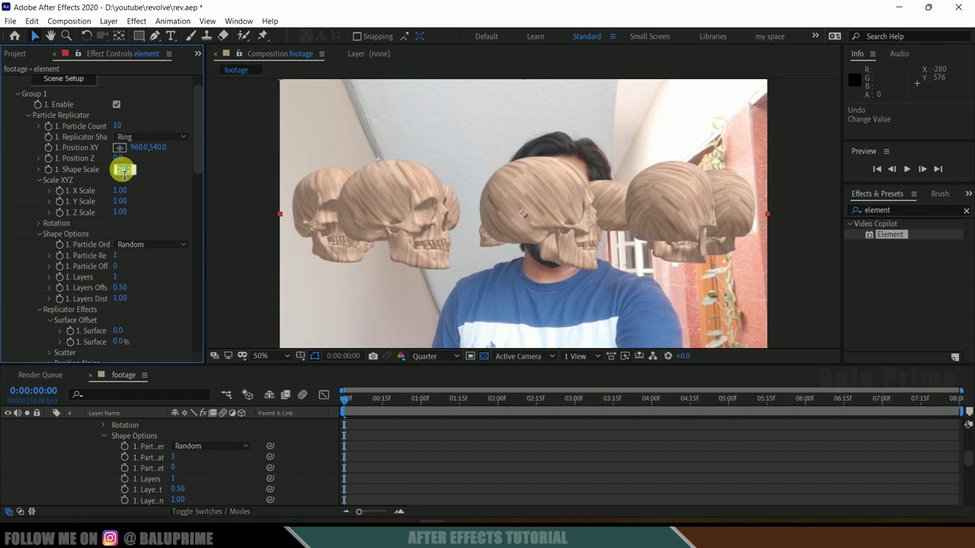
key(Return)
scroll(387, 463, up, 5)
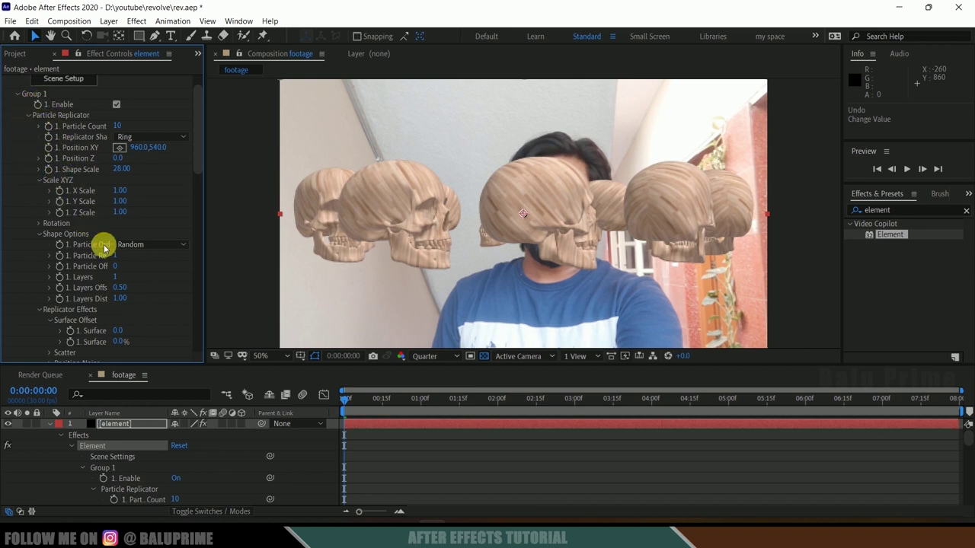
Step: Keyframe Group 1's replicator Y Rotation at 0:00:00:00, and move the playhead to the last frame, 0:00:07:29
scroll(96, 279, down, 5)
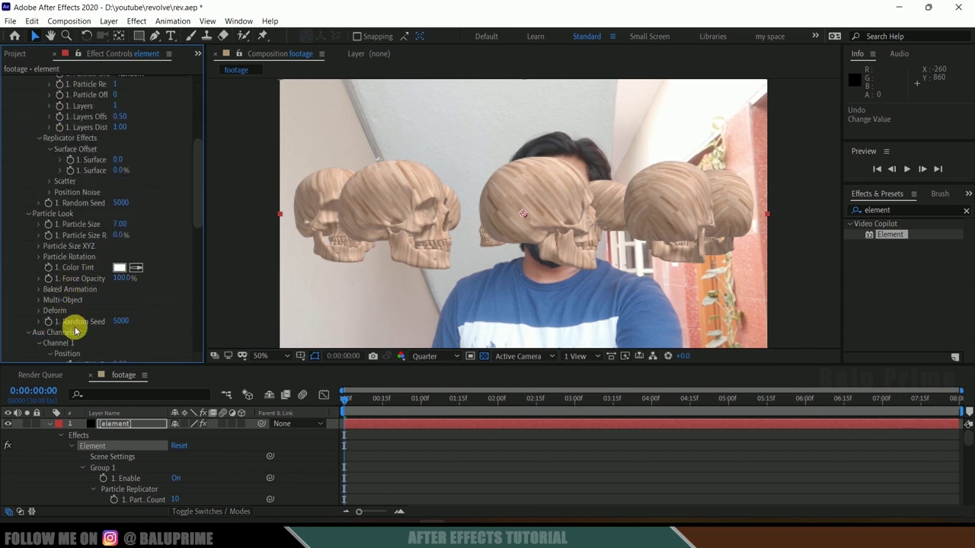
scroll(57, 335, down, 2)
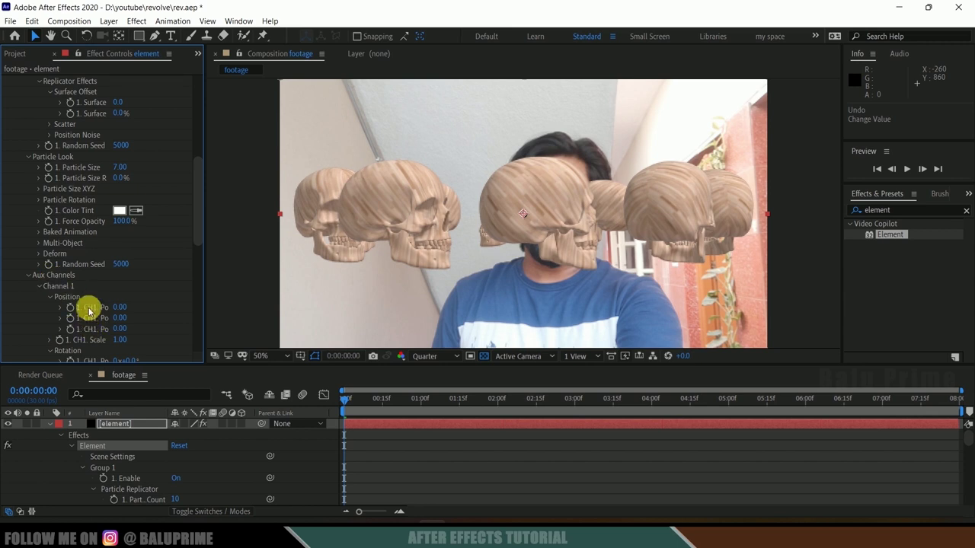
scroll(126, 272, up, 8)
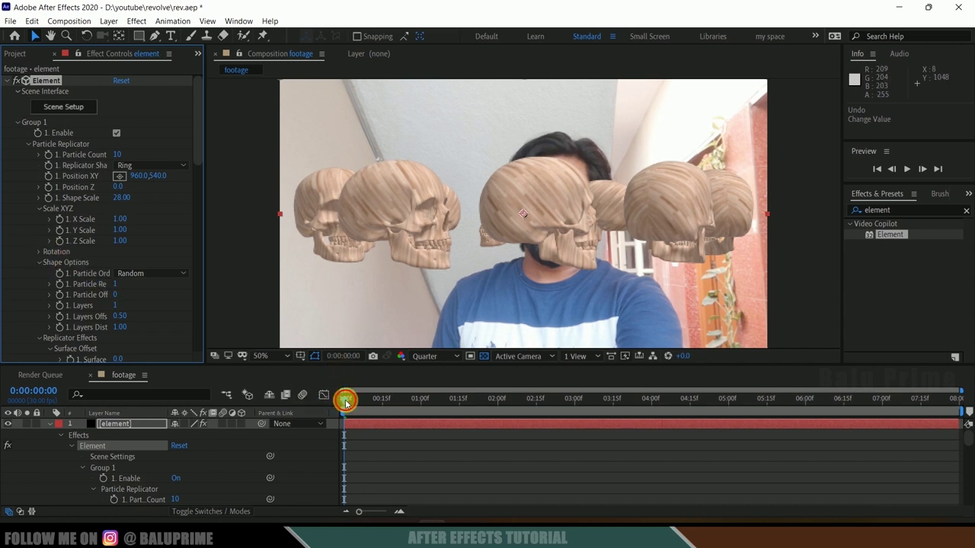
click(39, 253)
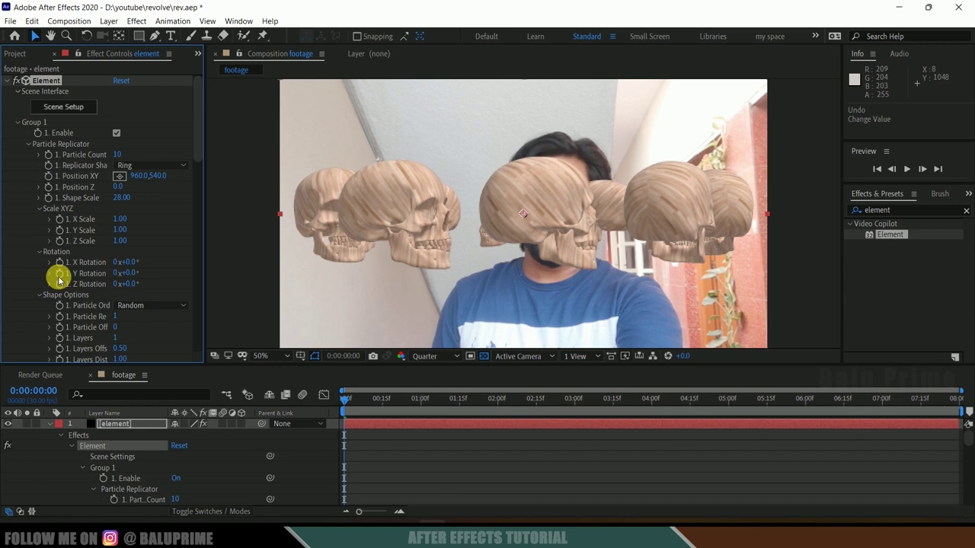
mouse_move(342, 401)
mouse_down()
mouse_move(359, 403)
mouse_move(344, 400)
mouse_up()
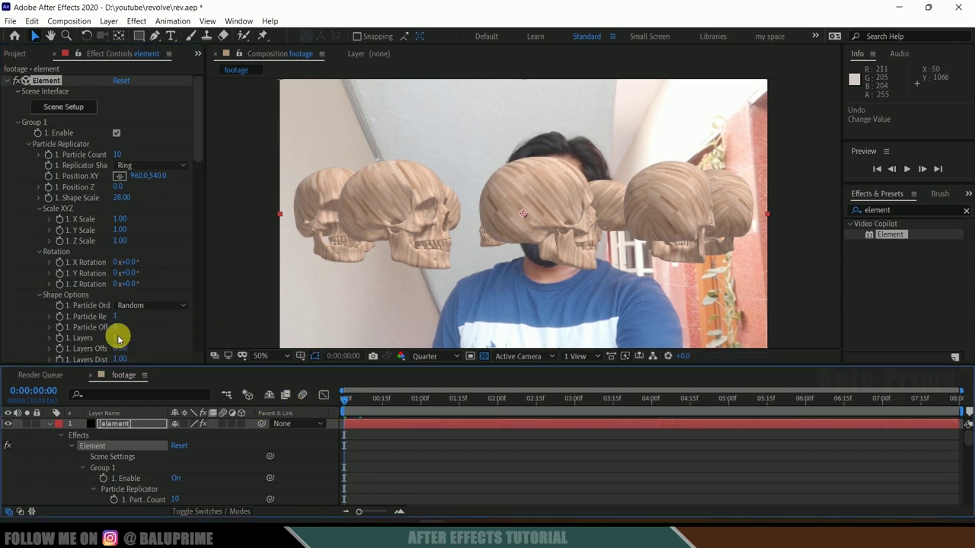
click(69, 278)
drag(352, 404, 961, 407)
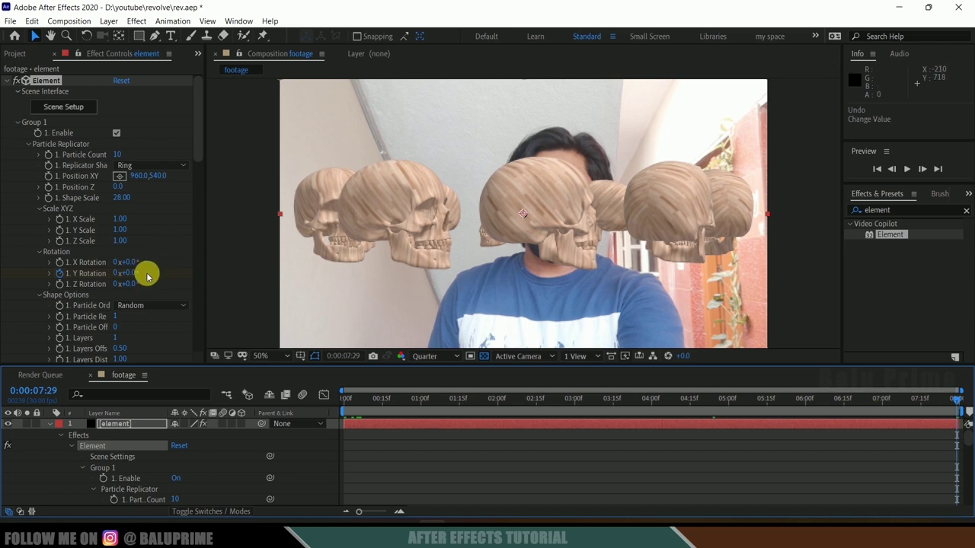
Step: Set Group 1's Y Rotation to -2 revolutions at the last frame and preview the revolving skulls
click(116, 274)
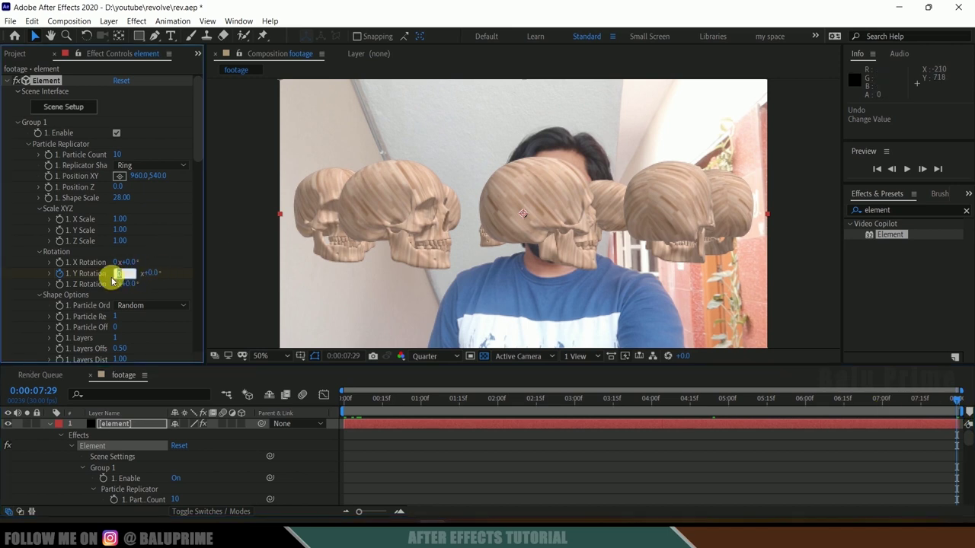
key(Return)
key(space)
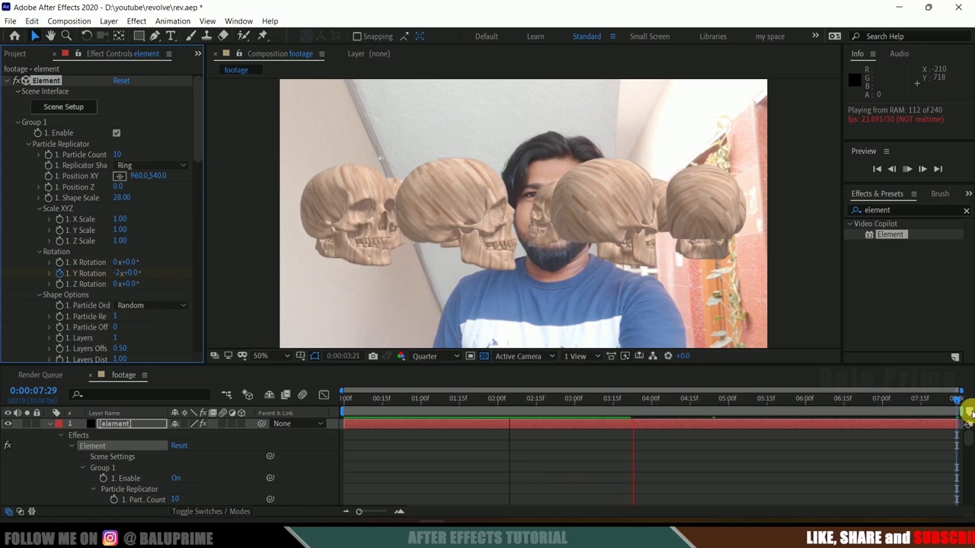
click(405, 167)
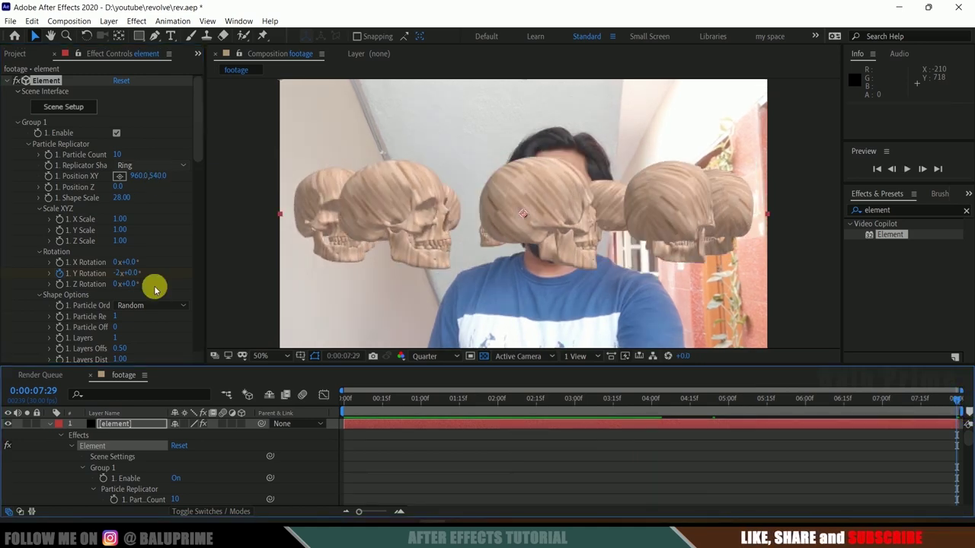
Step: Set Group 1's Y Rotation at the last frame to -1 revolution and play back the slower spin
click(119, 272)
key(BackSpace)
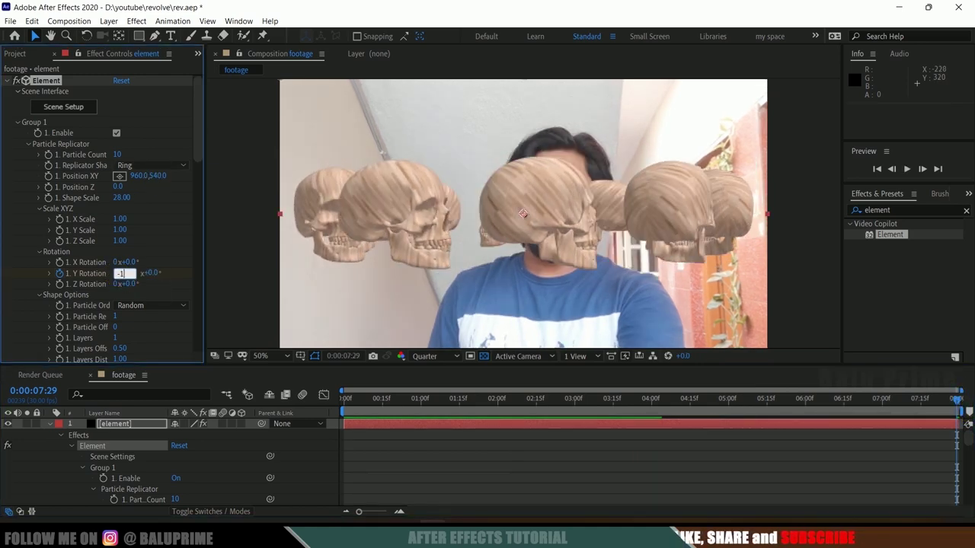
click(119, 275)
key(space)
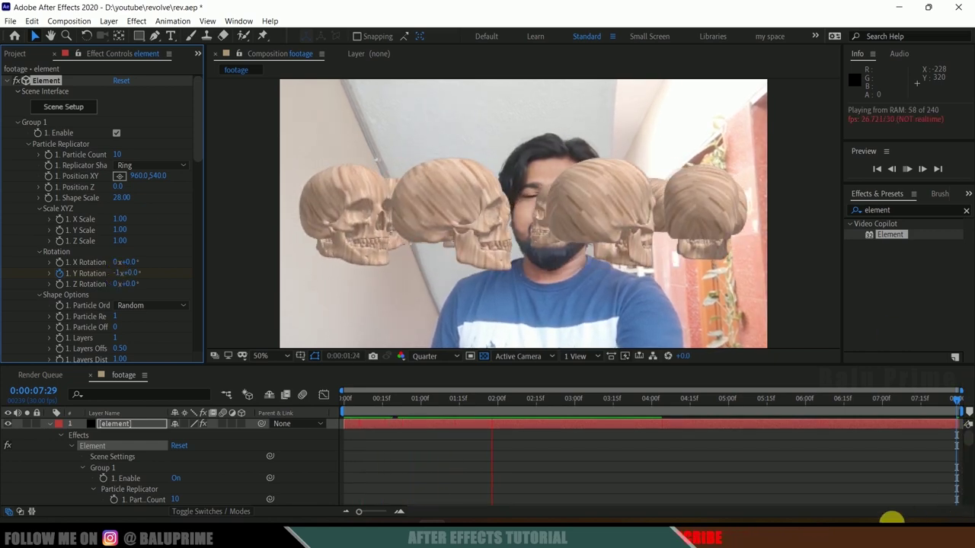
key(space)
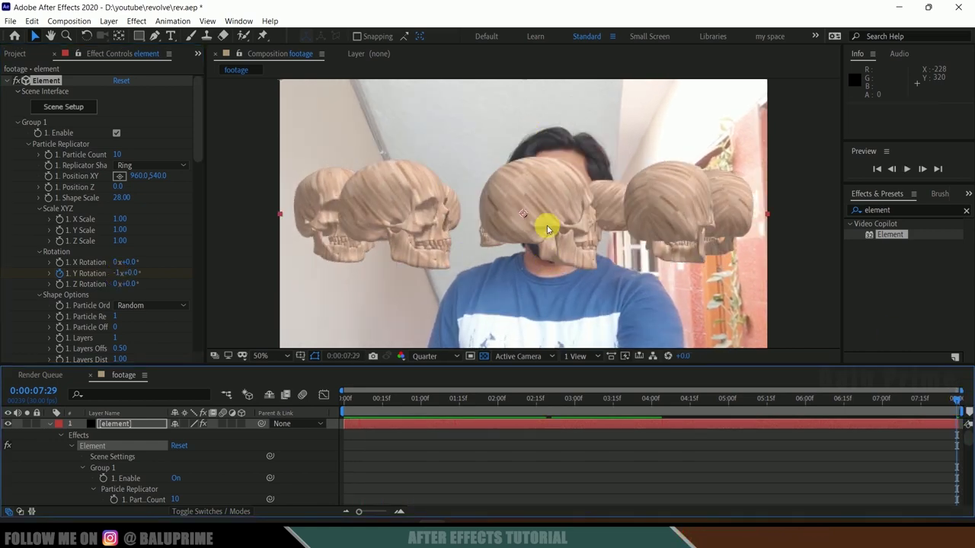
Step: Tilt the skull ring by setting Group 1's X Rotation to 14° and preview the animation from the first frame
drag(133, 262, 137, 263)
click(348, 403)
key(space)
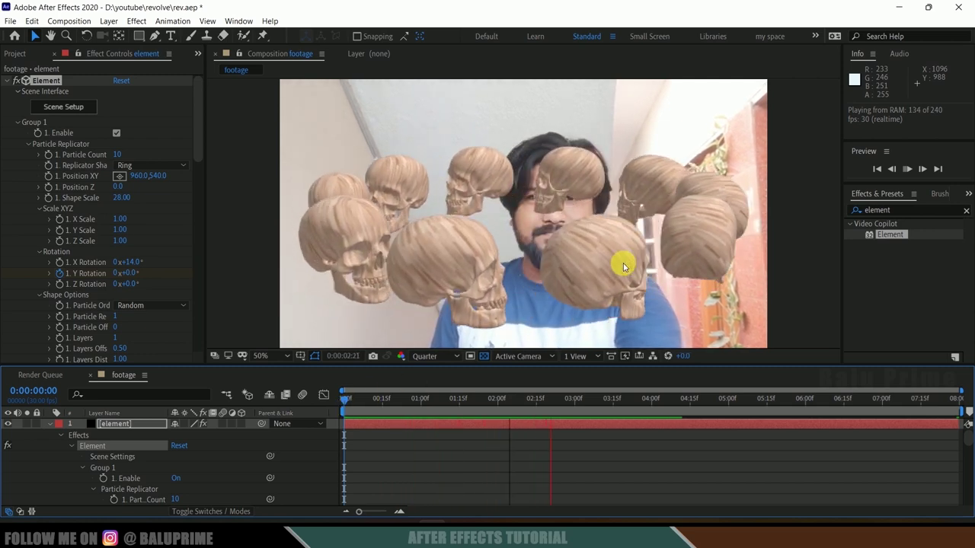
key(space)
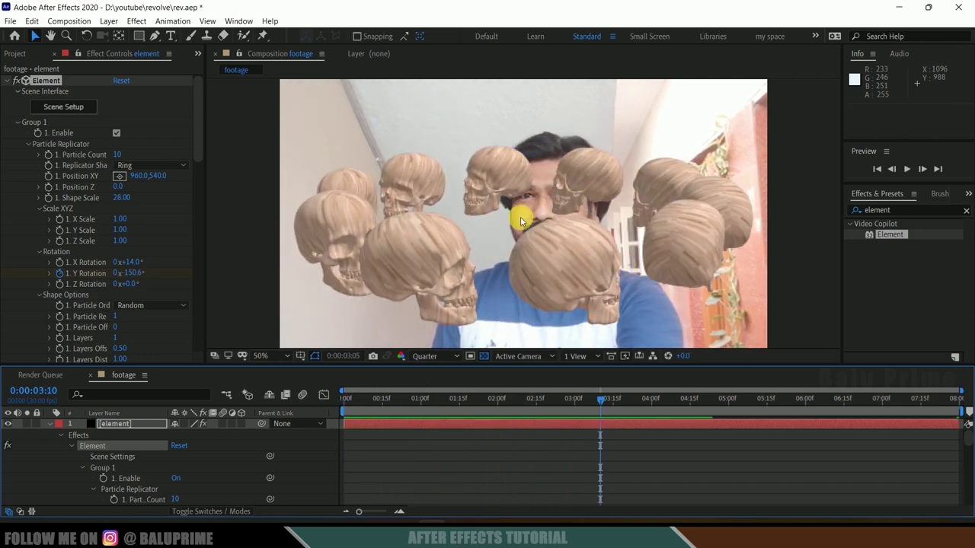
key(space)
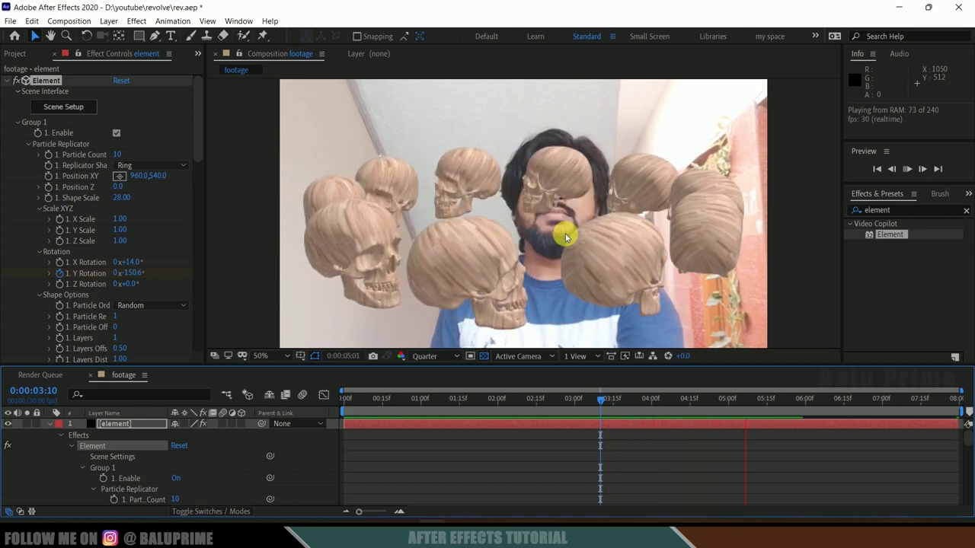
key(space)
click(360, 399)
drag(350, 402, 327, 405)
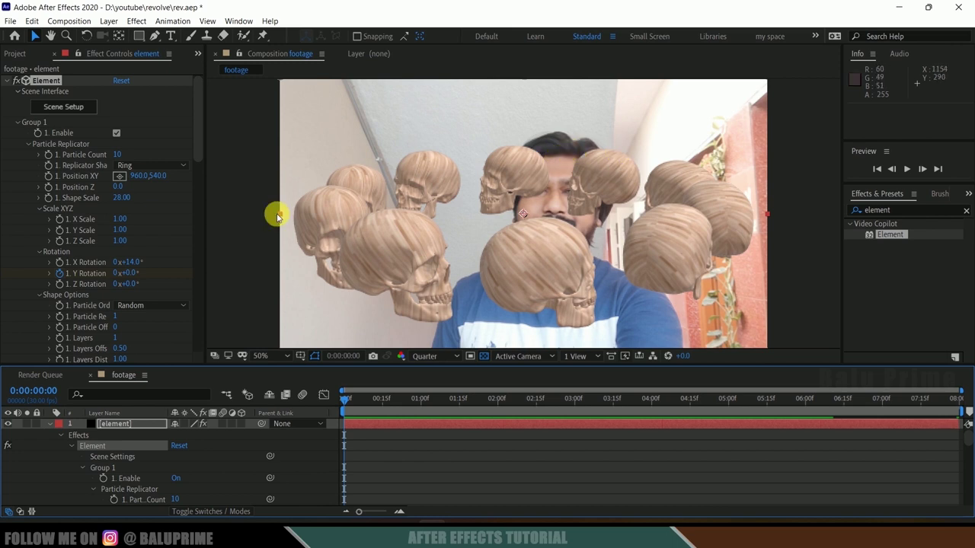
Step: Hide the element layer, collapse its properties and select the roto 1.mov layer
click(8, 425)
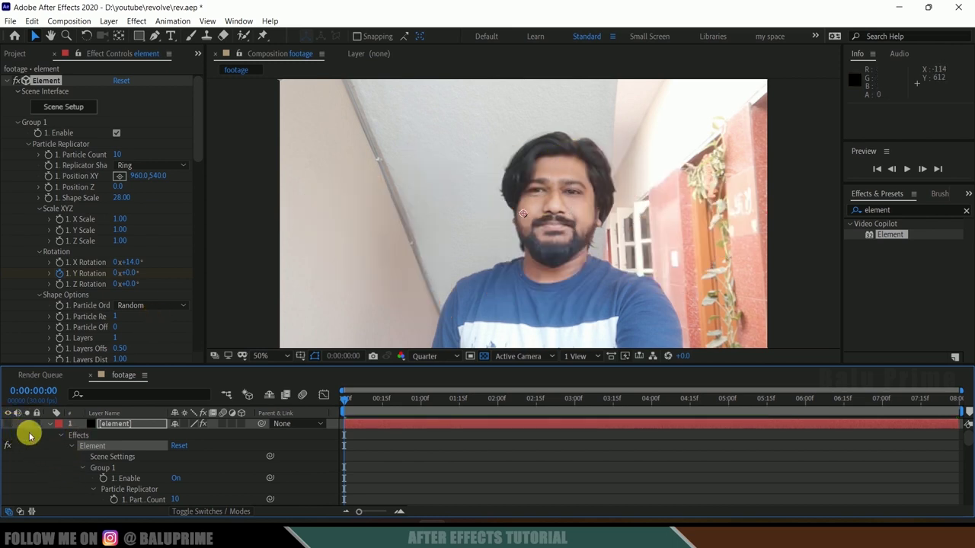
click(50, 424)
click(120, 435)
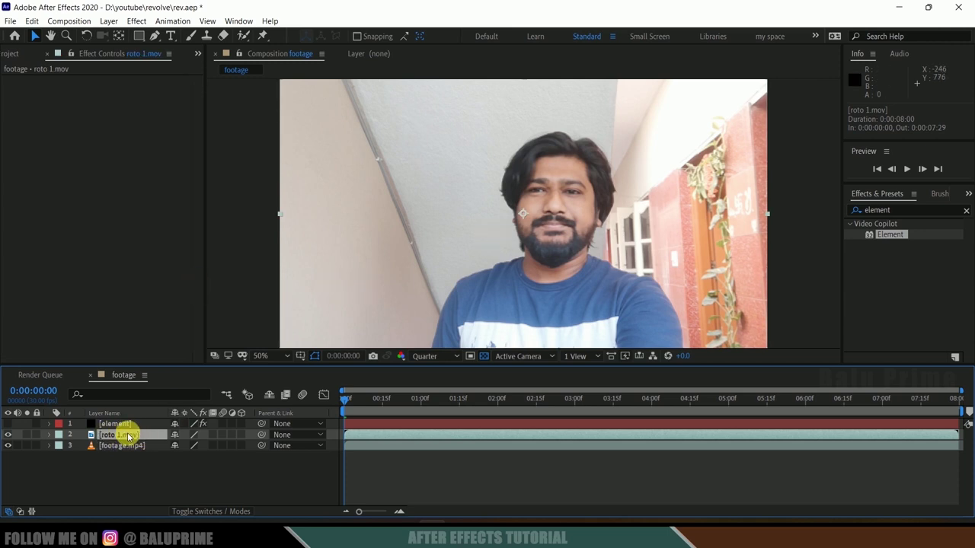
Step: Show the Tracker and start Track Motion on roto 1.mov at the first frame
click(242, 21)
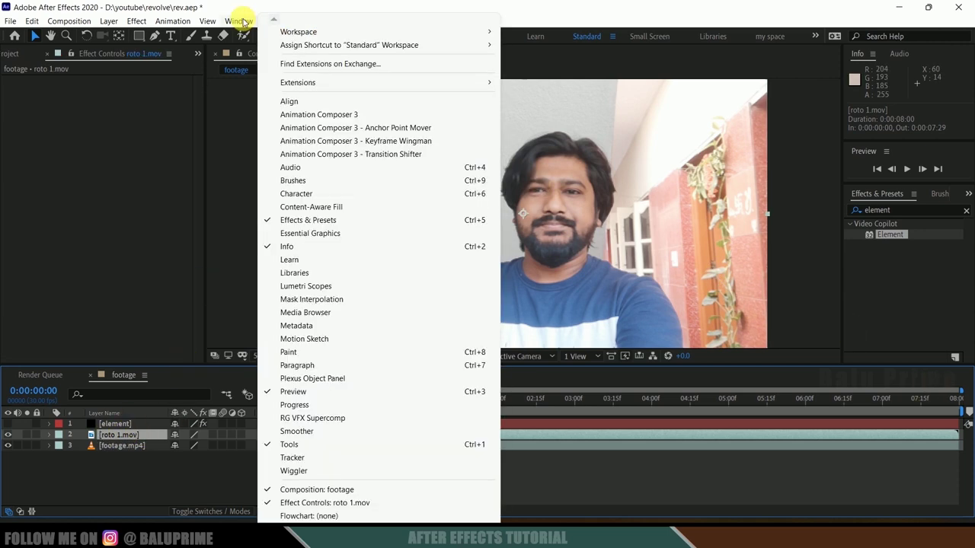
click(301, 458)
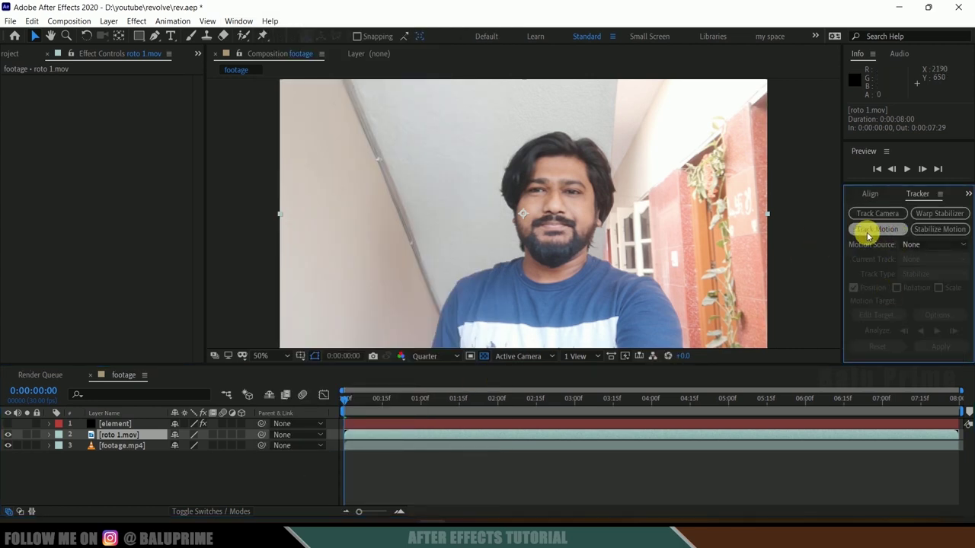
click(346, 404)
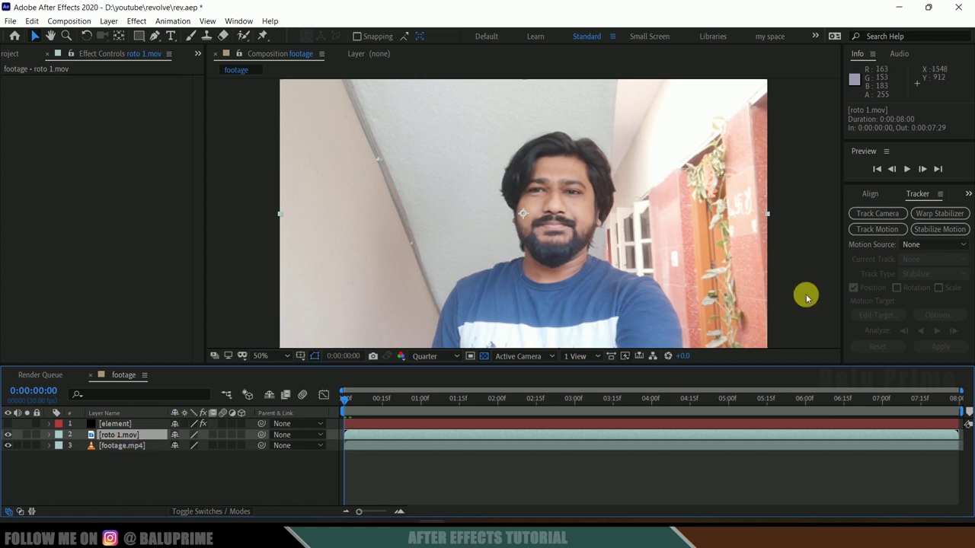
click(875, 229)
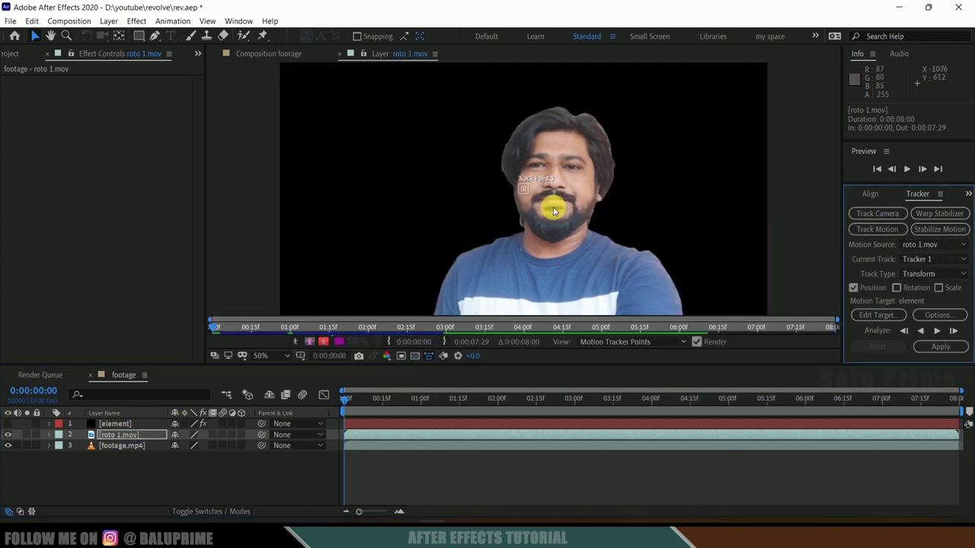
Step: Enlarge the face in the roto 1.mov layer view and raise its preview resolution
scroll(553, 207, up, 4)
click(564, 179)
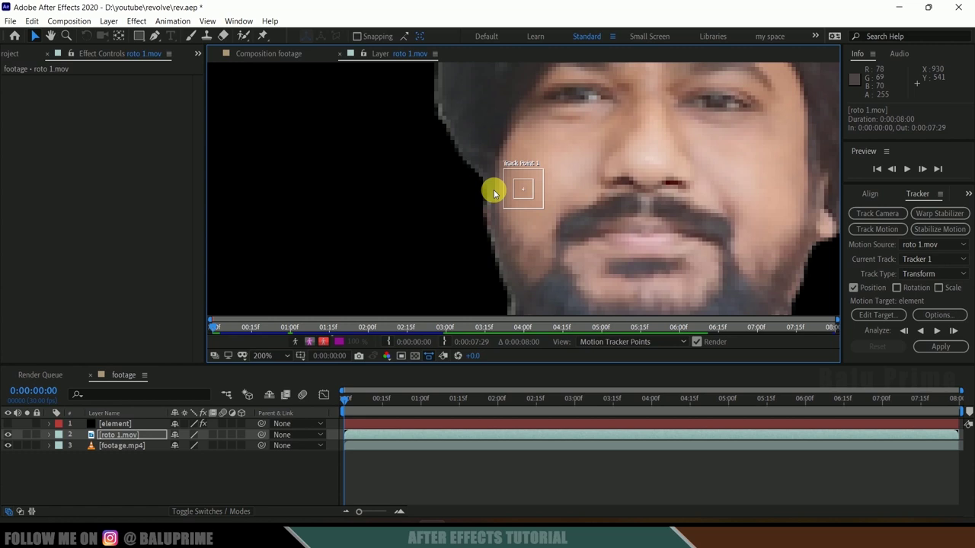
click(206, 22)
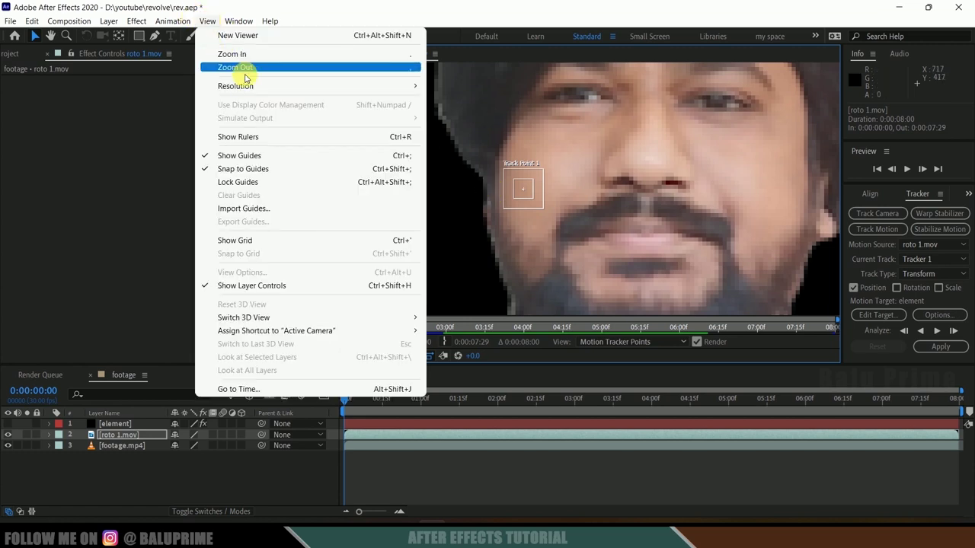
mouse_move(251, 85)
click(473, 89)
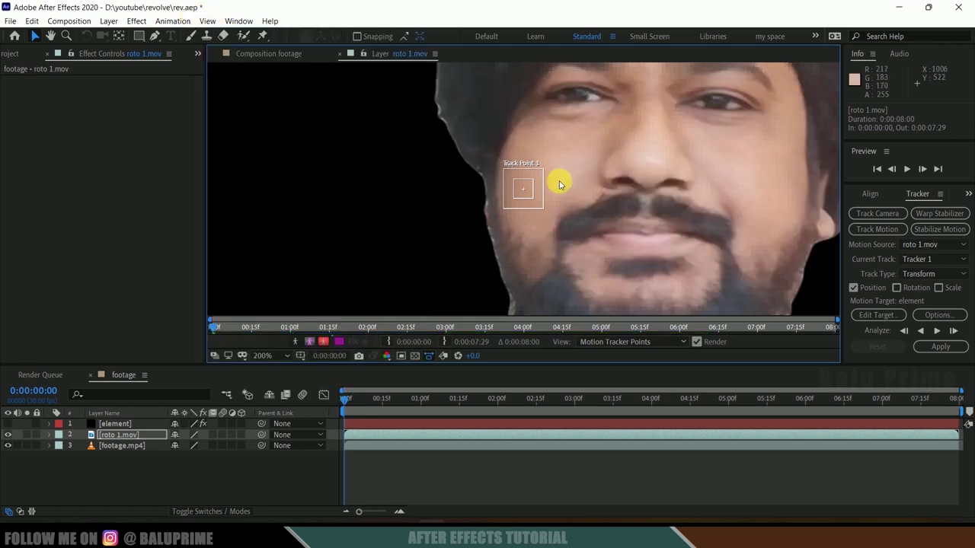
Step: Place Track Point 1 on the inner corner of the eye on the image's left side
click(523, 207)
drag(562, 196, 610, 127)
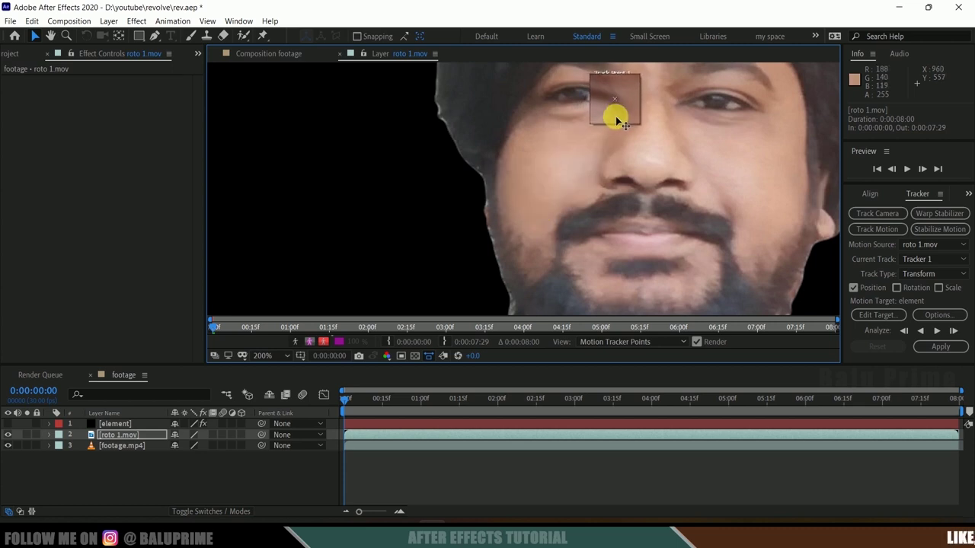
drag(615, 118, 617, 117)
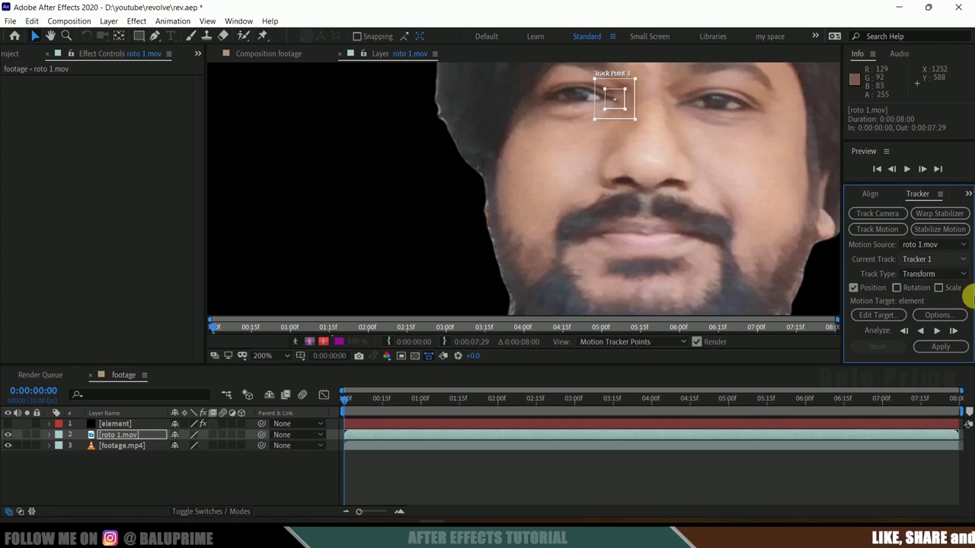
Step: Enable rotation tracking and place Track Point 2 on the inner corner of the other eye
click(897, 287)
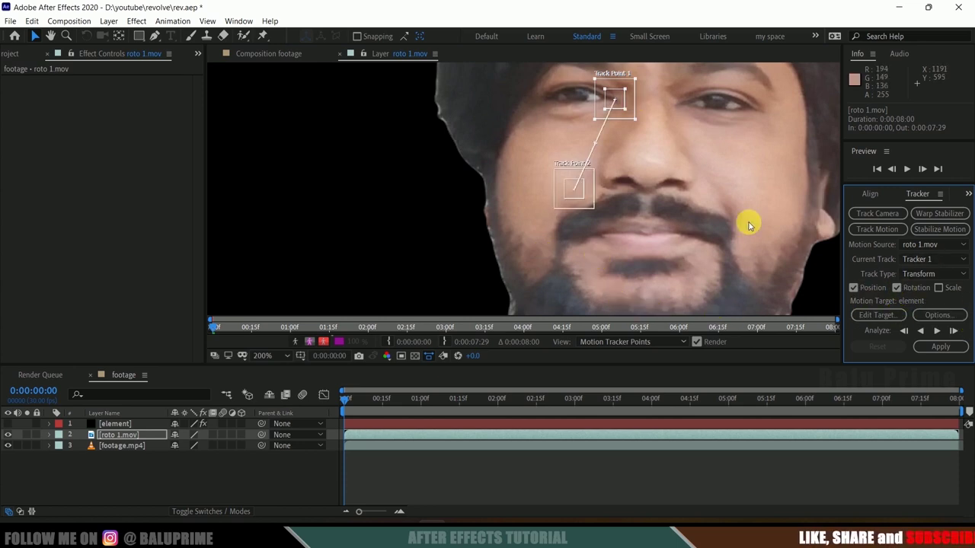
click(653, 190)
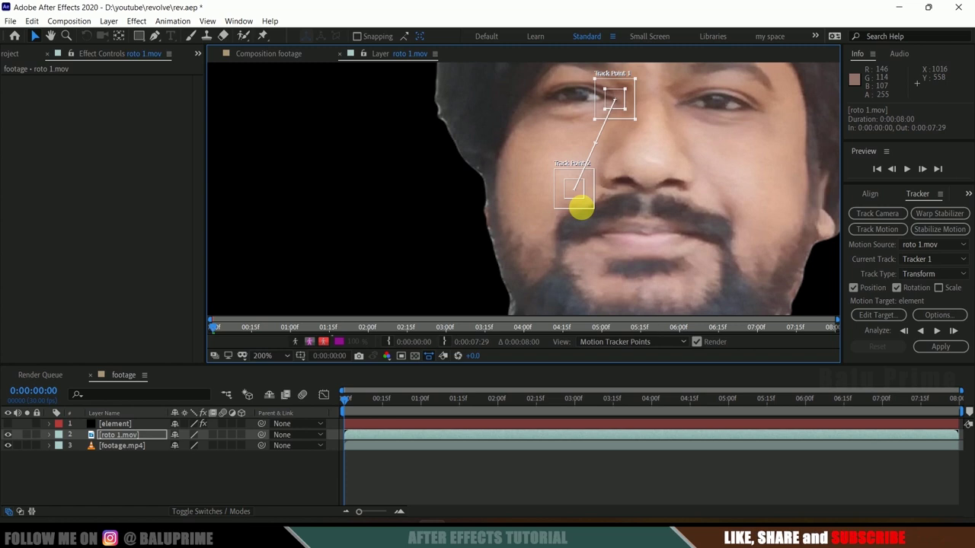
drag(582, 203, 690, 124)
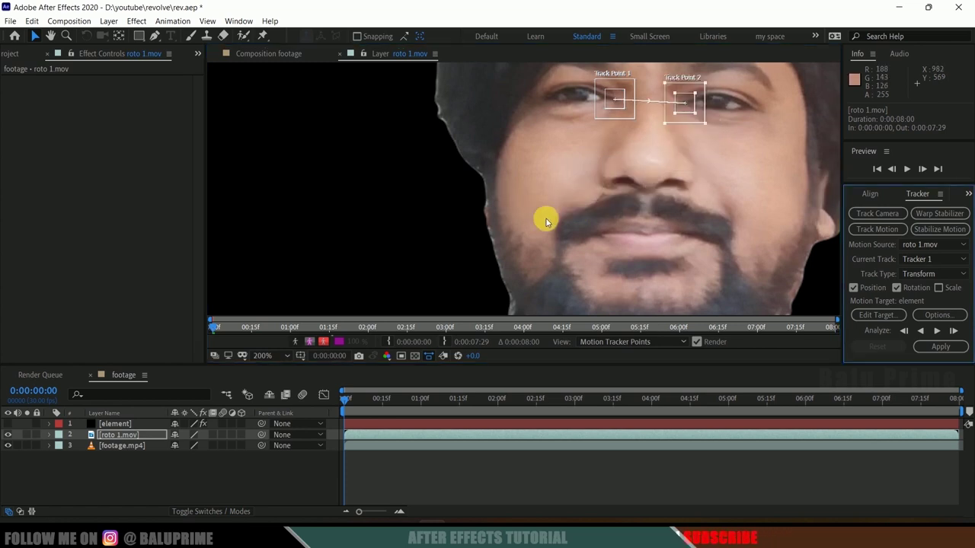
Step: Analyze both track points forward through the clip and correct Track Point 2 onto the inner eye corner at 0:00:07:29
scroll(545, 221, down, 2)
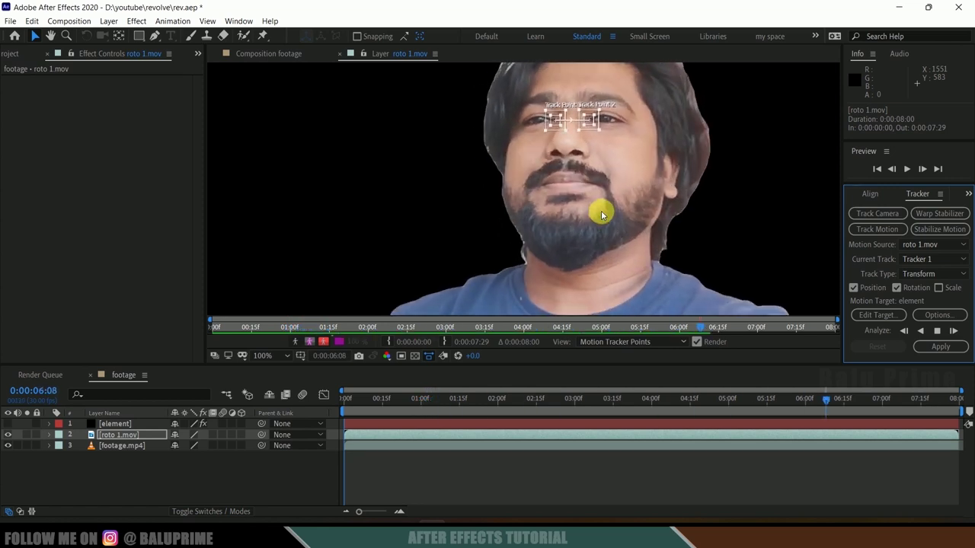
drag(952, 404, 893, 411)
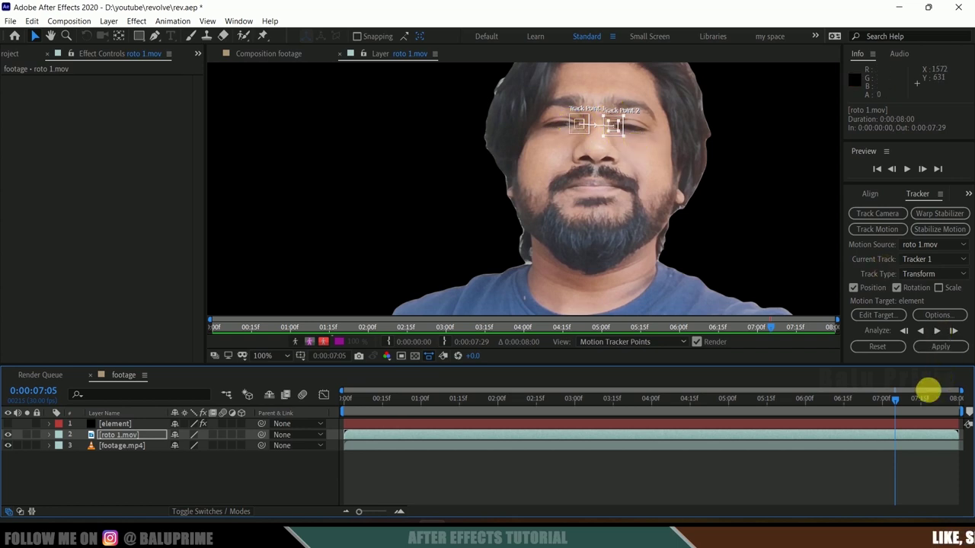
drag(916, 400, 962, 406)
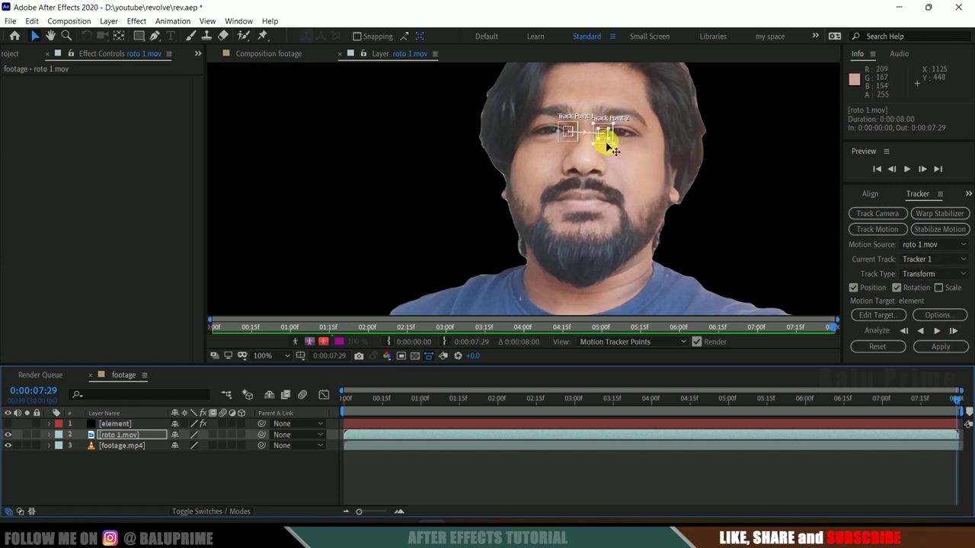
drag(605, 142, 605, 144)
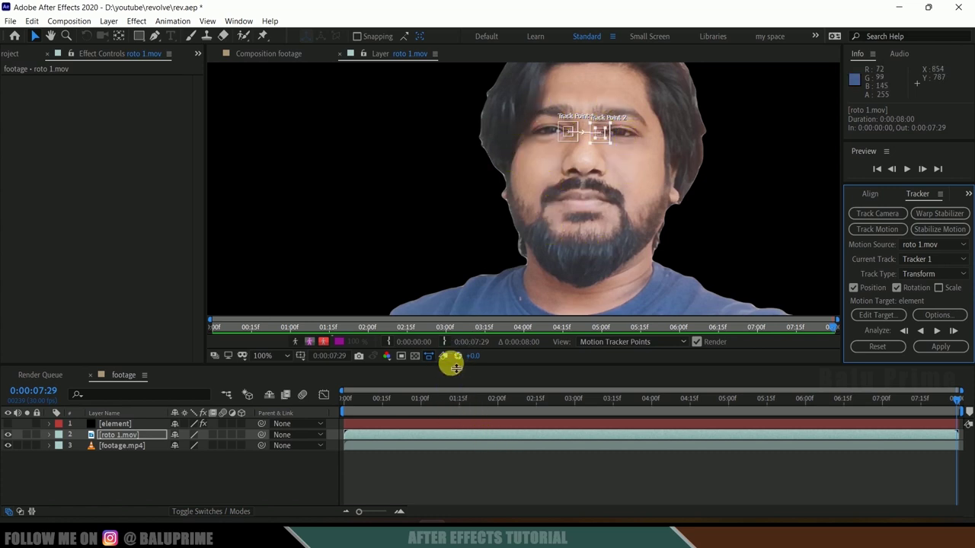
Step: Create a null object and set Null 1 as the motion target of Tracker 1
click(107, 21)
mouse_move(190, 35)
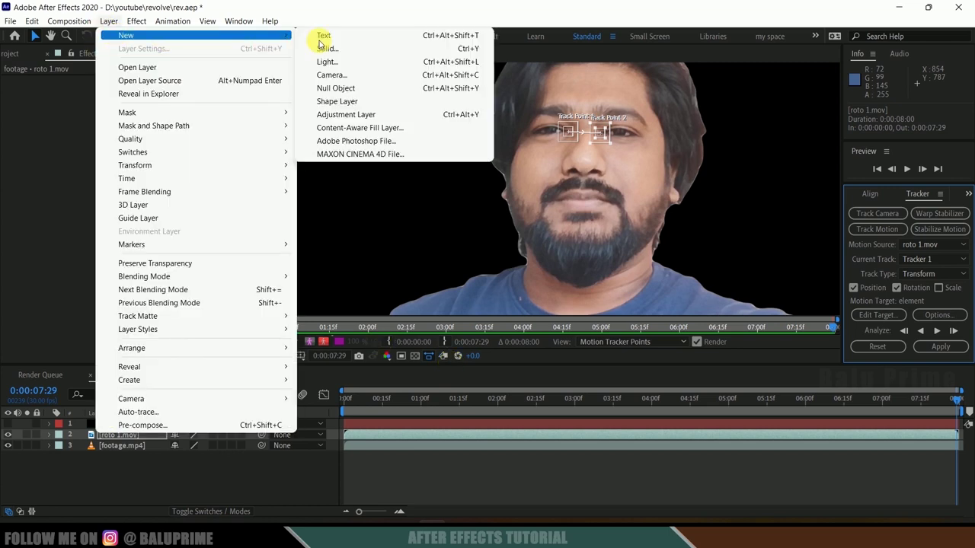
click(361, 90)
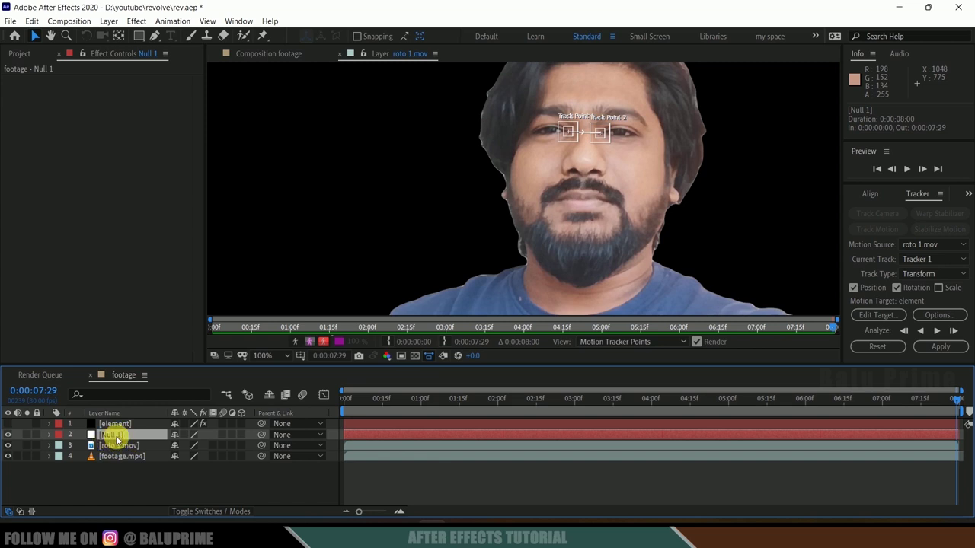
click(883, 315)
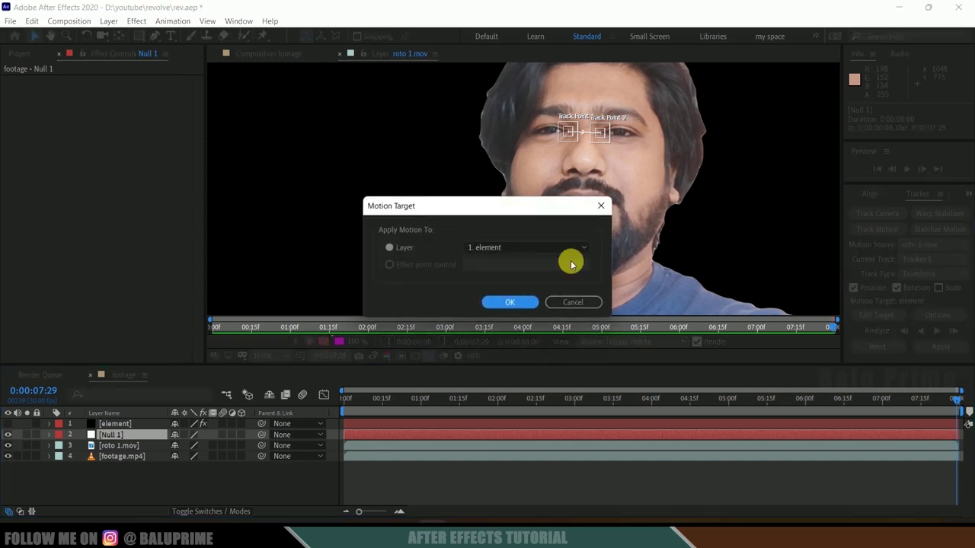
click(503, 252)
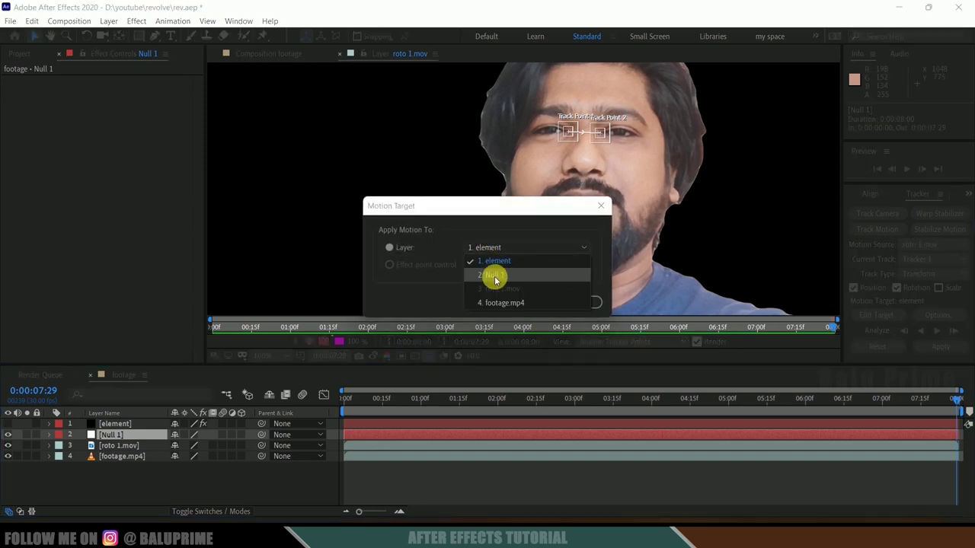
click(507, 279)
click(514, 306)
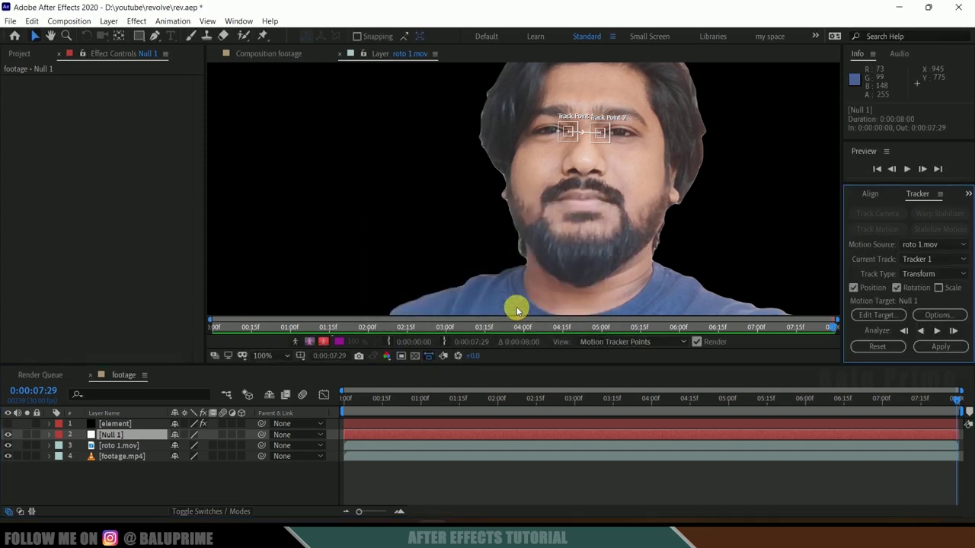
Step: Apply the tracked motion to Null 1 in the X and Y dimensions and return to the start of the clip
click(940, 350)
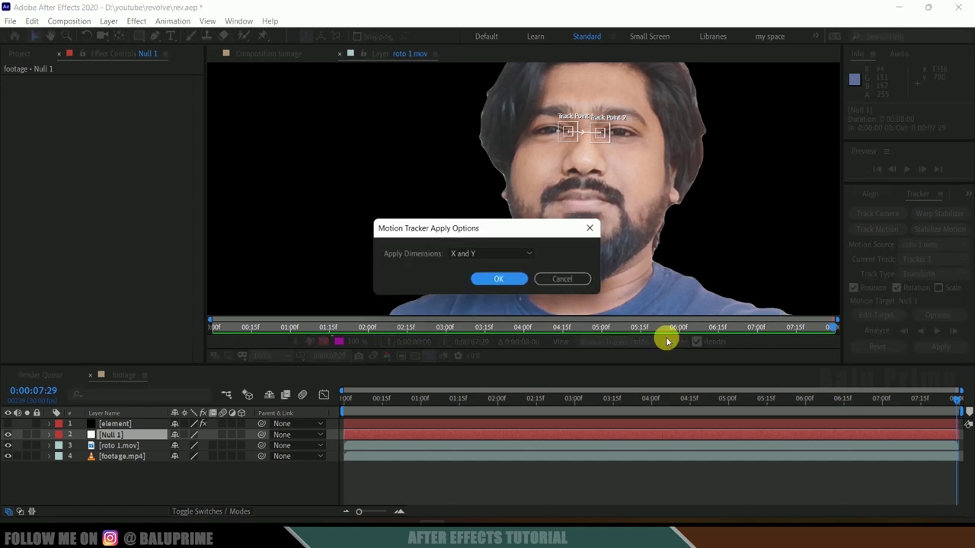
click(469, 255)
click(487, 264)
click(509, 282)
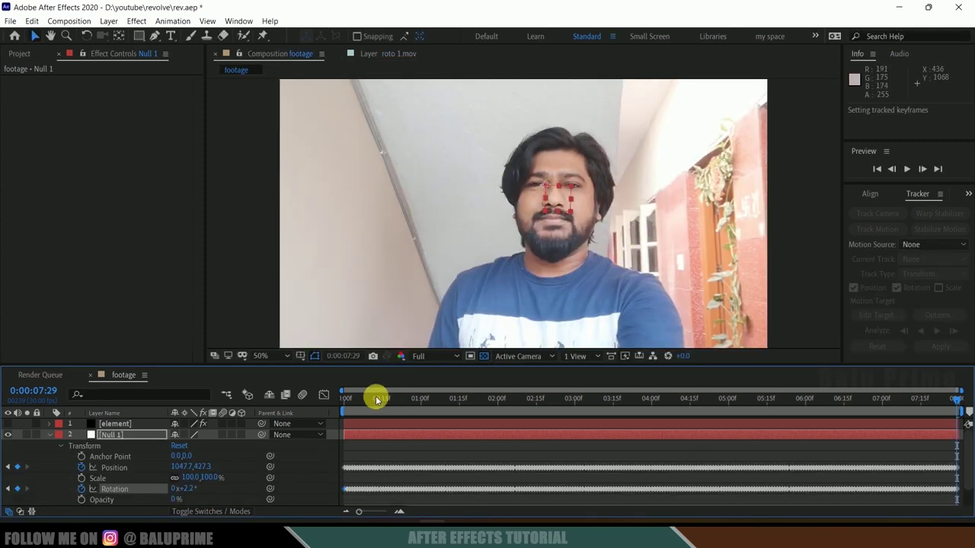
drag(373, 402, 332, 404)
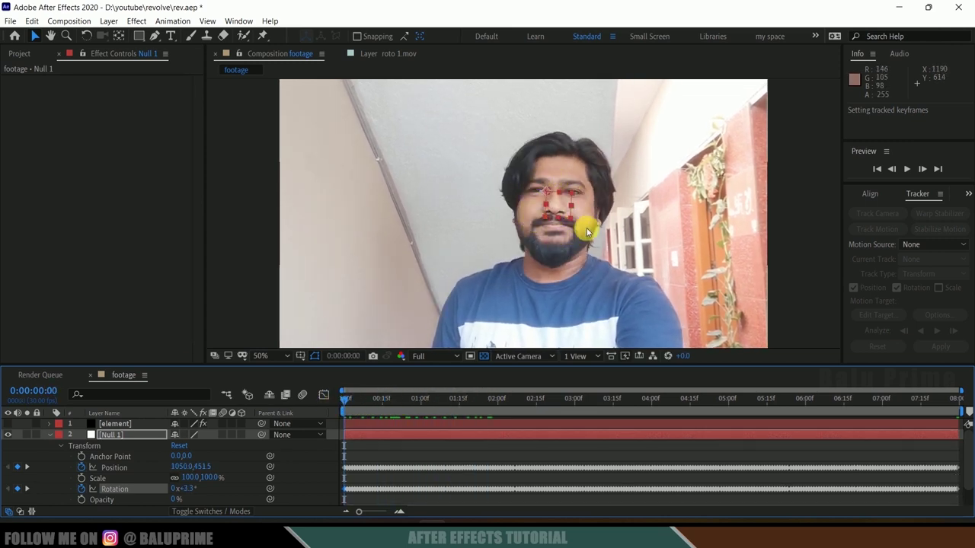
Step: Create a group null for Group 1 from the Element effect's group utilities on the element layer
click(50, 437)
click(114, 424)
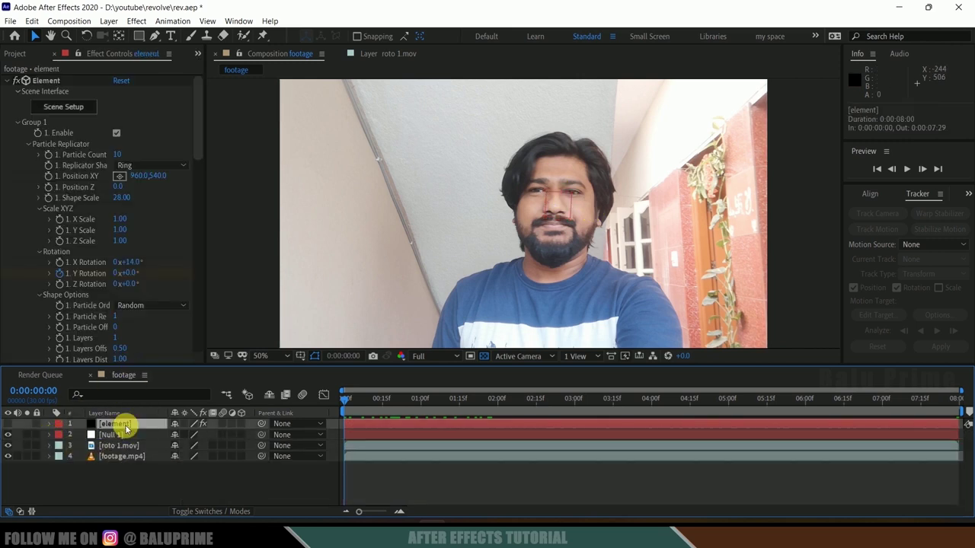
scroll(99, 190, down, 15)
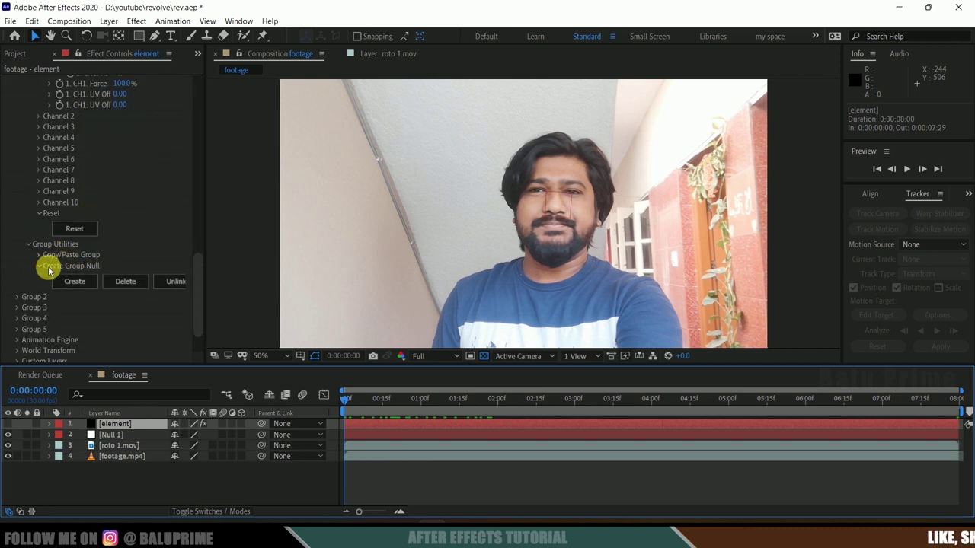
click(37, 266)
click(38, 267)
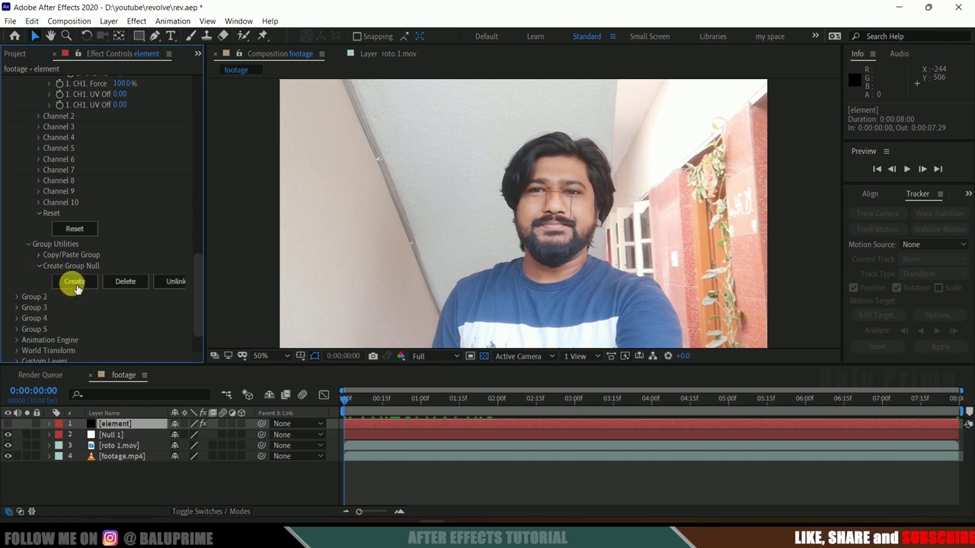
click(74, 281)
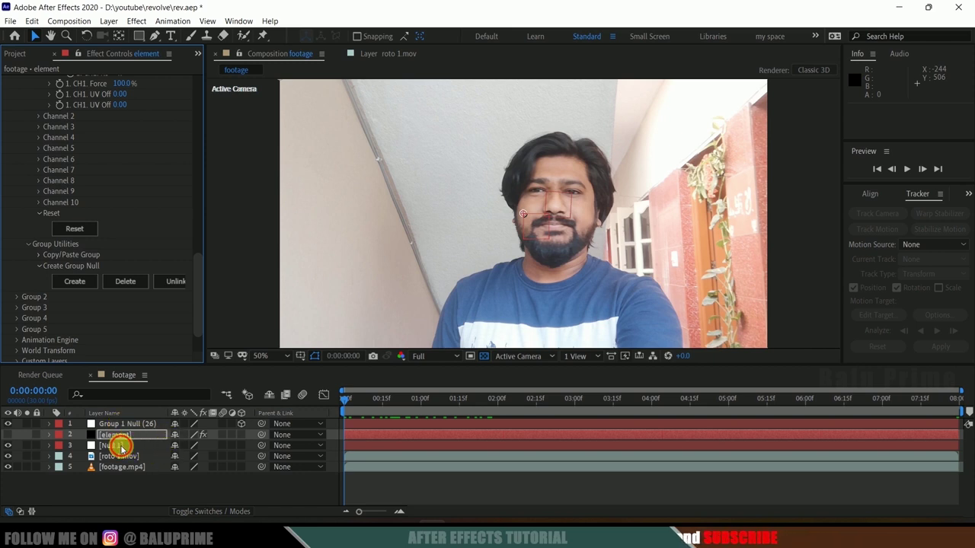
Step: Copy all Position keyframes of Null 1 and paste them onto the Group 1 Null's Position at 0:00:00:00
click(120, 447)
key(u)
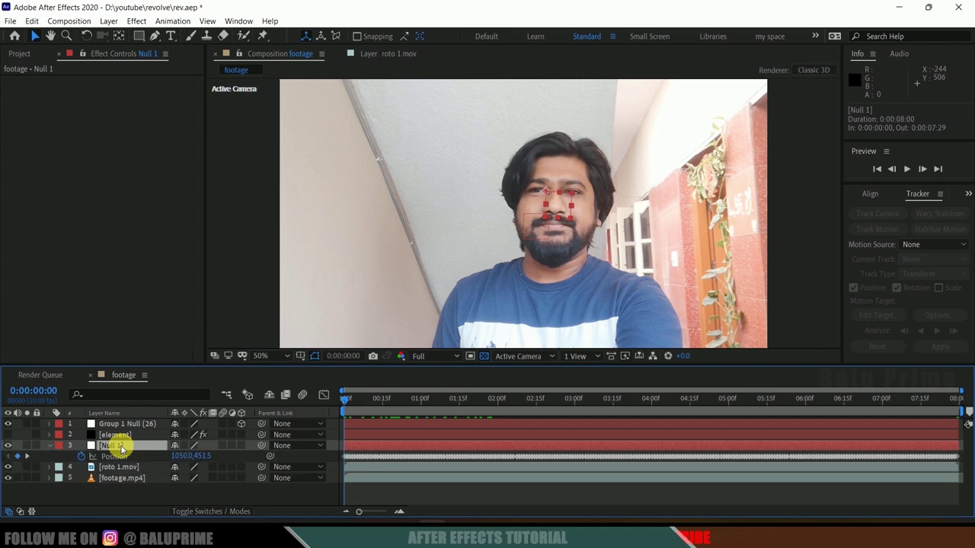
click(122, 425)
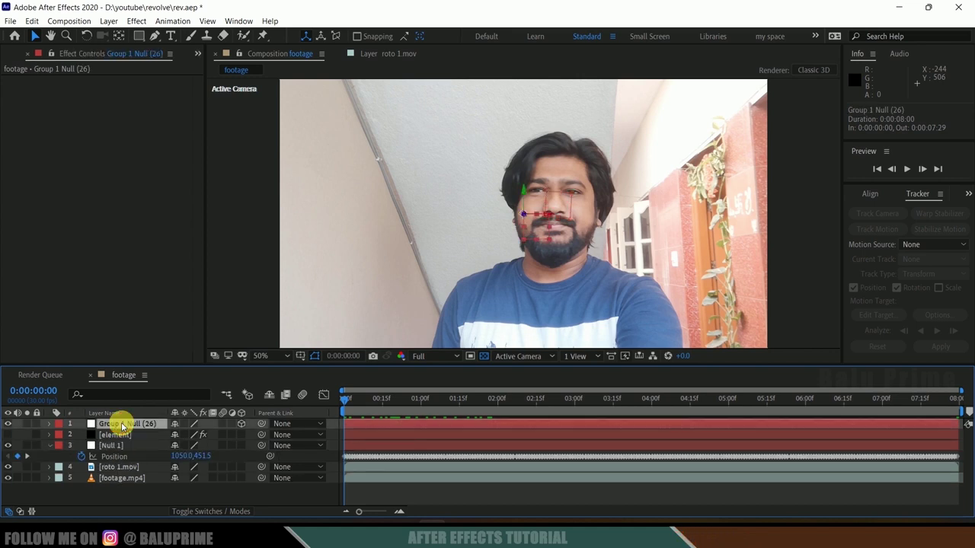
key(p)
click(111, 457)
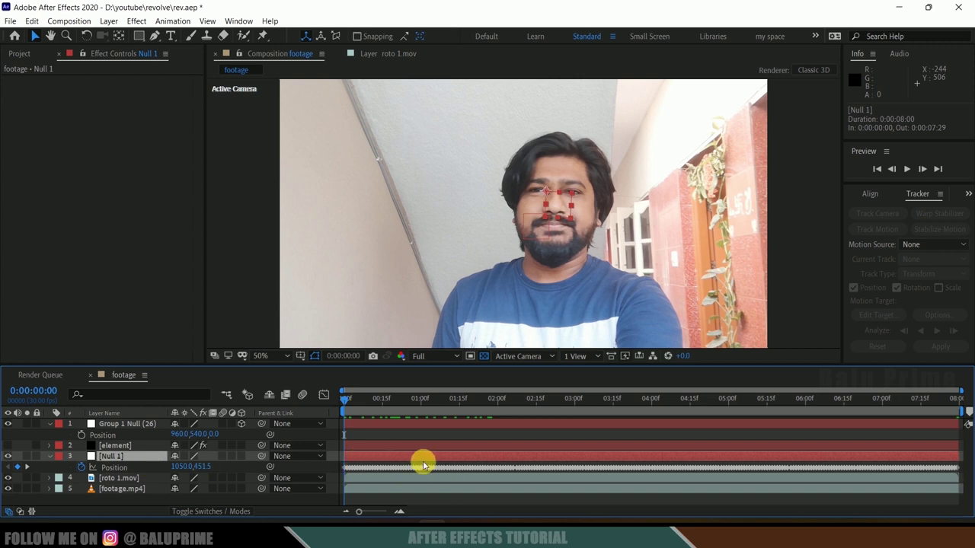
click(116, 467)
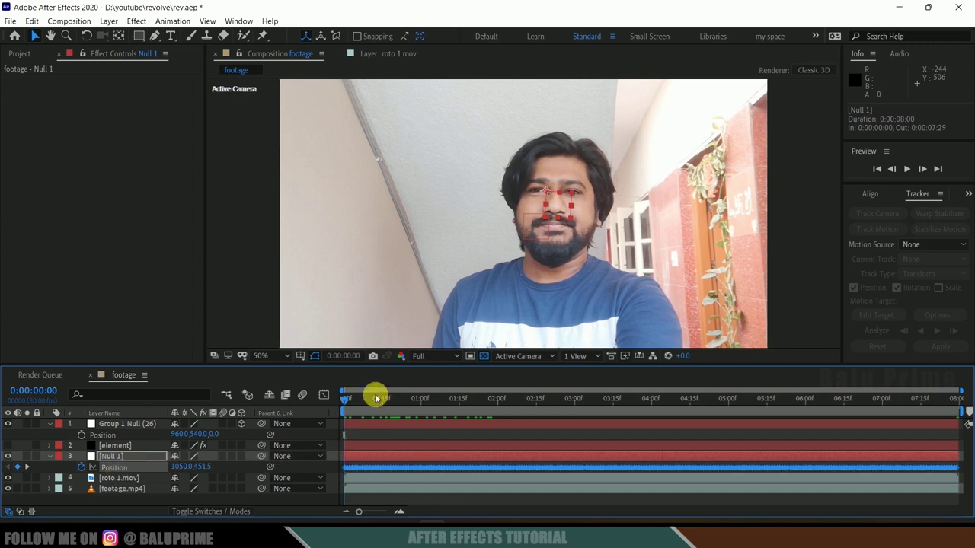
drag(346, 402, 337, 402)
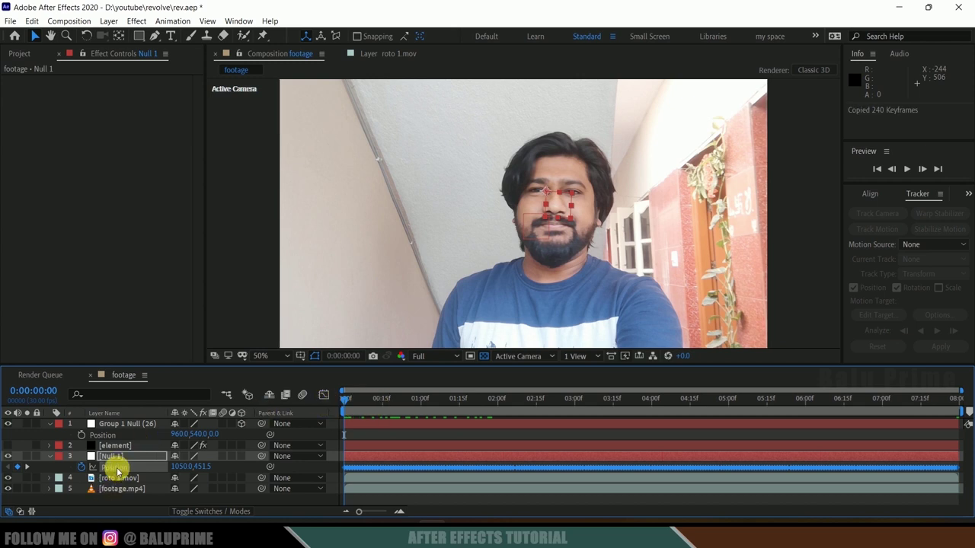
click(127, 424)
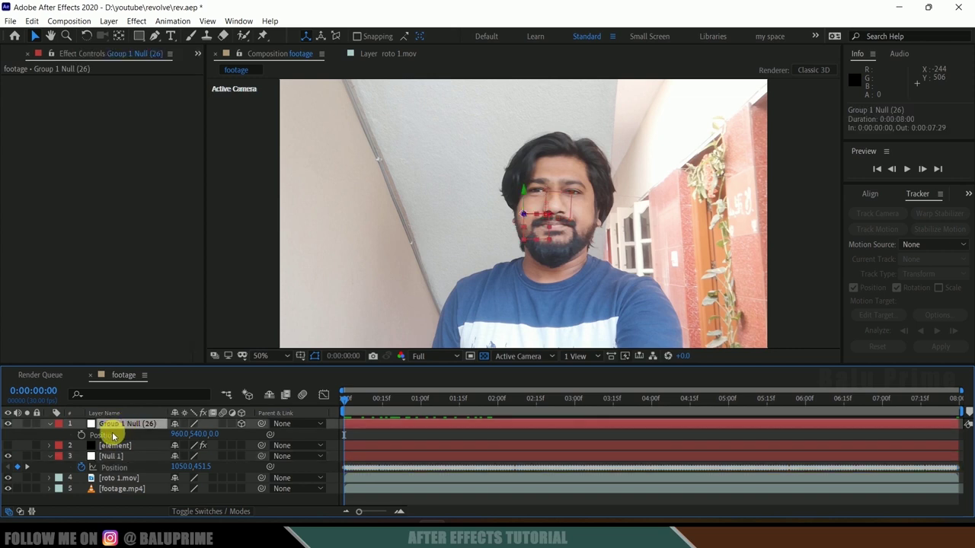
click(109, 439)
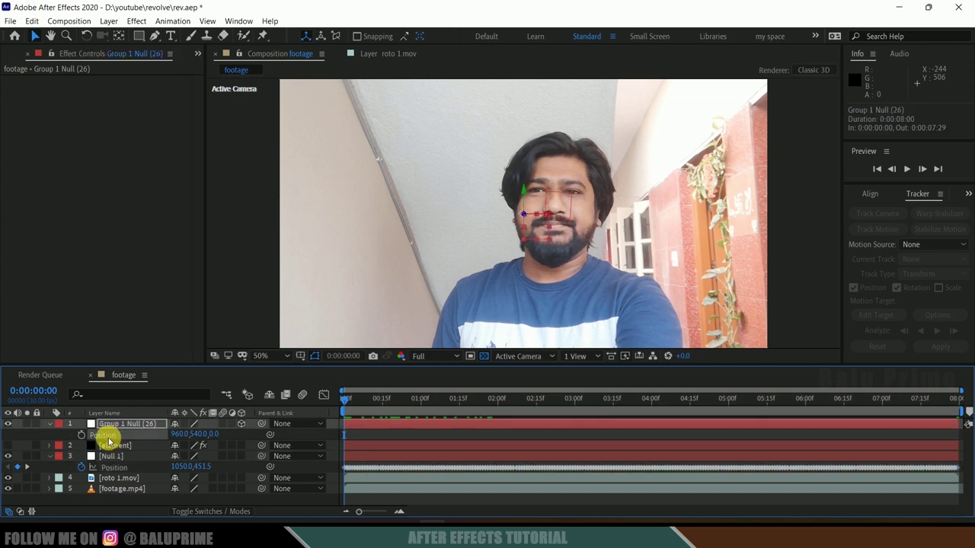
key(ctrl+v)
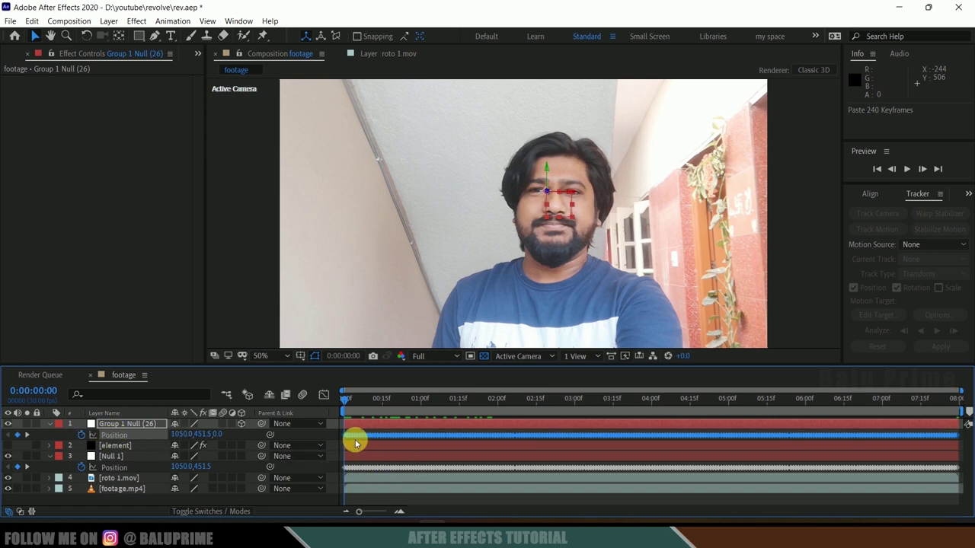
Step: Hide the Null 1 layer and make the element layer visible
click(119, 457)
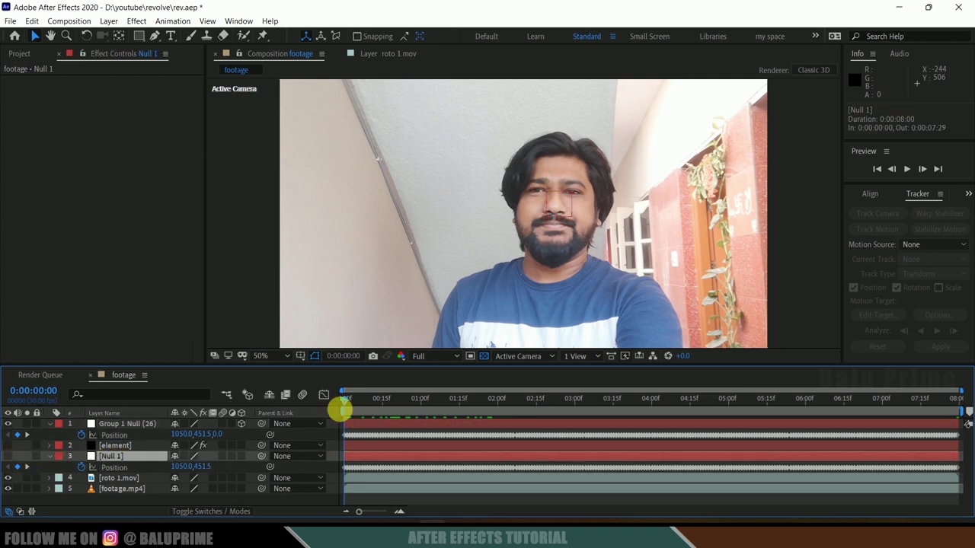
click(108, 446)
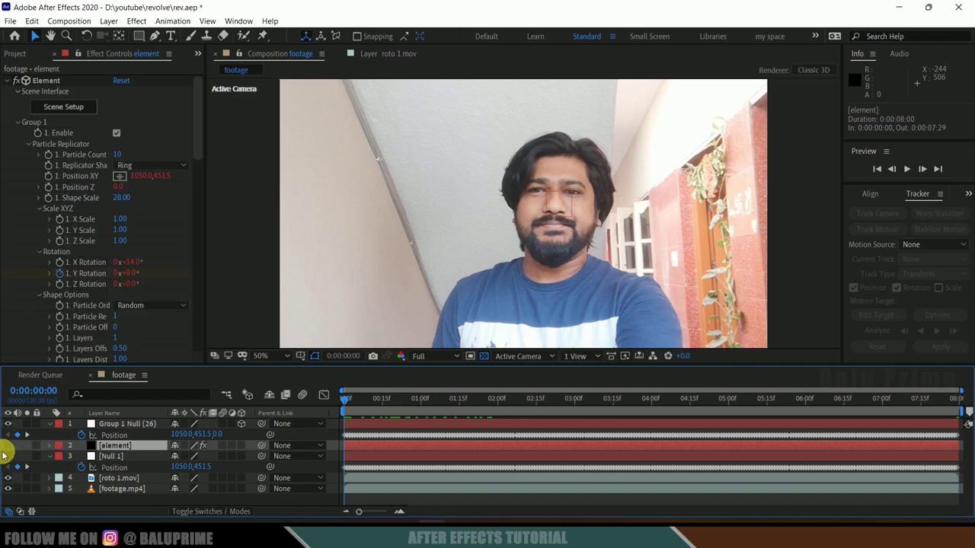
click(9, 446)
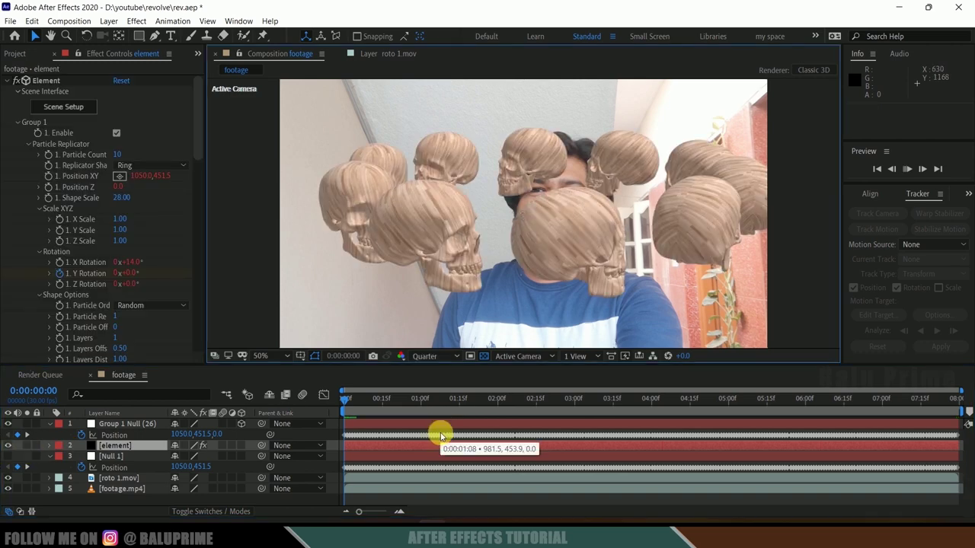
Step: Preview the skull ring following the head, then move the current time to 0:00:00:08
key(space)
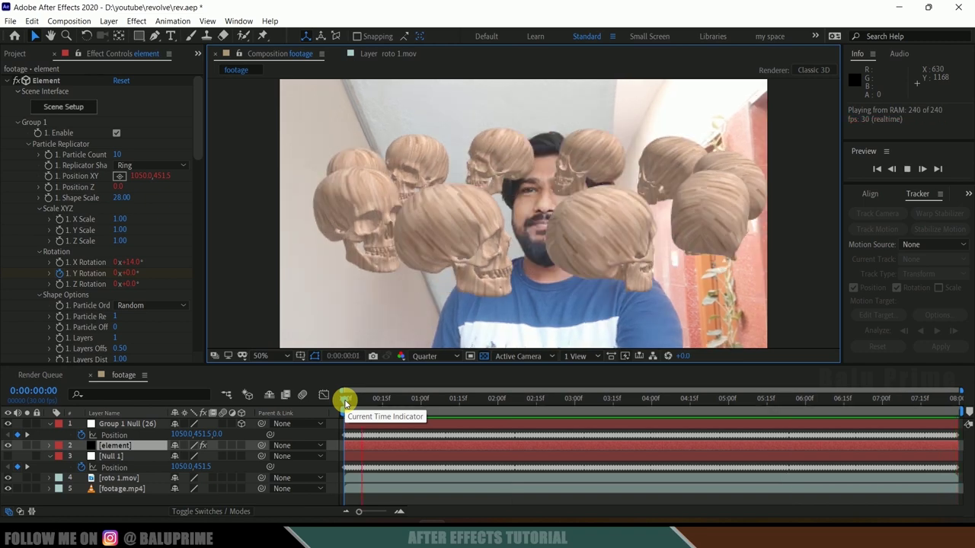
click(343, 399)
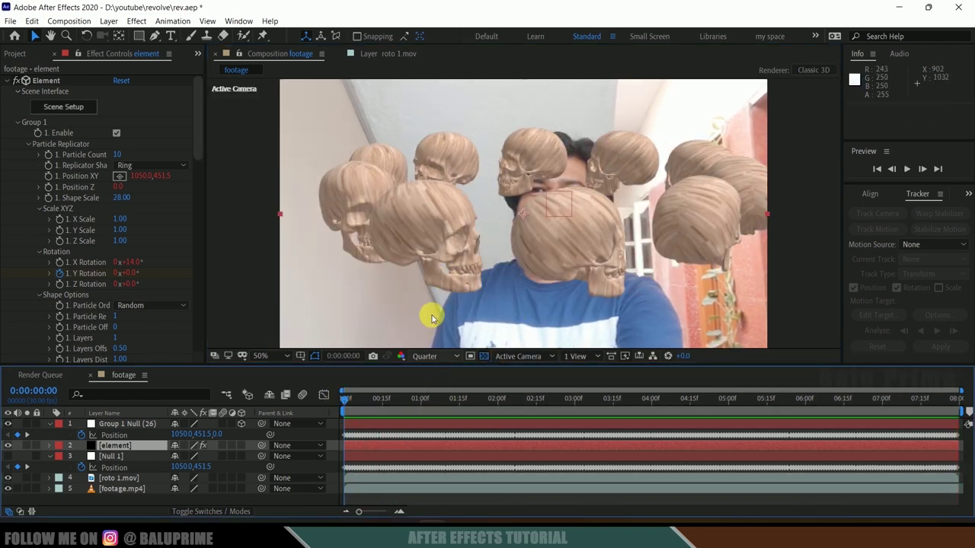
drag(352, 409, 364, 404)
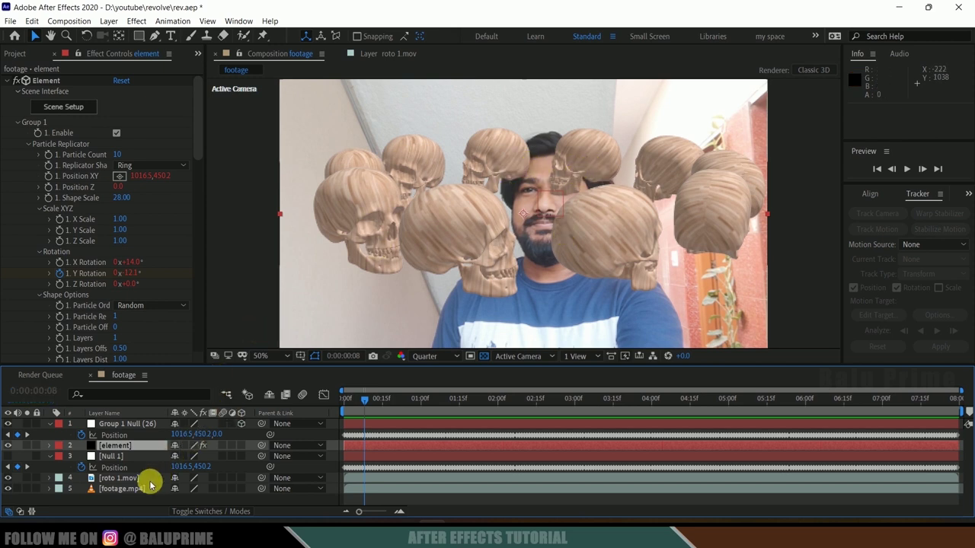
Step: Turn the roto 1.mov layer into a 3D layer
click(114, 477)
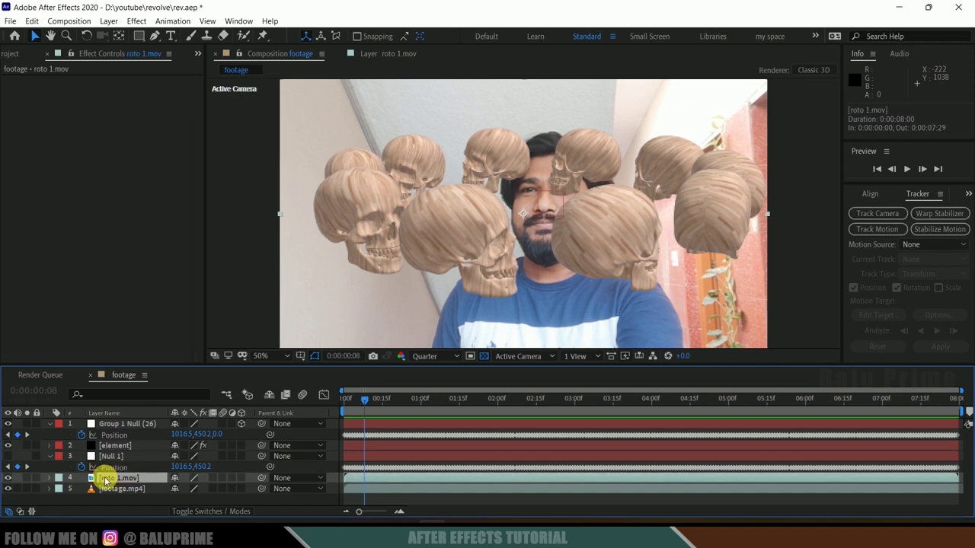
click(208, 511)
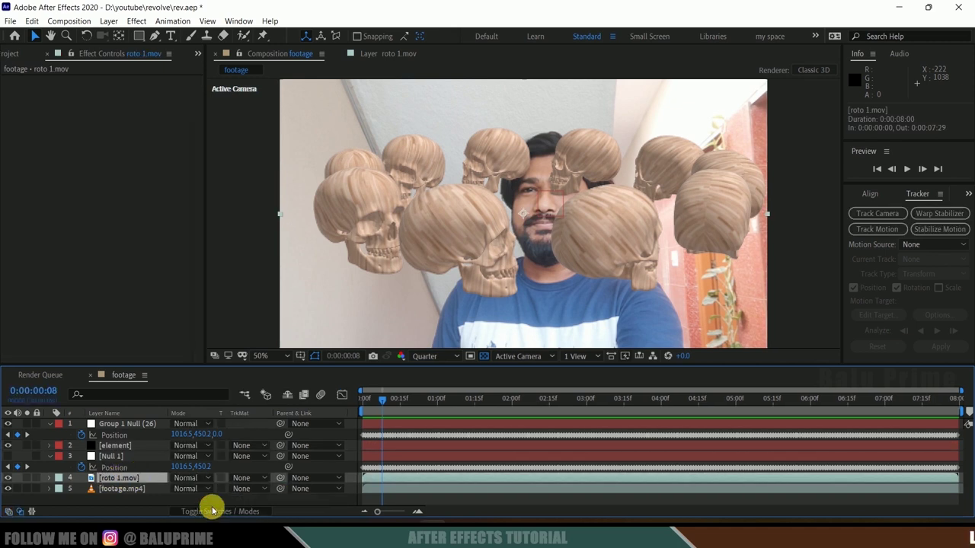
click(209, 511)
click(242, 478)
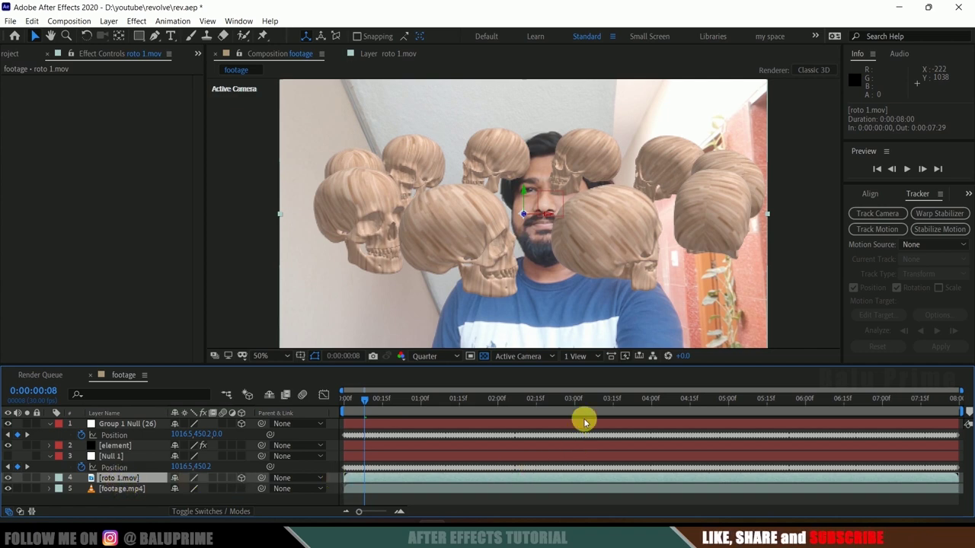
Step: Examine the roto 1.mov layer's placement within the skull ring in the Top view, then return to Active Camera
click(524, 356)
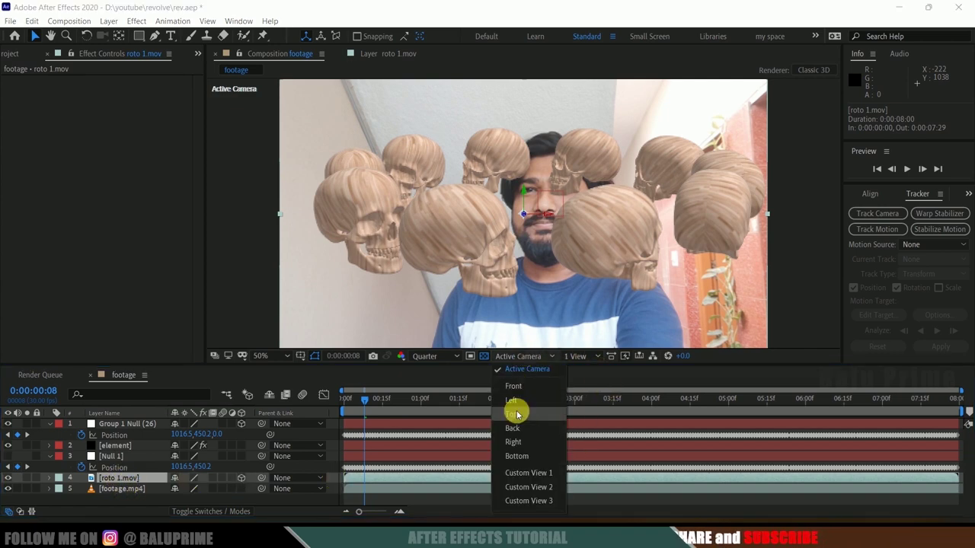
click(516, 413)
click(128, 478)
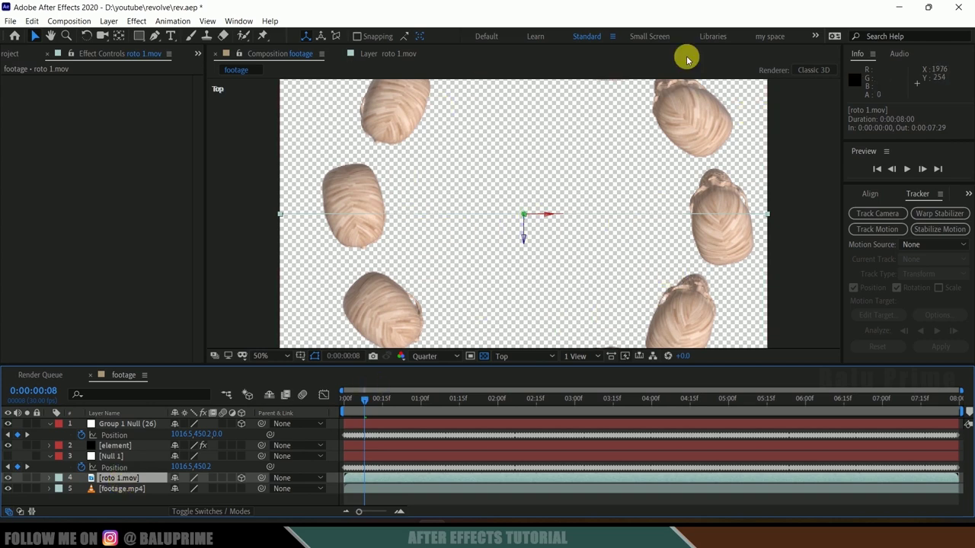
click(530, 357)
click(524, 370)
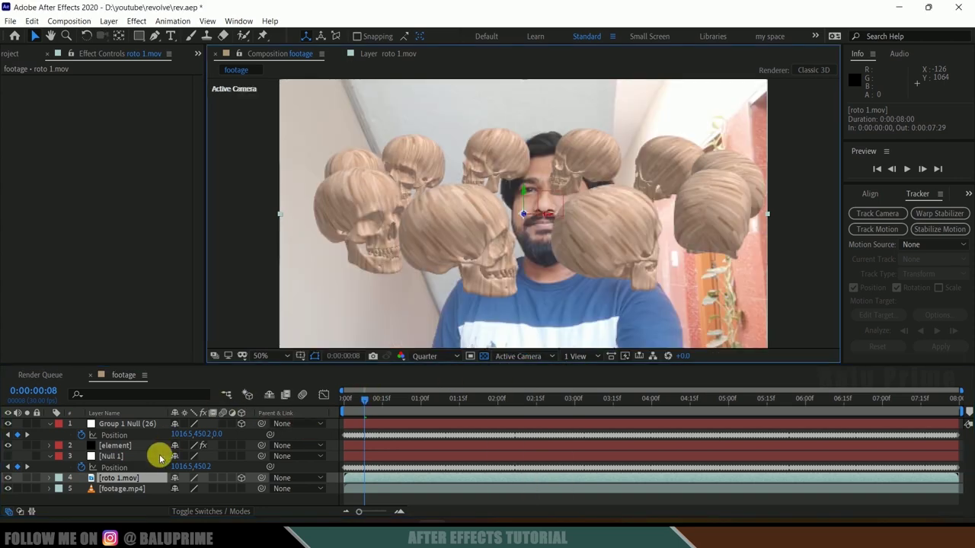
Step: Duplicate the element layer
click(126, 446)
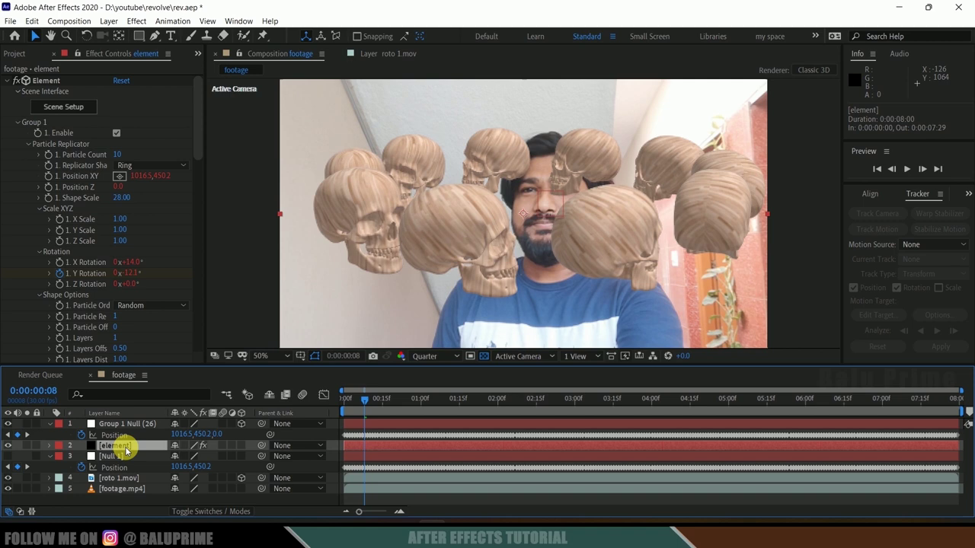
key(ctrl+d)
click(31, 20)
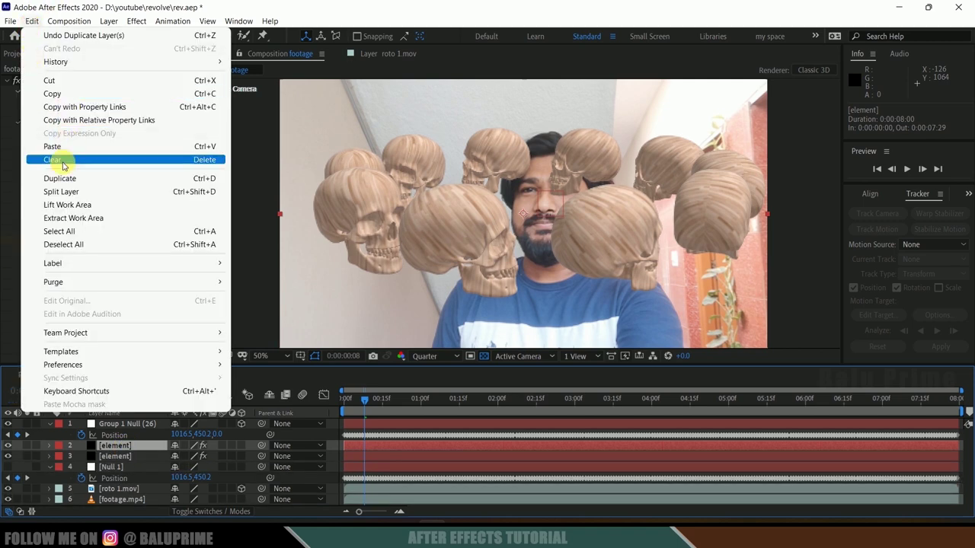
key(Escape)
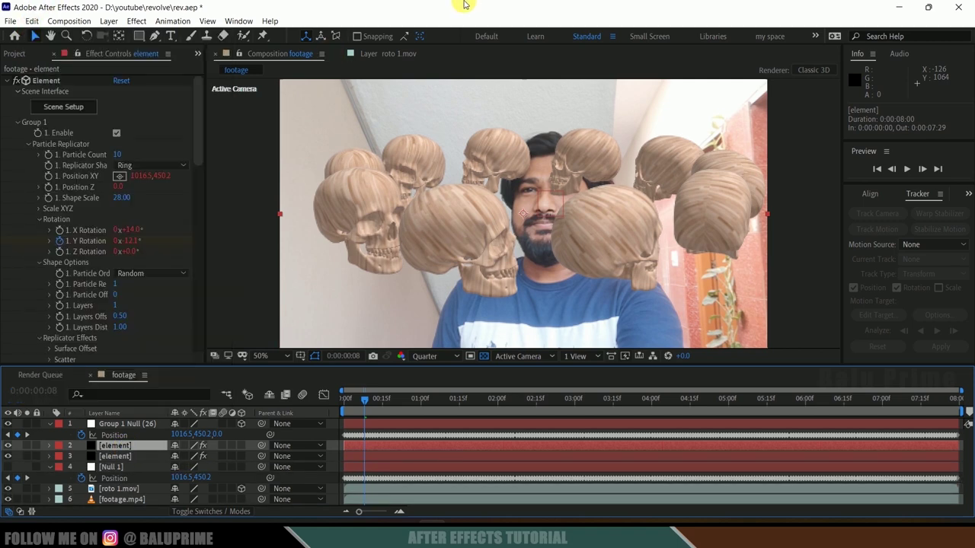
Step: Move the lower element layer beneath roto 1.mov and delete the Null 1 layer
click(118, 456)
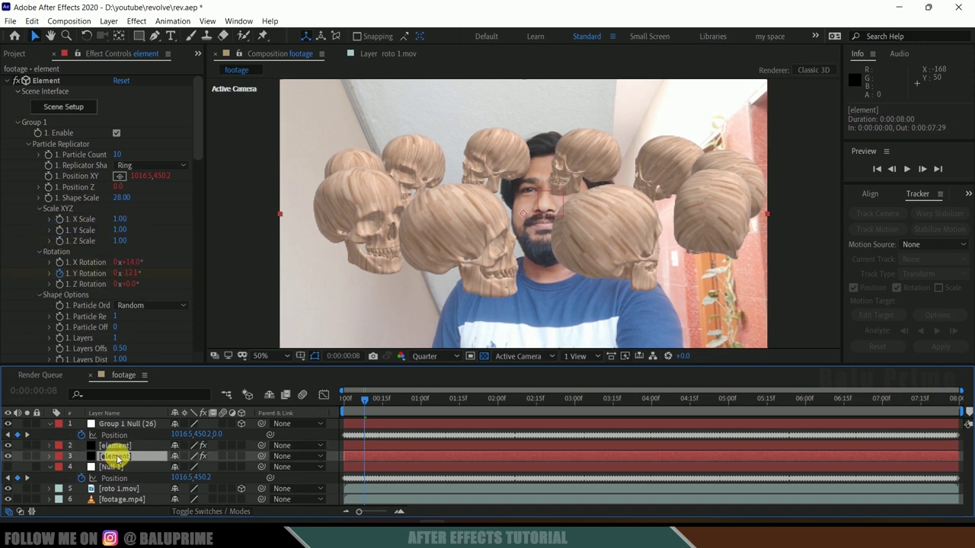
drag(118, 457, 115, 495)
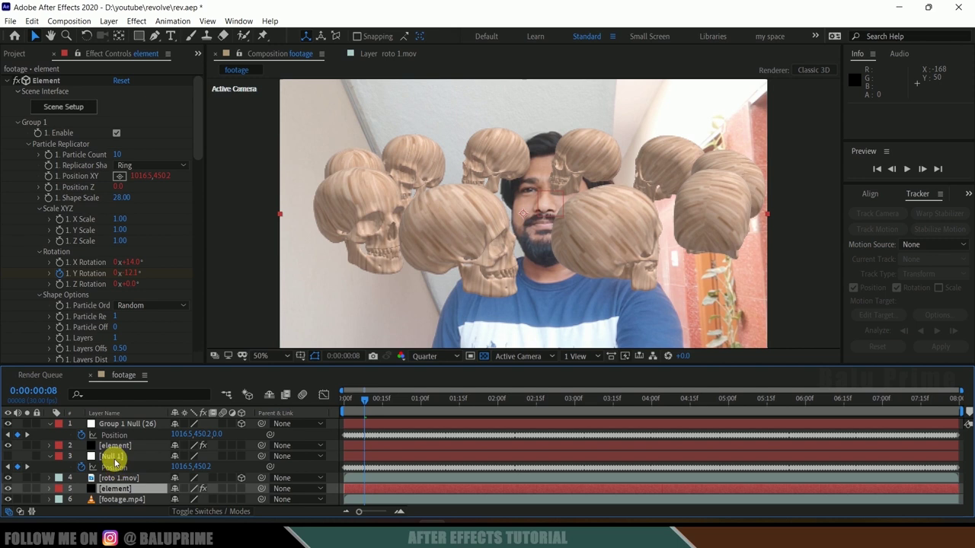
click(116, 457)
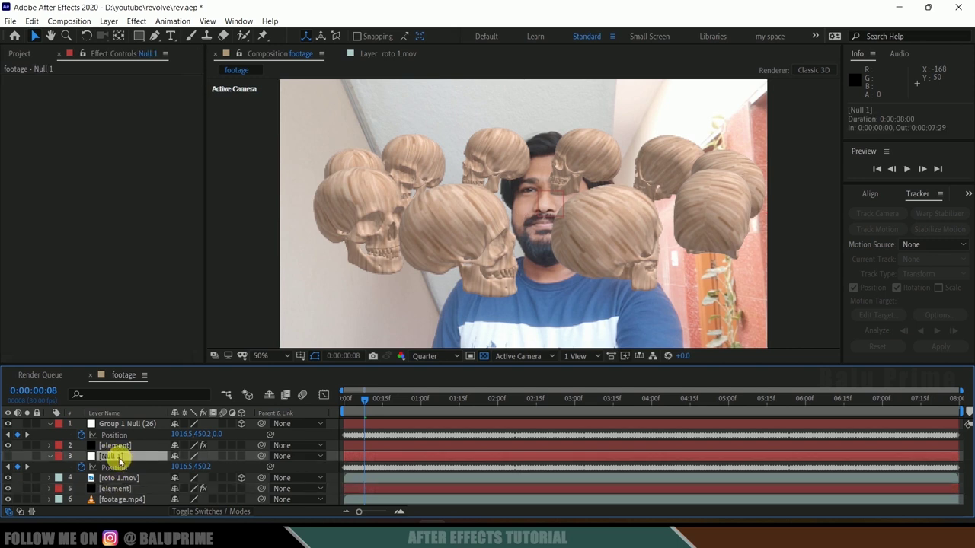
key(Delete)
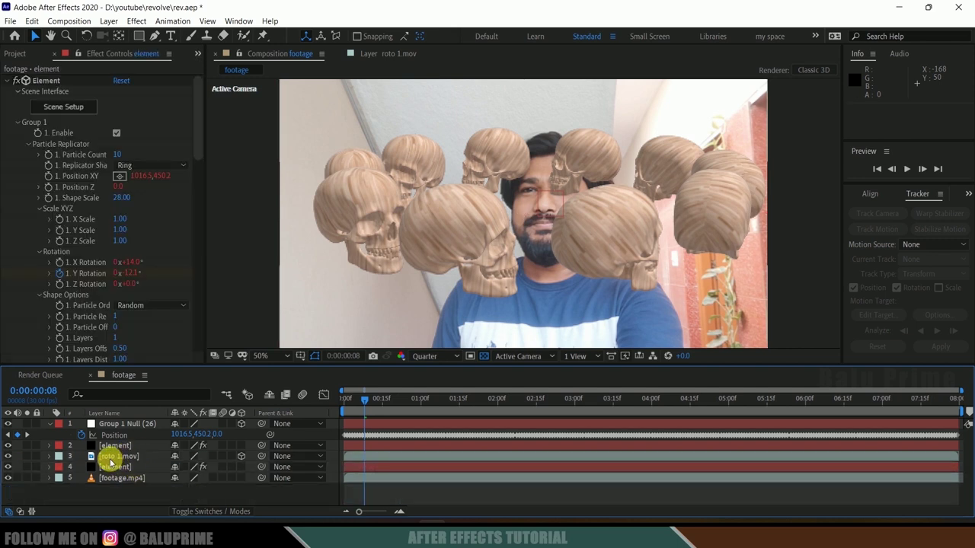
Step: Set the upper element layer's Element output to show World Position
click(115, 448)
click(116, 467)
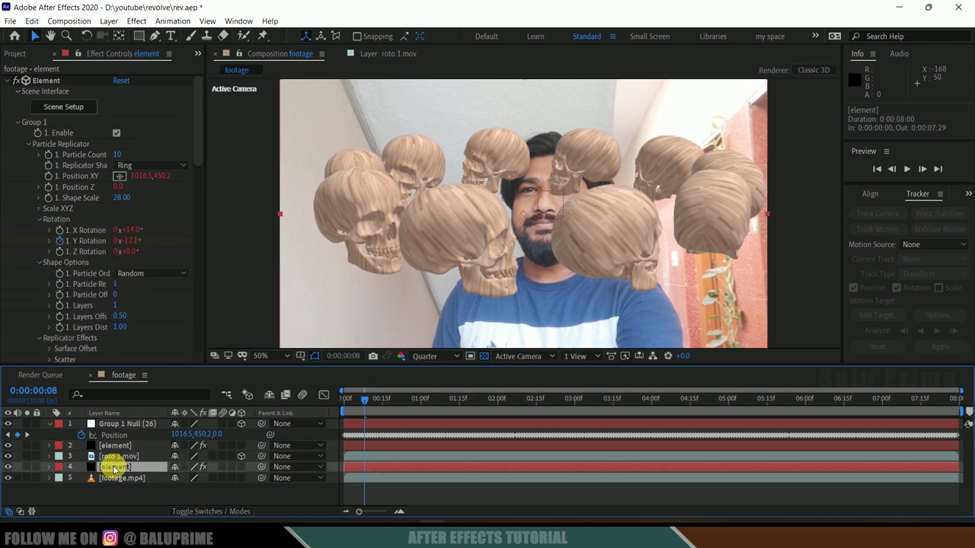
click(119, 457)
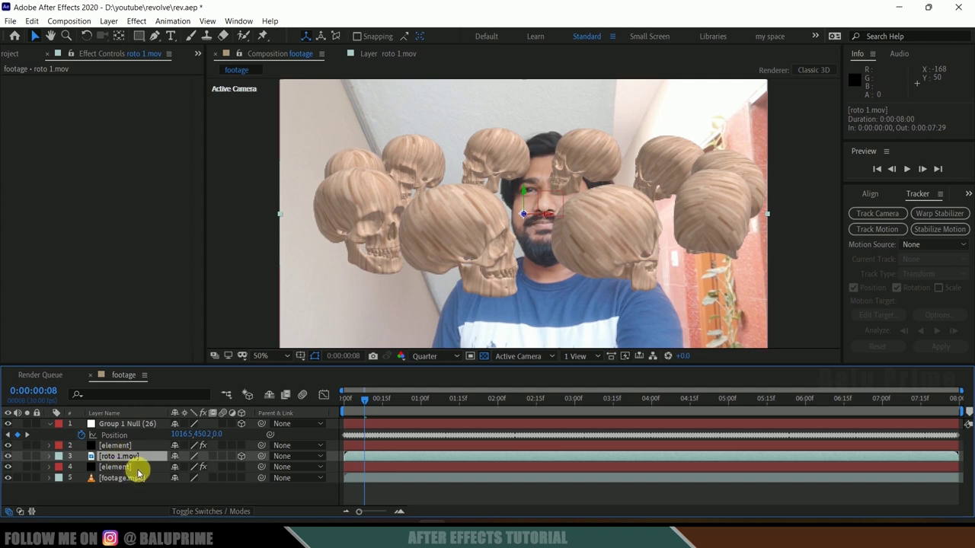
click(116, 448)
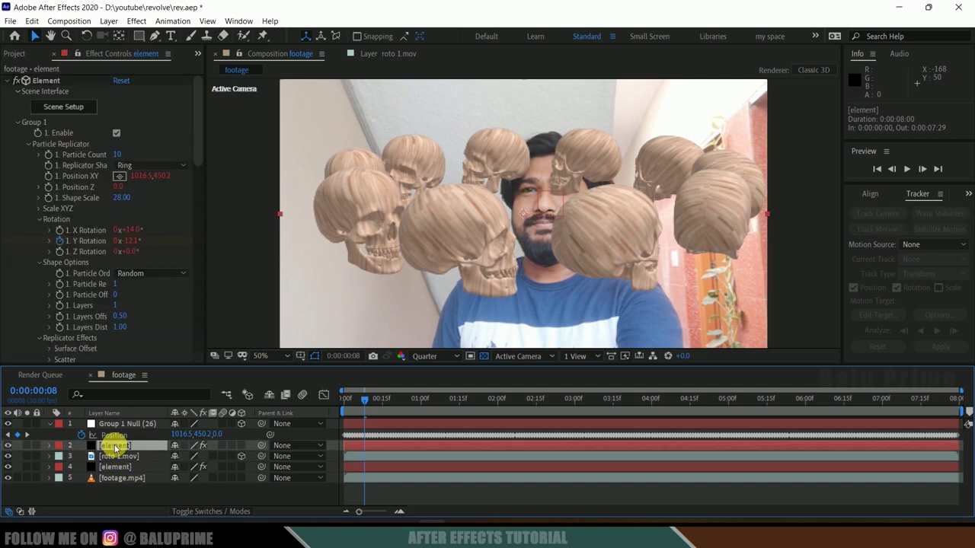
drag(196, 120, 192, 327)
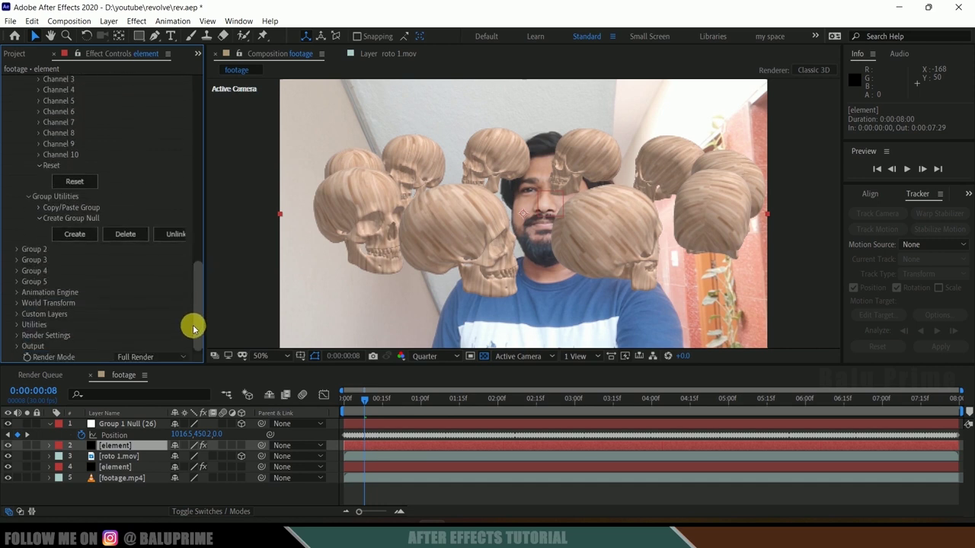
click(17, 347)
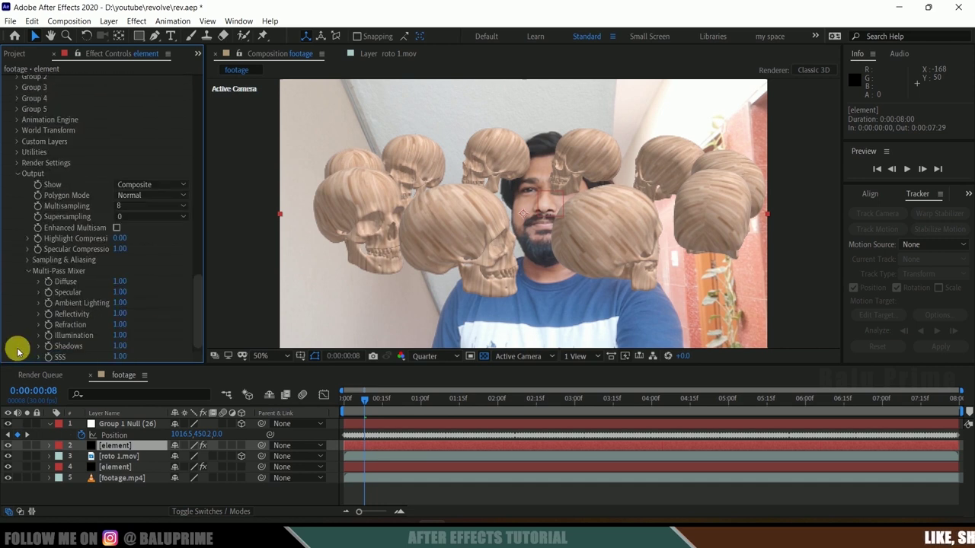
click(136, 185)
click(174, 370)
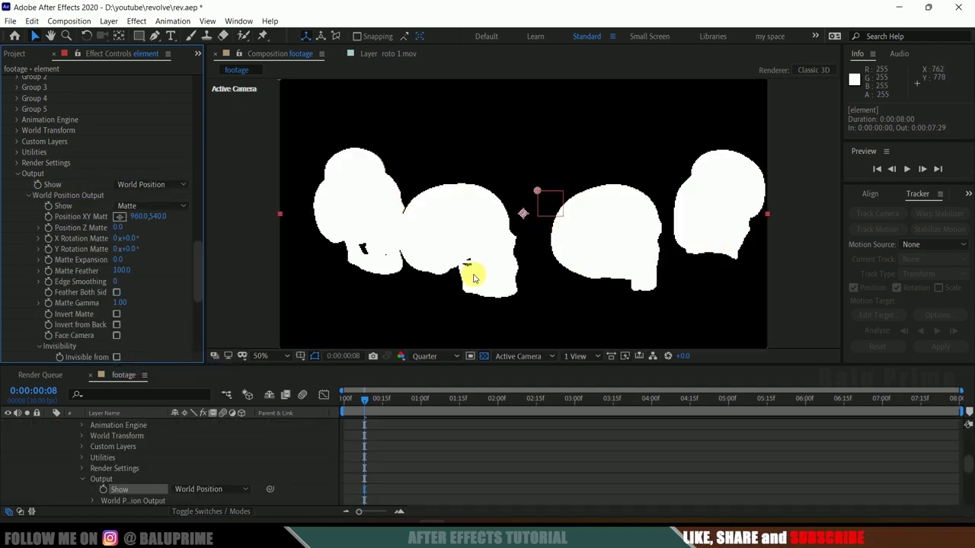
Step: Set the World Position matte's Position Z to 270 on the upper element layer, and collapse that layer's properties
click(124, 229)
drag(139, 231, 139, 231)
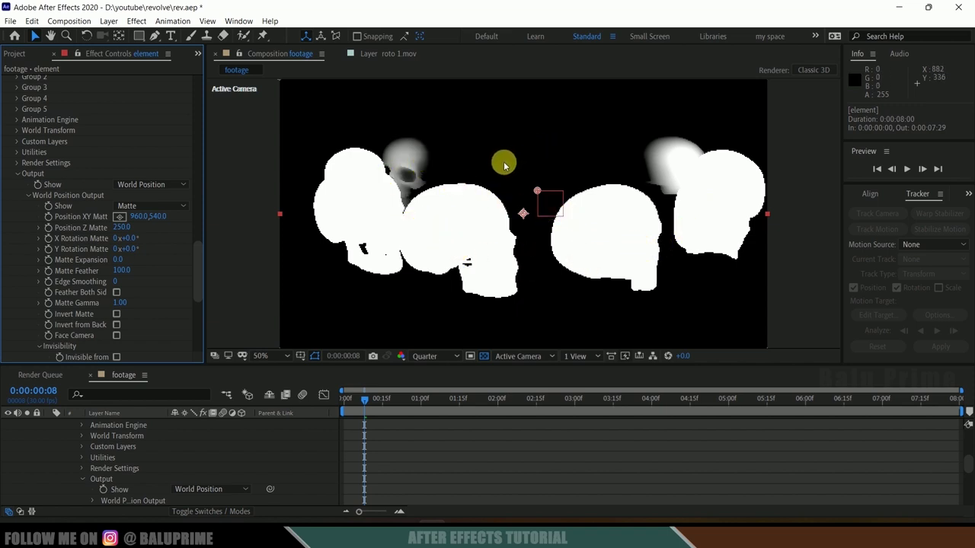
drag(122, 227, 126, 227)
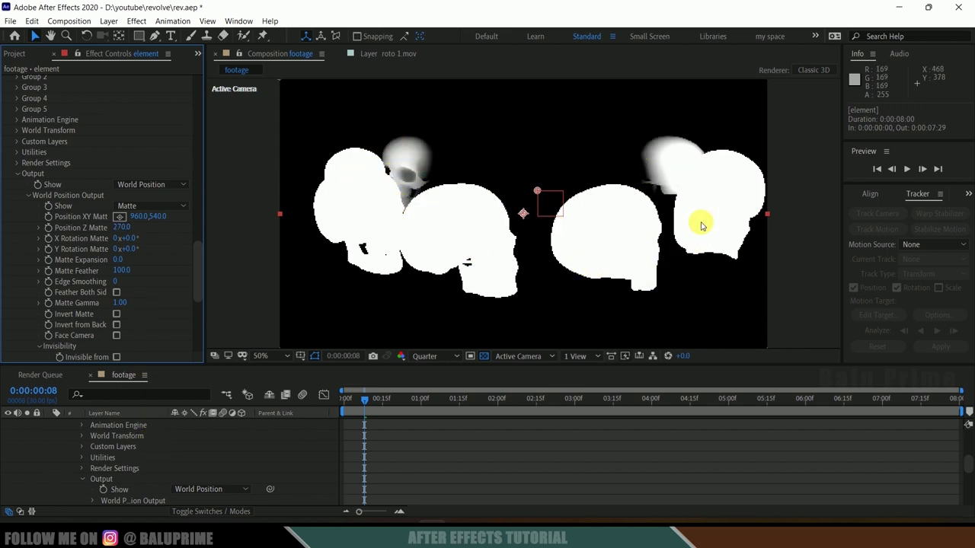
scroll(124, 450, up, 3)
scroll(130, 455, up, 3)
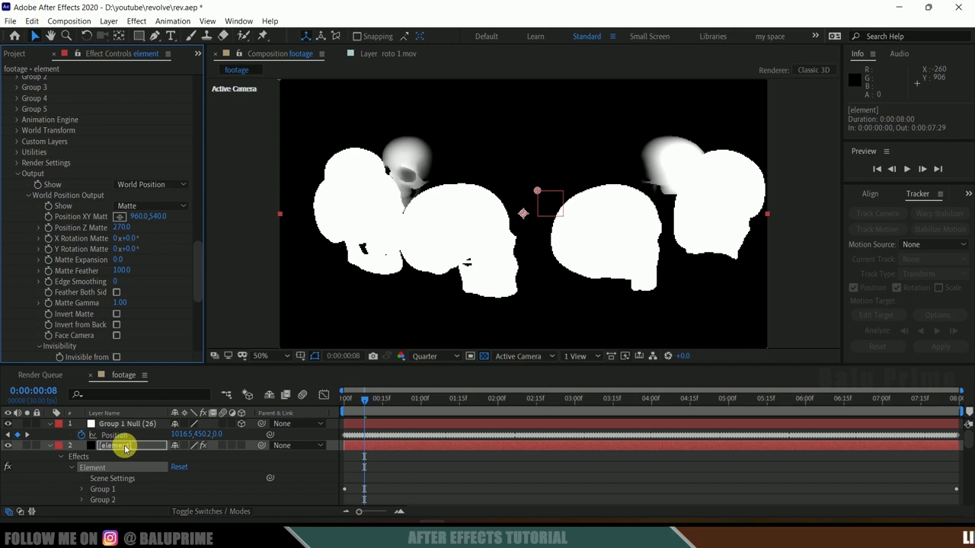
click(49, 445)
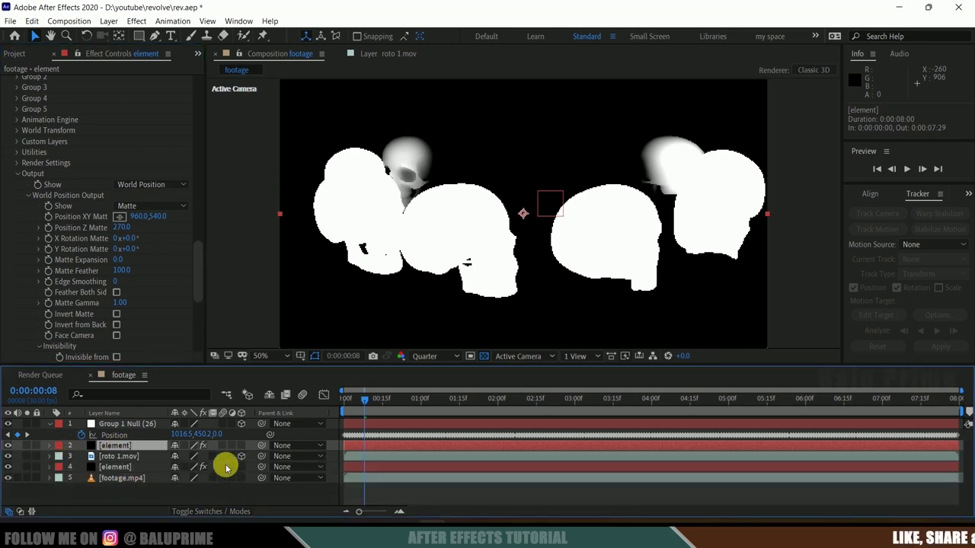
Step: Review the upper element layer's World Position output settings and available output passes, keeping World Position selected
click(118, 457)
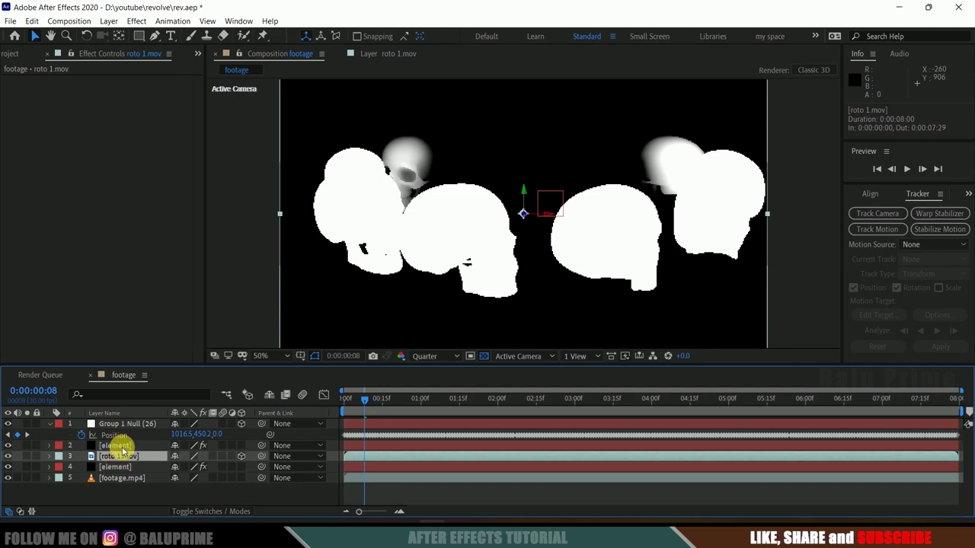
click(120, 446)
drag(200, 104, 204, 348)
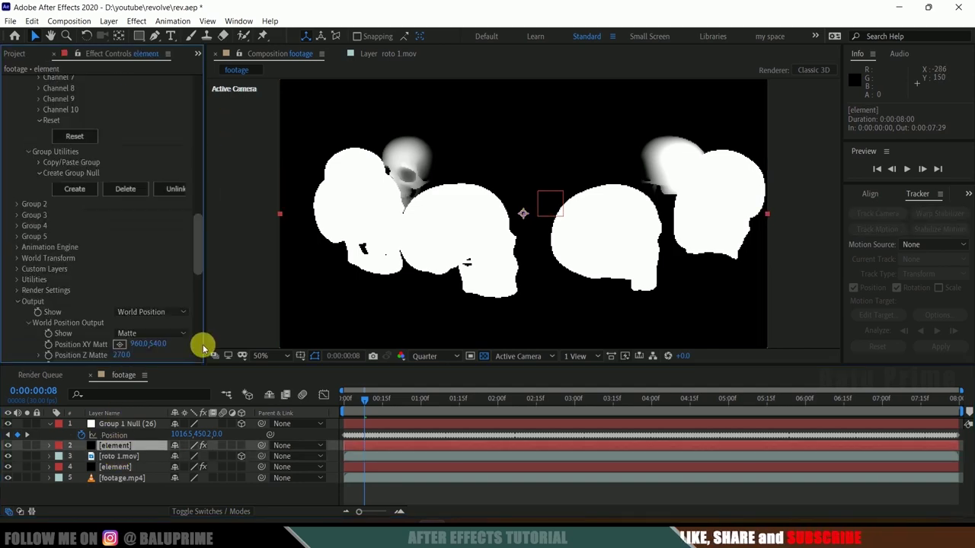
scroll(142, 207, down, 10)
scroll(158, 202, up, 4)
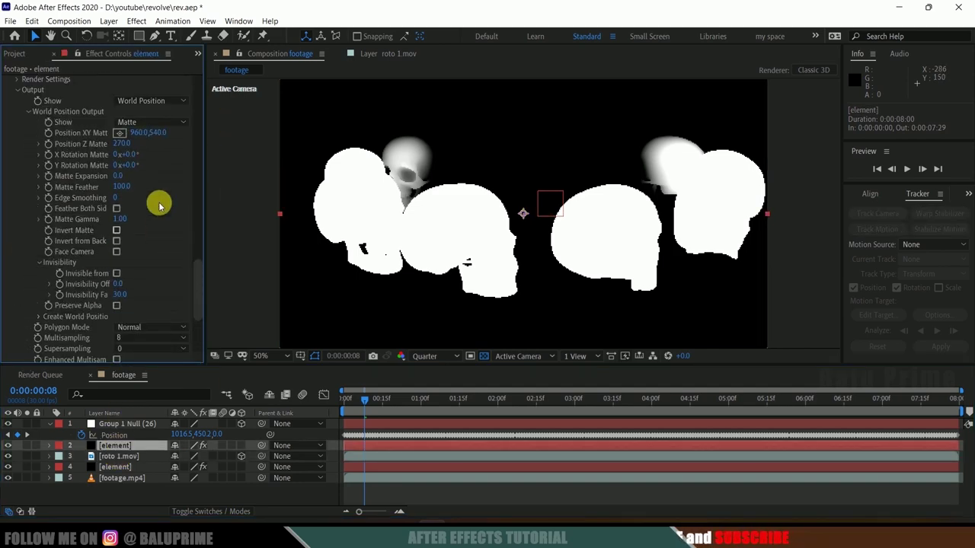
scroll(160, 205, up, 2)
click(145, 158)
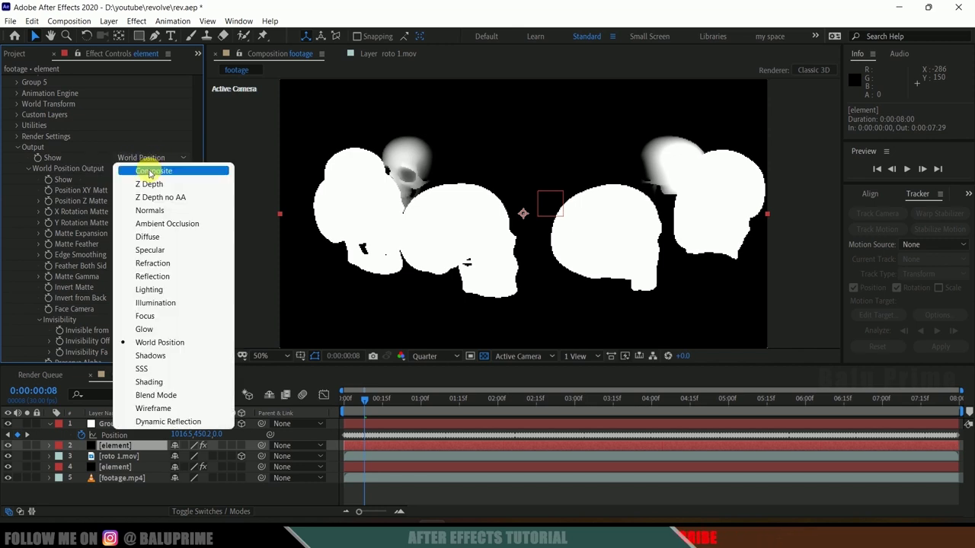
click(157, 343)
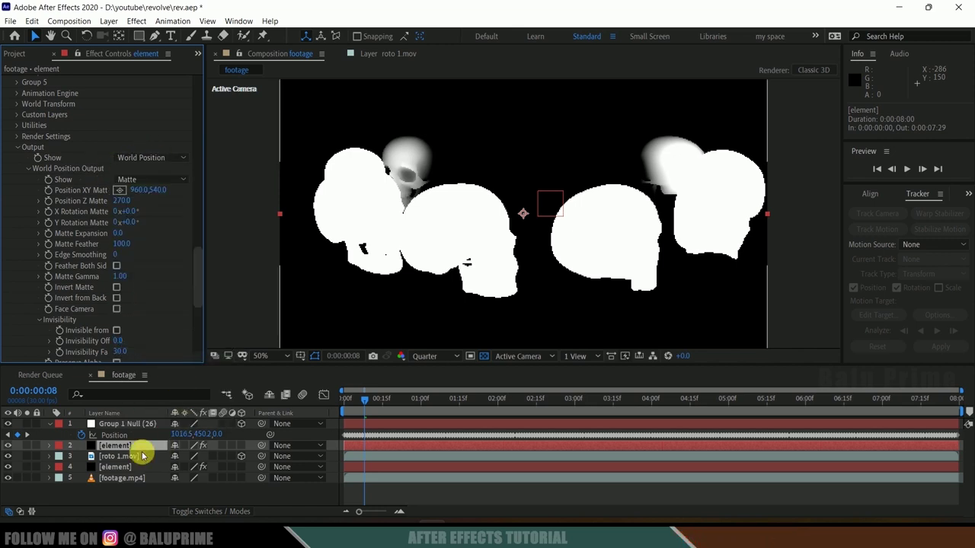
Step: Set the roto 1.mov layer's track matte to Luma Inverted Matte "[element]" and preview the composite
click(118, 457)
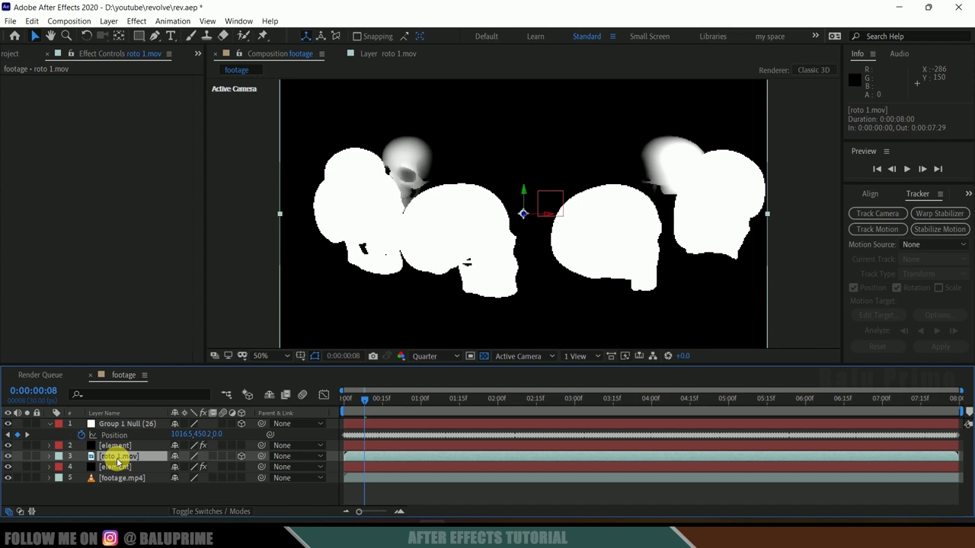
click(193, 514)
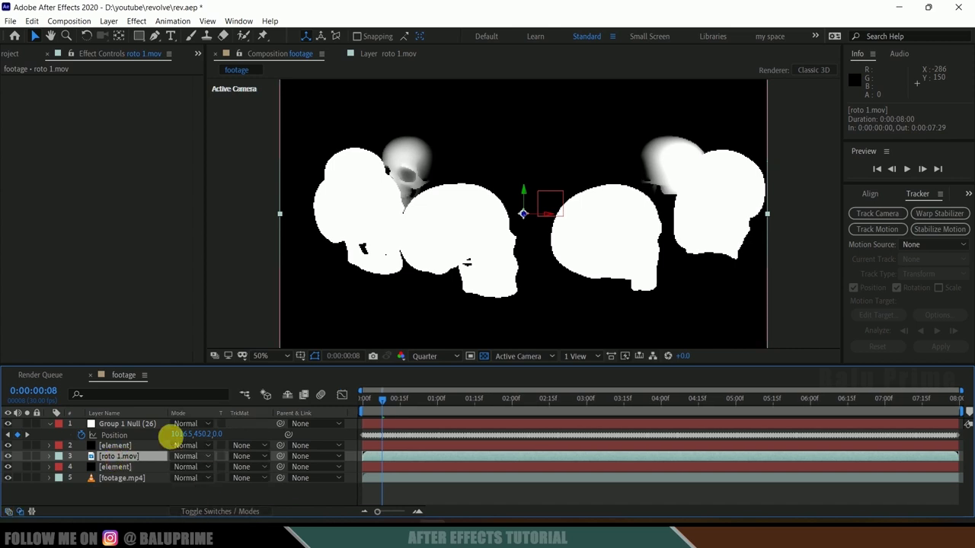
click(246, 457)
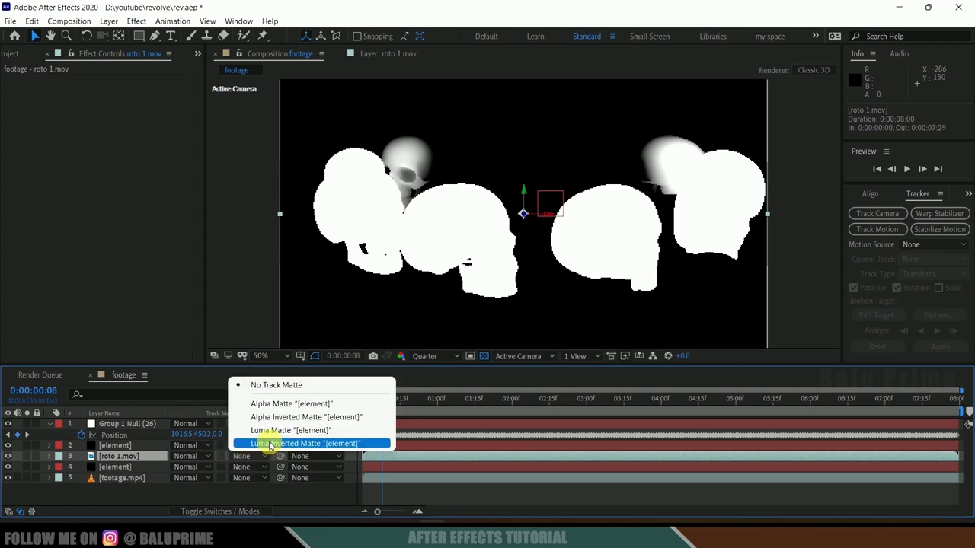
click(271, 445)
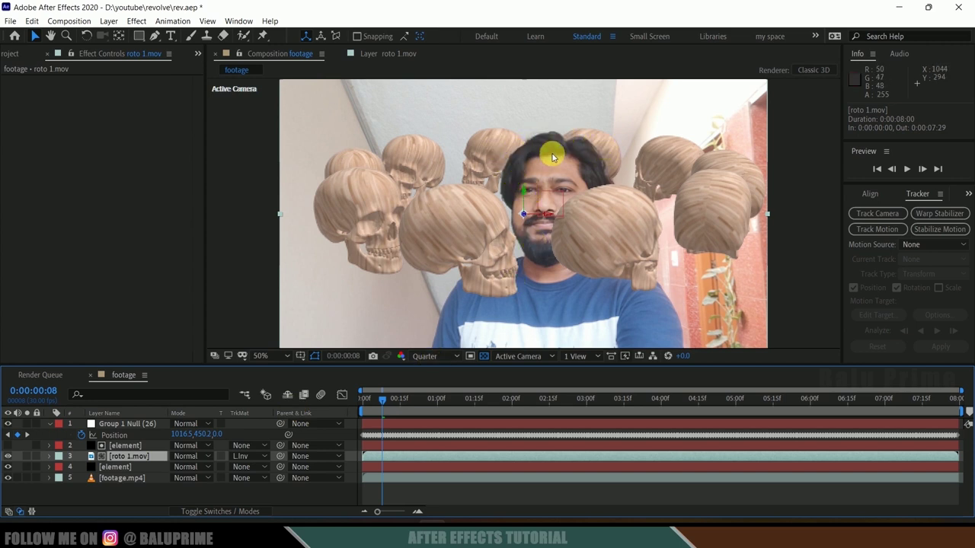
key(space)
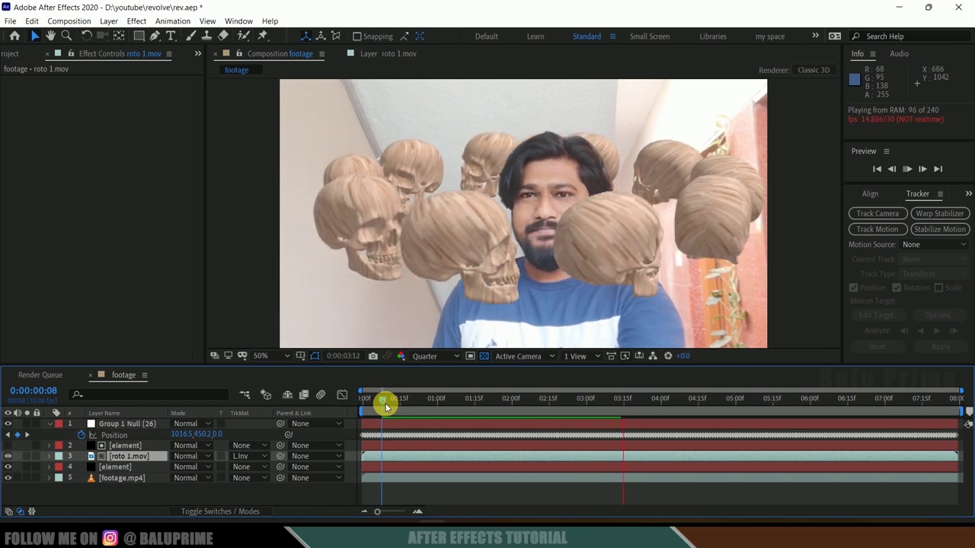
key(space)
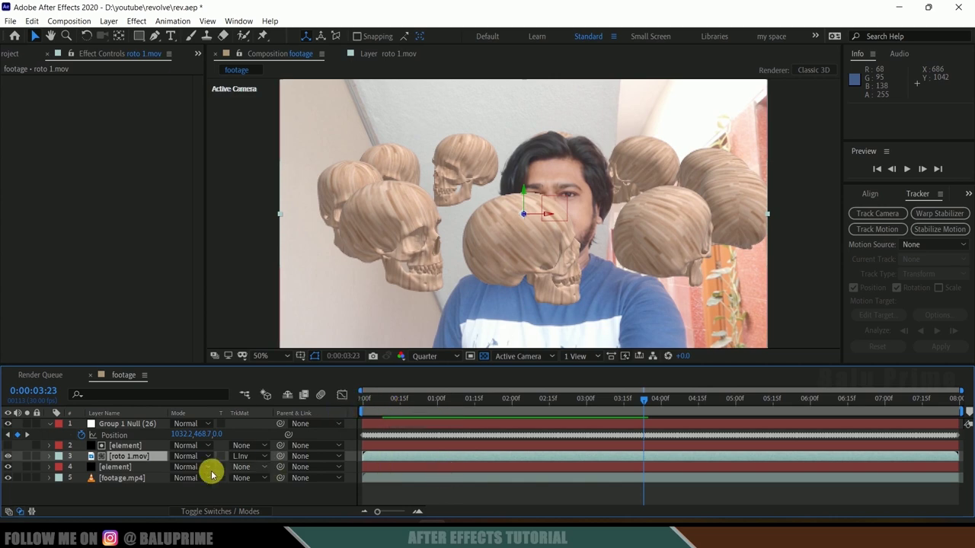
Step: Enable ambient occlusion on the lower element layer, set its SSAO Intensity to 8.0, and preview the skull ring
click(123, 472)
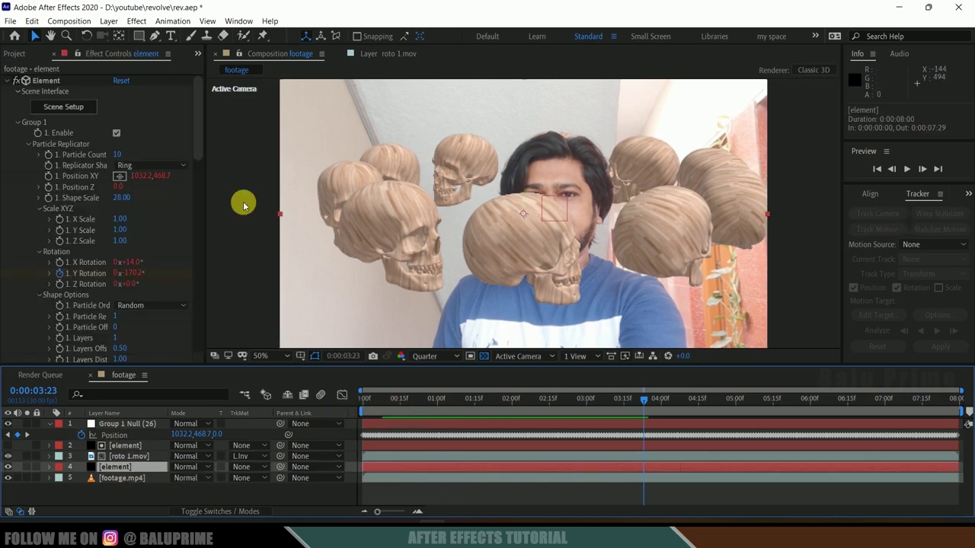
drag(200, 111, 196, 337)
click(21, 327)
scroll(19, 339, down, 3)
scroll(19, 339, down, 2)
click(28, 195)
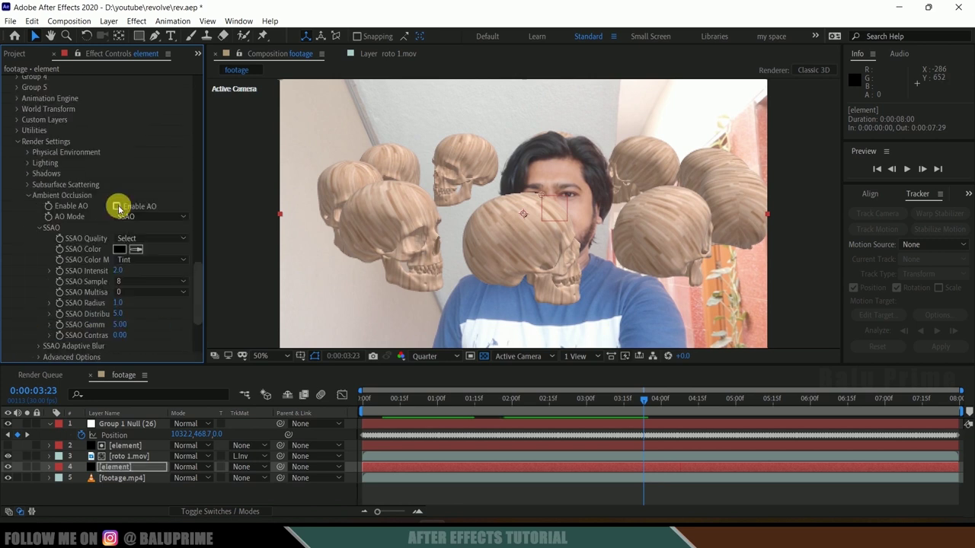
click(117, 207)
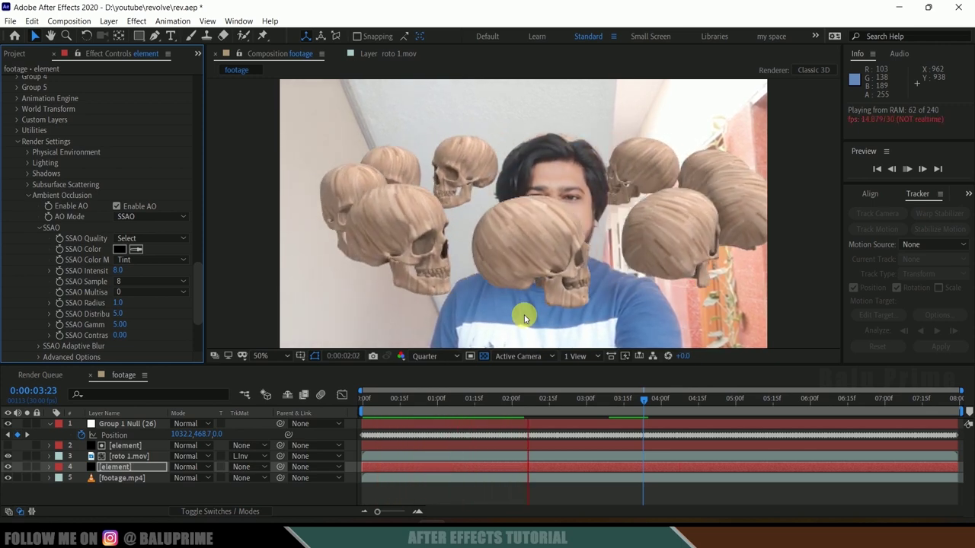
key(space)
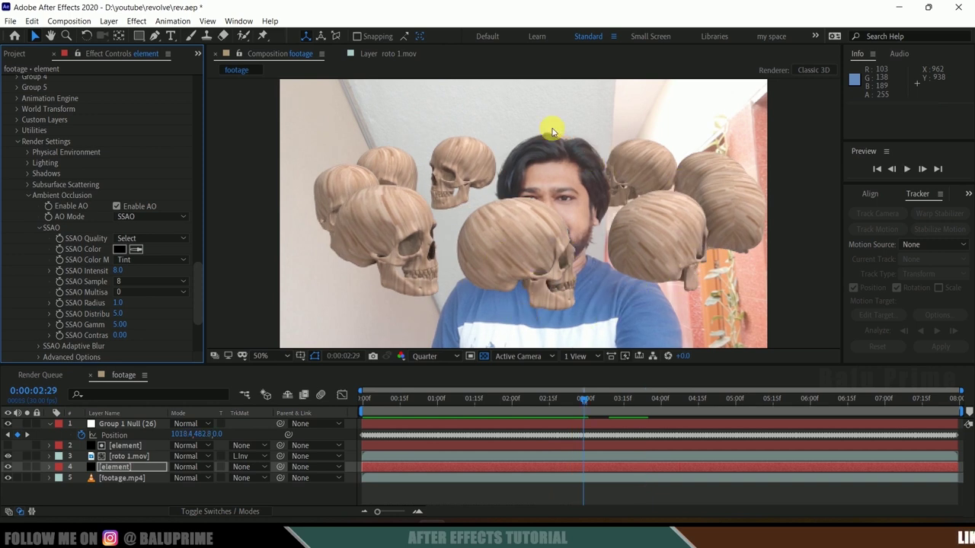
click(520, 268)
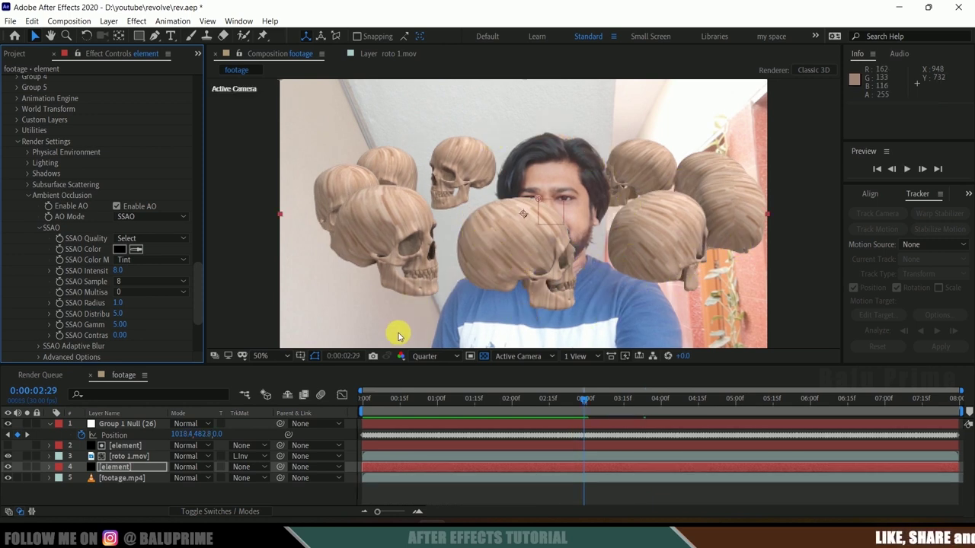
Step: Change the upper element layer's Group 1 Replicator Shape to Sphere
click(140, 448)
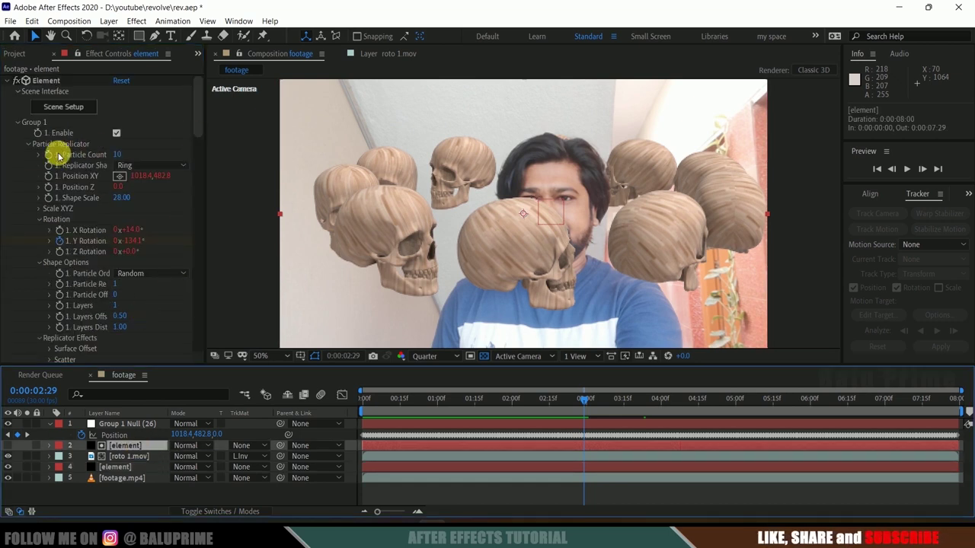
click(144, 168)
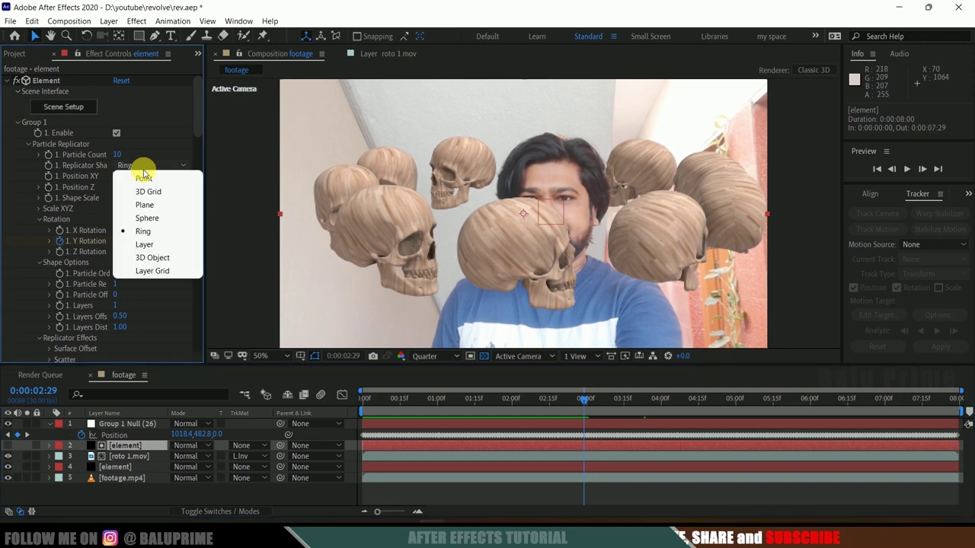
click(169, 219)
key(u)
key(u)
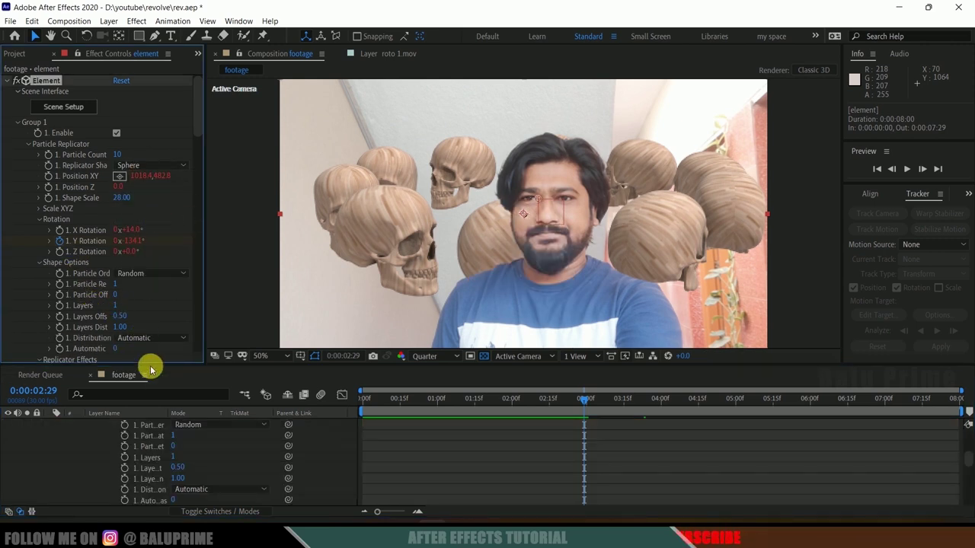
scroll(137, 457, down, 5)
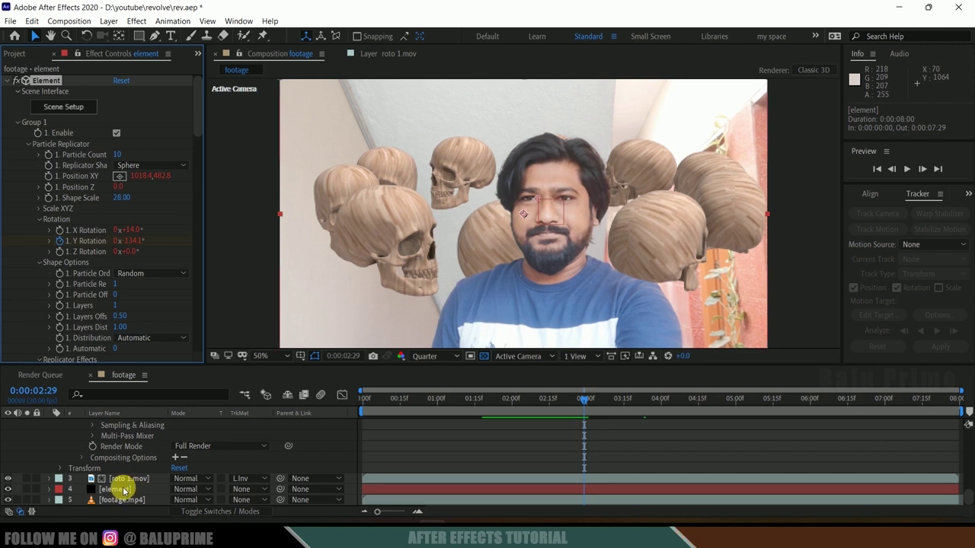
Step: Change the lower element layer's Group 1 Replicator Shape to Sphere and preview the composite
click(123, 488)
click(136, 165)
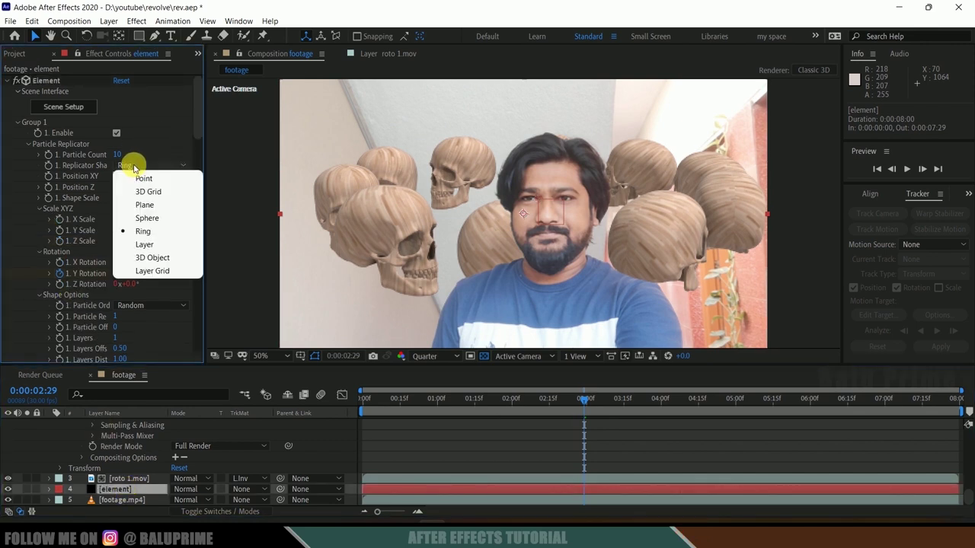
click(165, 217)
scroll(152, 217, down, 1)
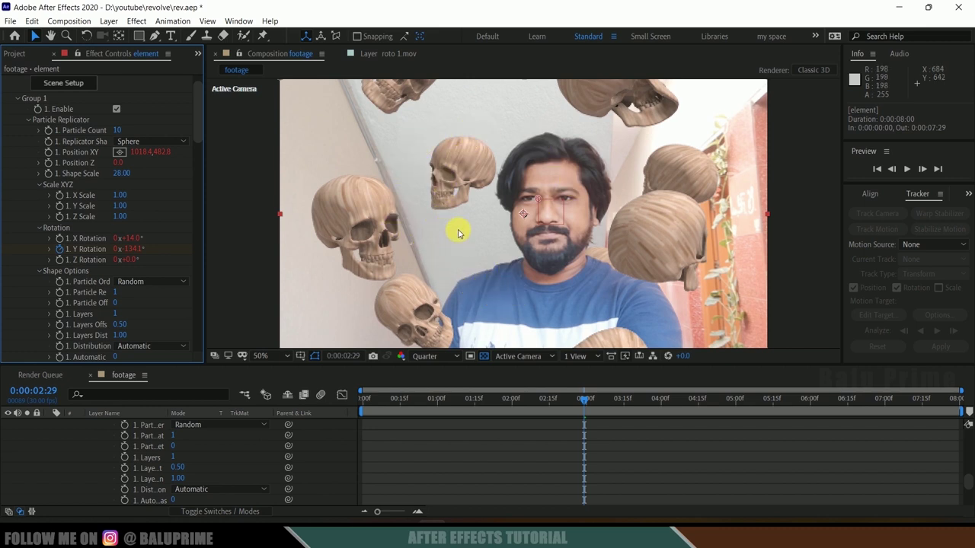
key(space)
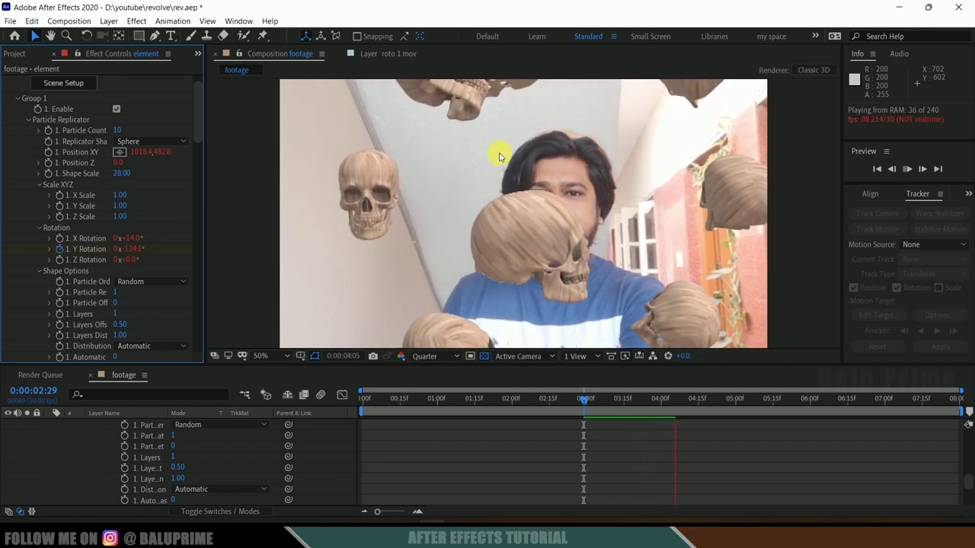
key(space)
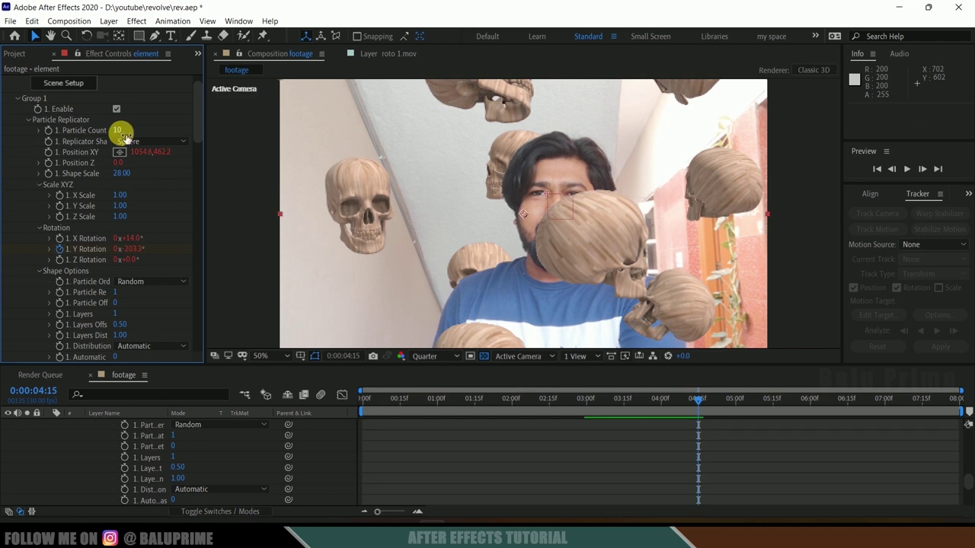
Step: Set the lower element layer's Group 1 Particle Count to 16
click(181, 429)
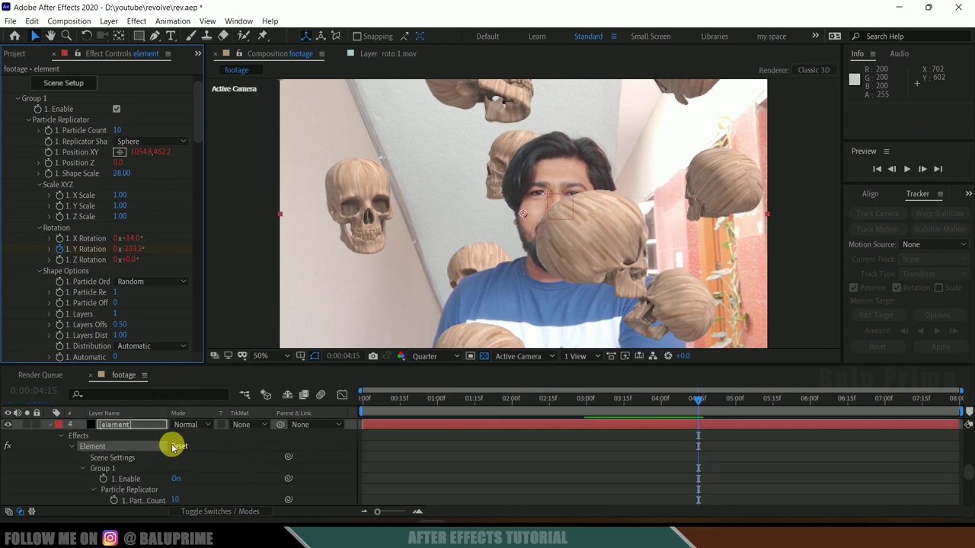
click(121, 152)
click(120, 132)
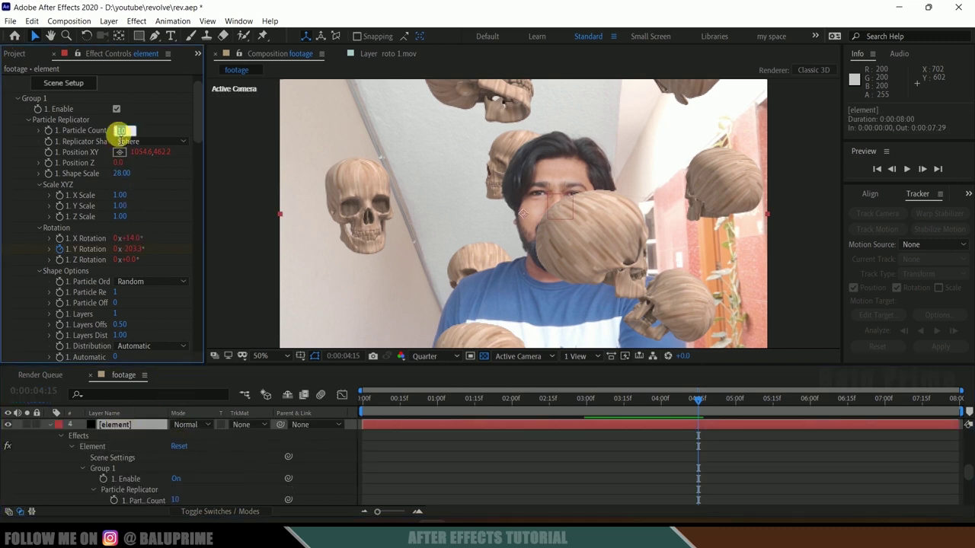
text(16)
key(Return)
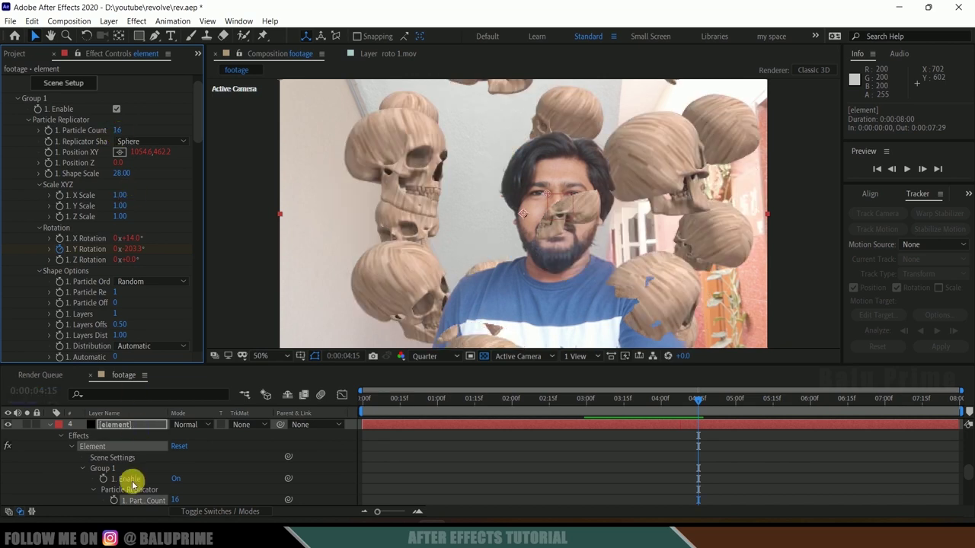
Step: Set the upper element layer's Group 1 Particle Count to 16 and preview the sphere of skulls
scroll(130, 483, down, 5)
scroll(132, 483, up, 5)
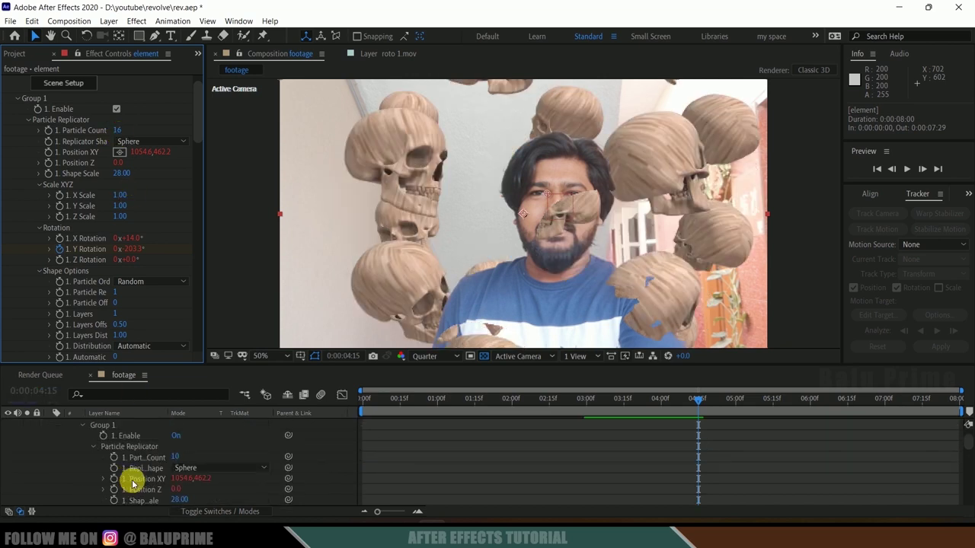
click(136, 451)
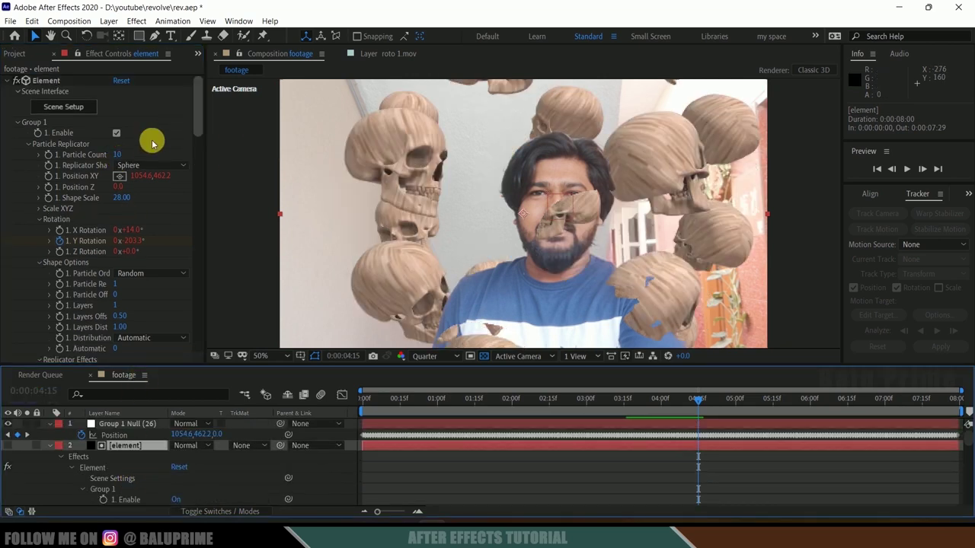
click(119, 154)
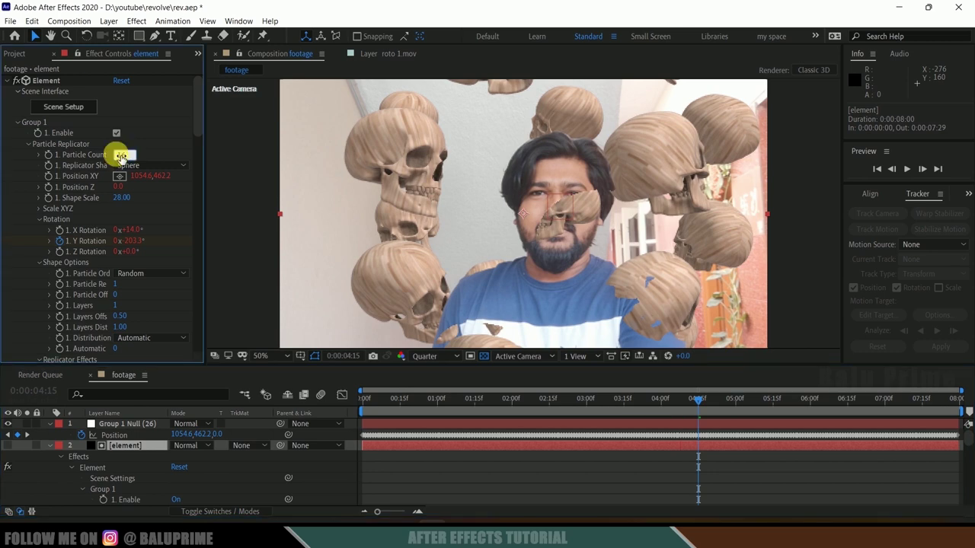
text(14)
key(Return)
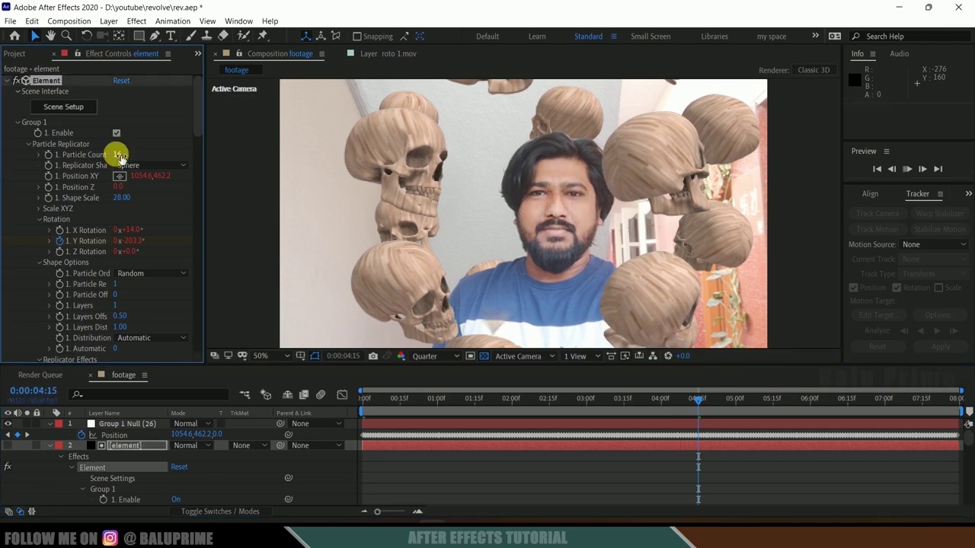
key(space)
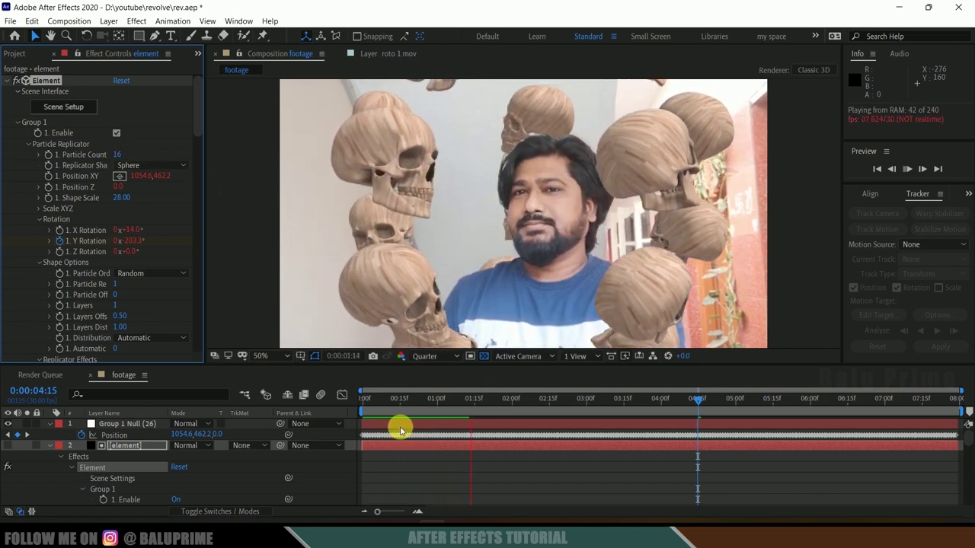
Step: At 0:00:02:09, set the upper element layer's World Position Output Position Z Matte to -190.0
click(478, 400)
drag(477, 400, 533, 409)
click(575, 332)
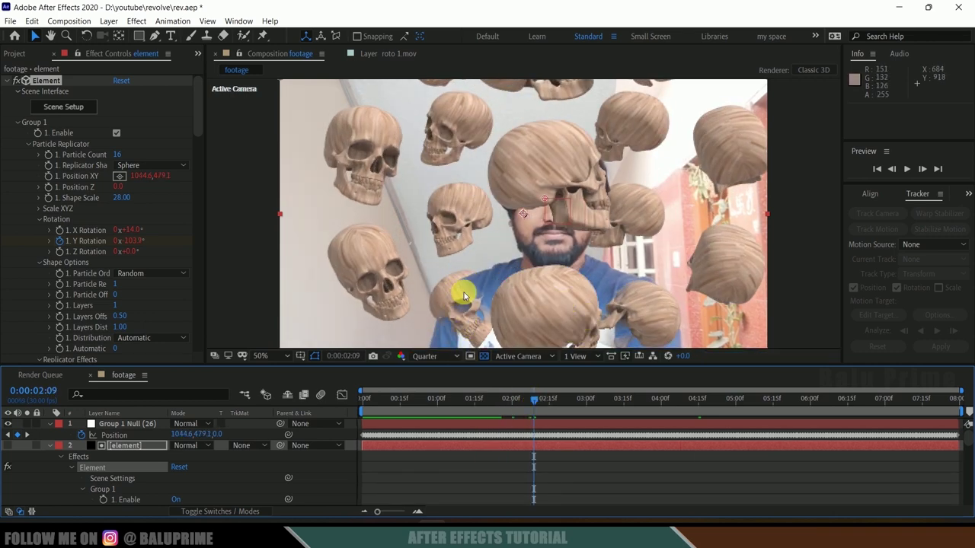
click(123, 446)
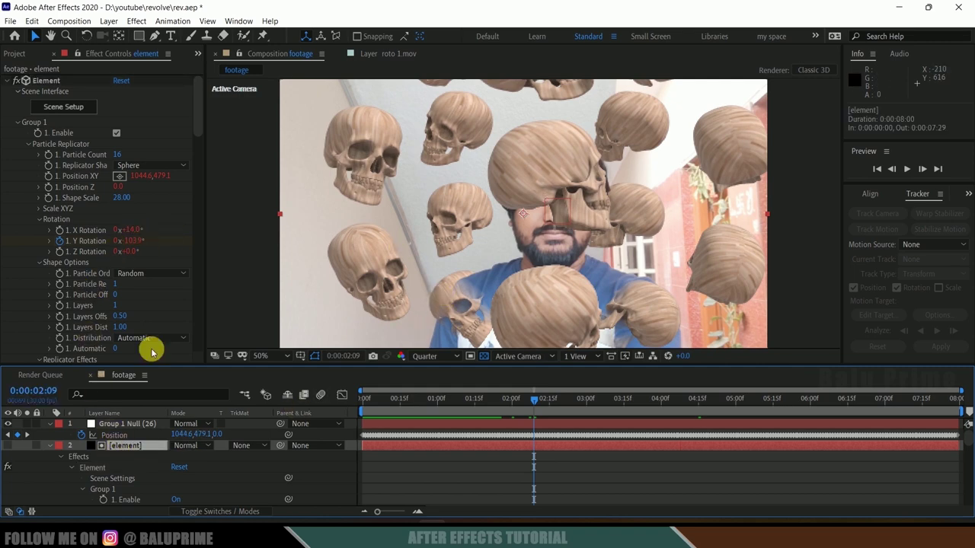
drag(196, 185, 200, 274)
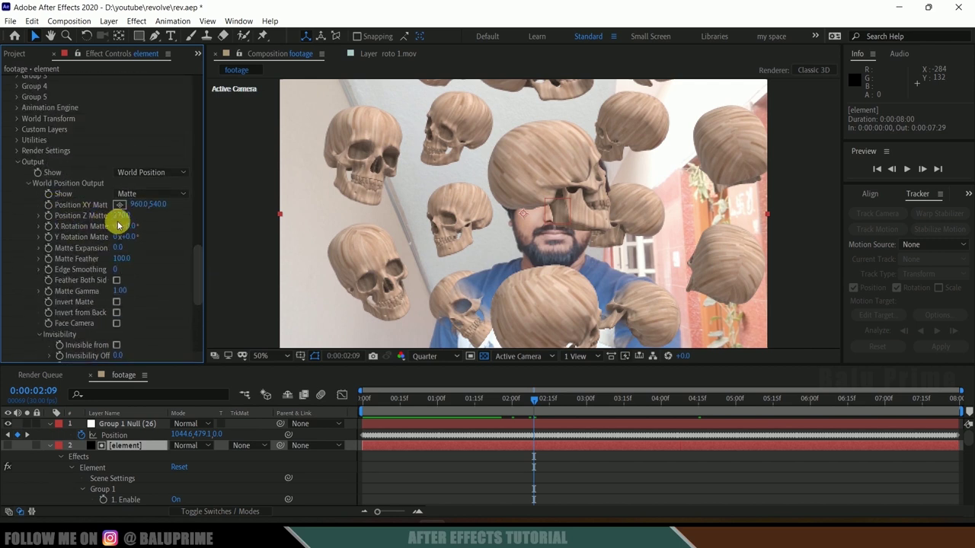
drag(123, 217, 105, 217)
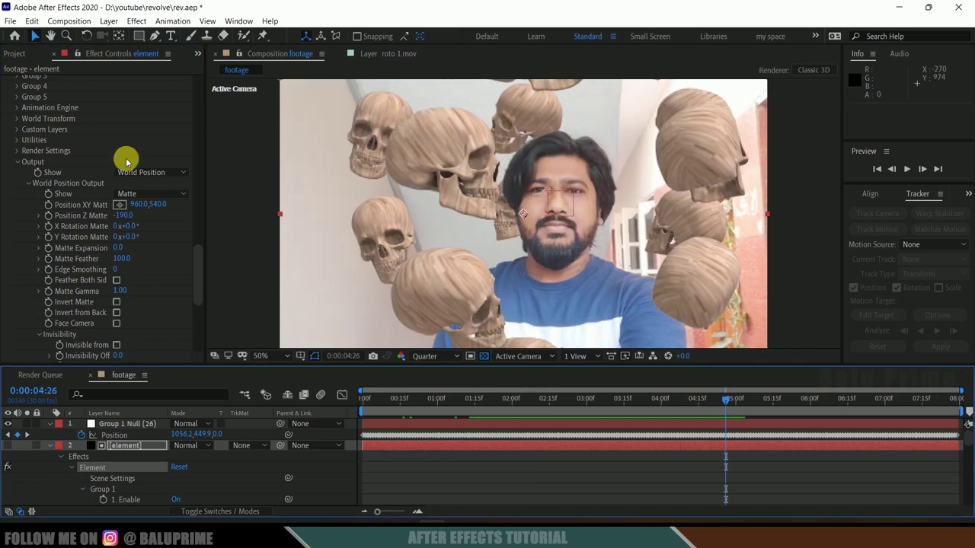
Step: Change the upper element layer's Group 1 Replicator Shape back to Ring
scroll(126, 157, up, 10)
scroll(127, 162, up, 6)
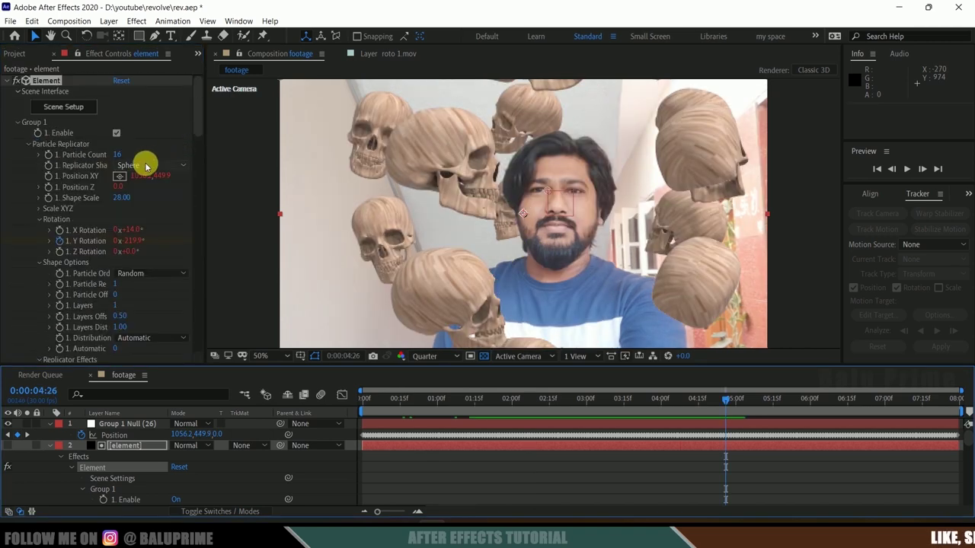
click(146, 166)
click(182, 231)
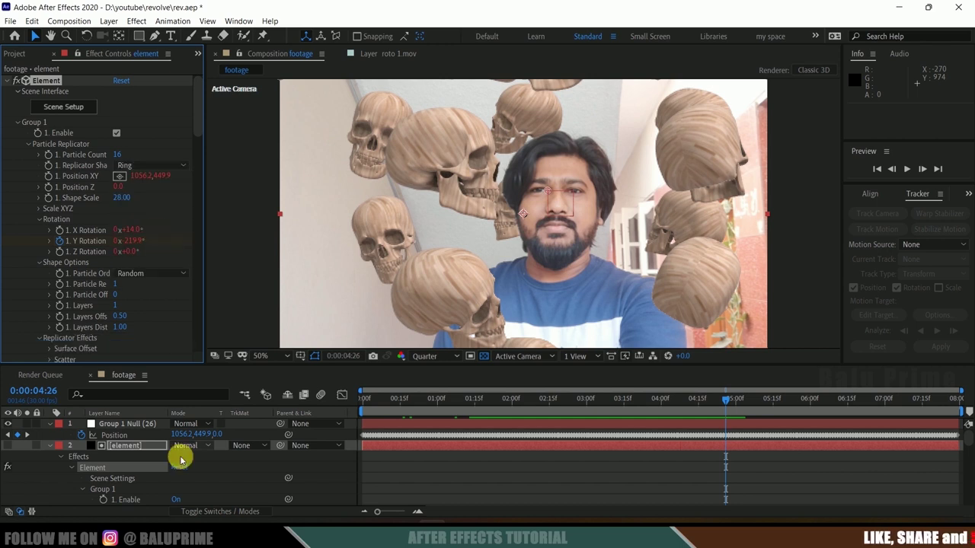
Step: Change the lower element layer's Group 1 Replicator Shape back to Ring and set its Particle Count to 12
scroll(138, 461, down, 5)
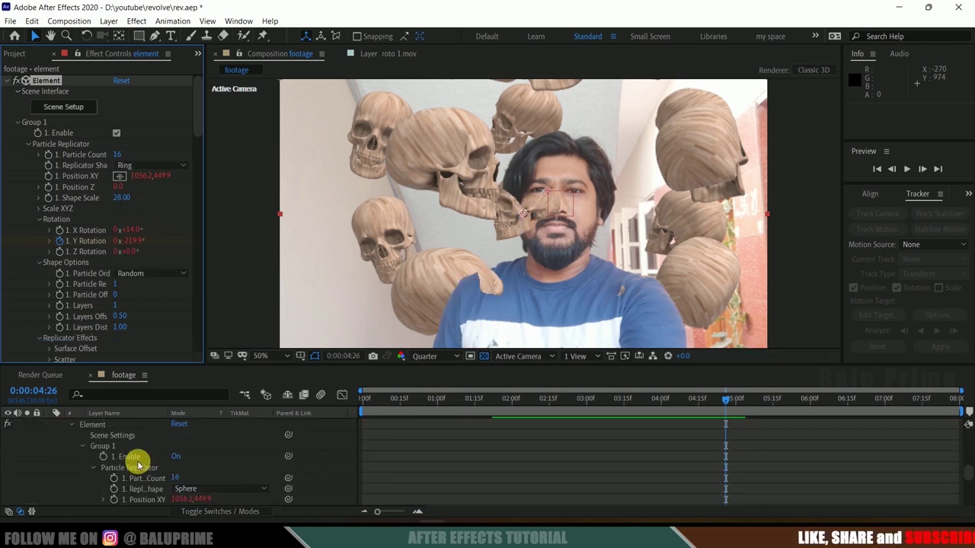
scroll(135, 461, up, 5)
click(119, 466)
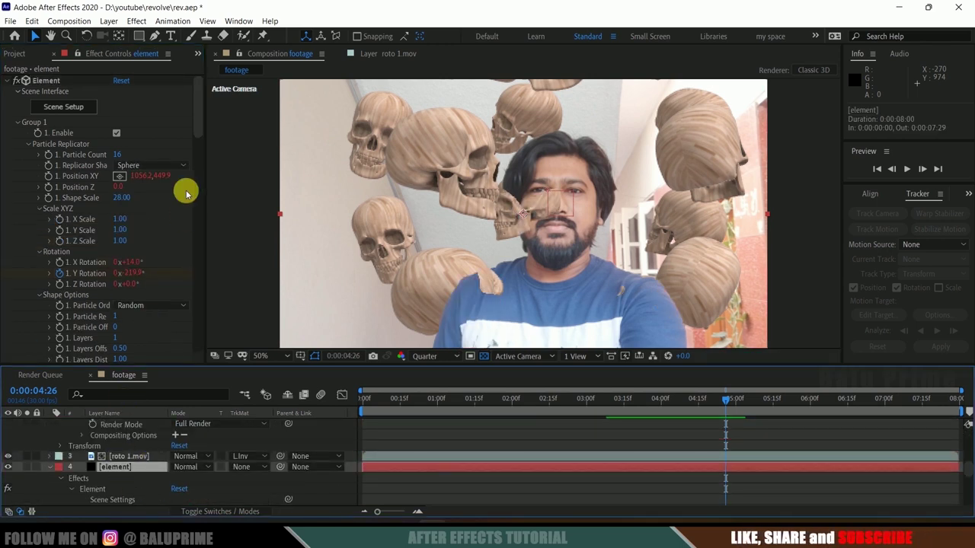
click(152, 165)
click(163, 229)
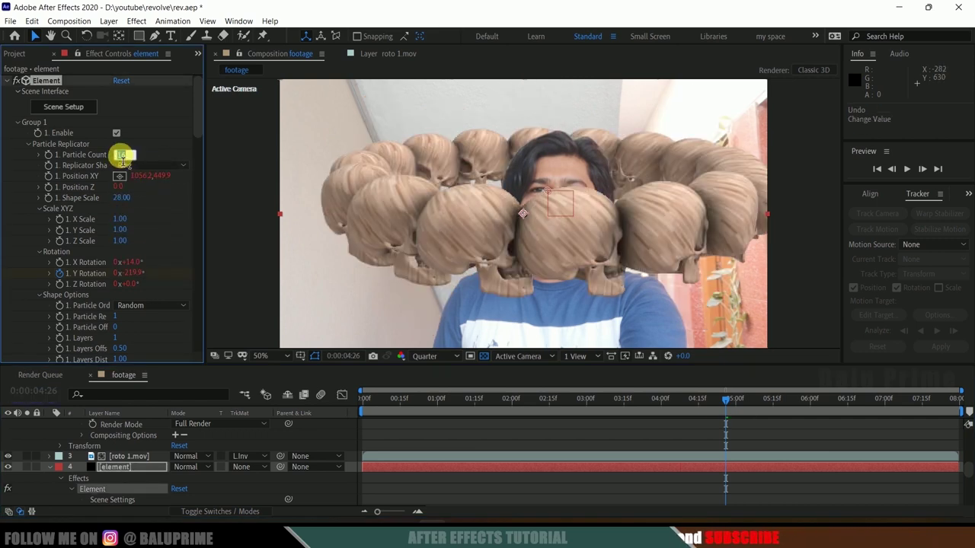
click(222, 430)
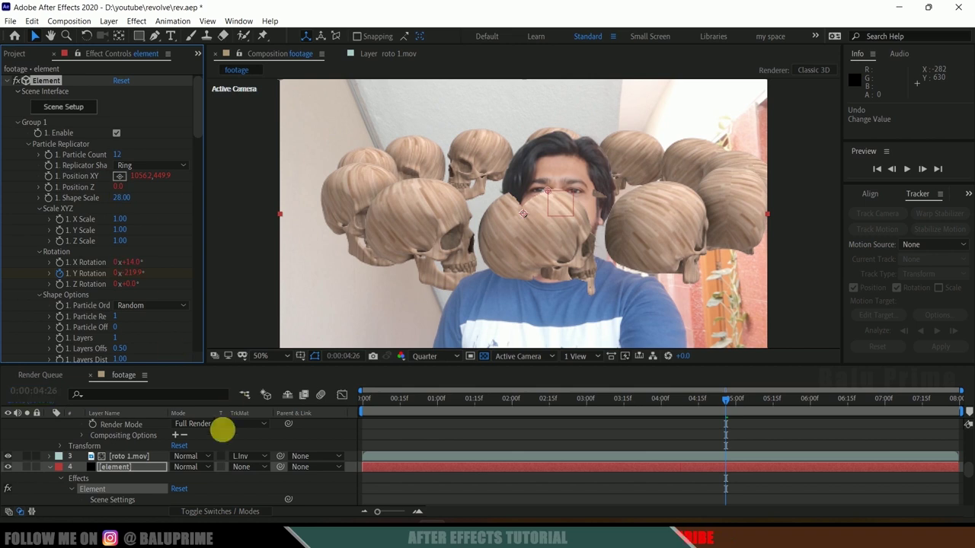
Step: Set the upper element layer's Group 1 Particle Count to 12, matching the lower layer, and preview the skull ring
scroll(125, 460, down, 10)
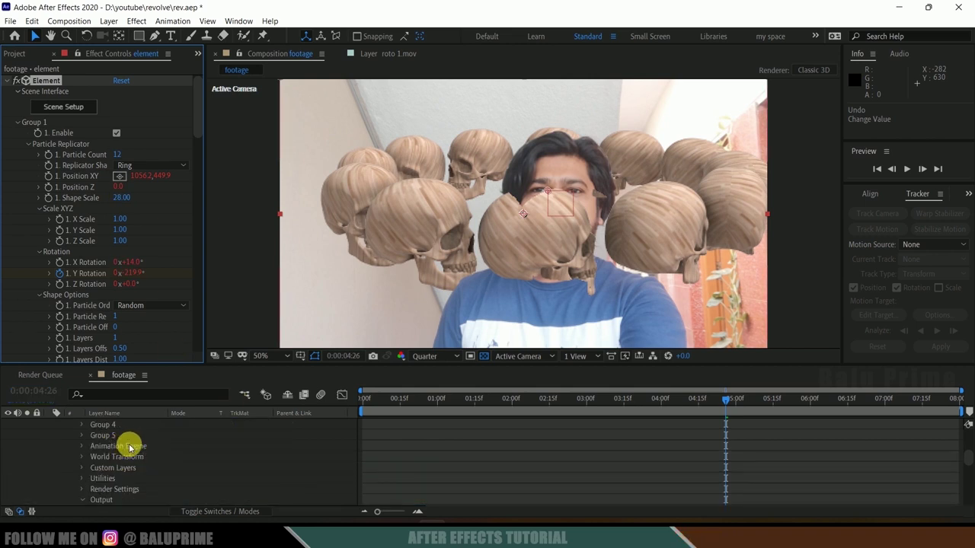
scroll(131, 455, up, 10)
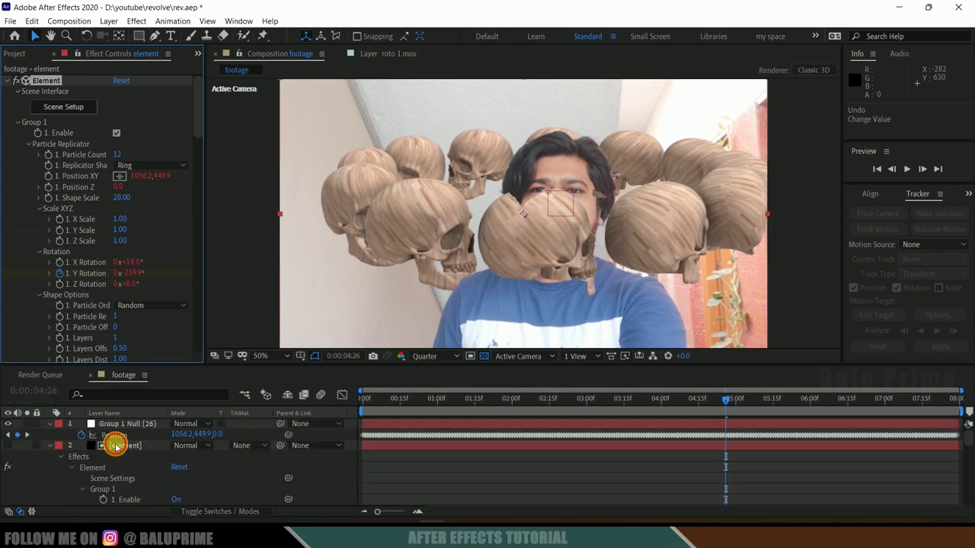
click(116, 447)
click(118, 155)
text(100)
click(116, 150)
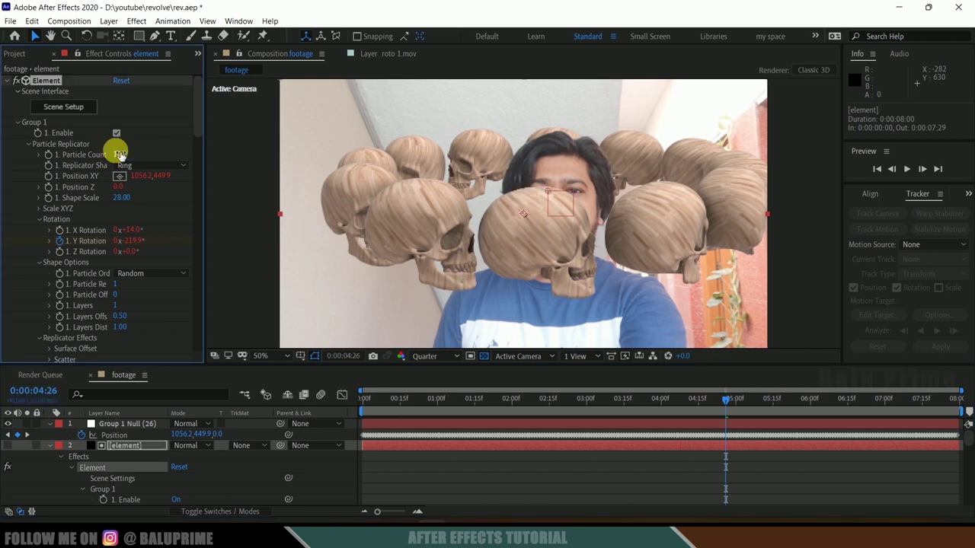
key(space)
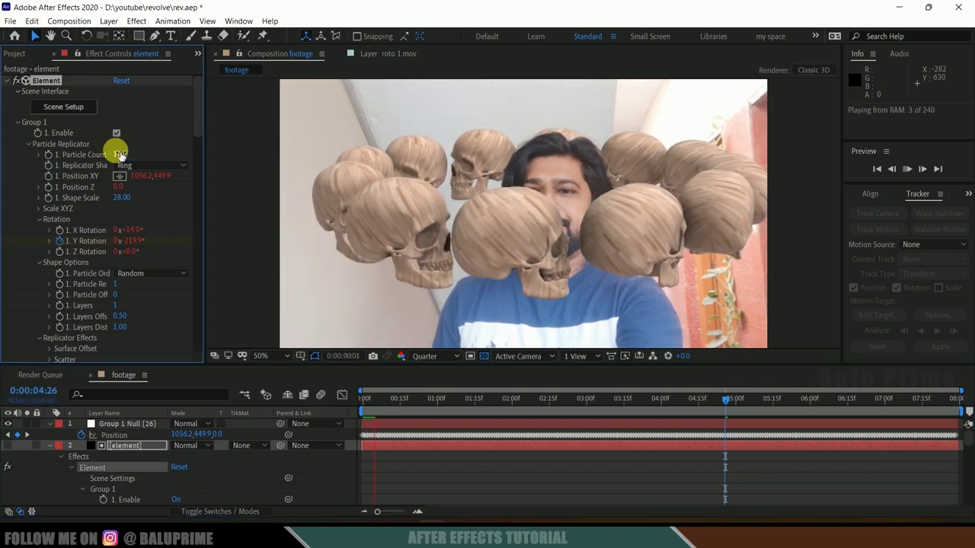